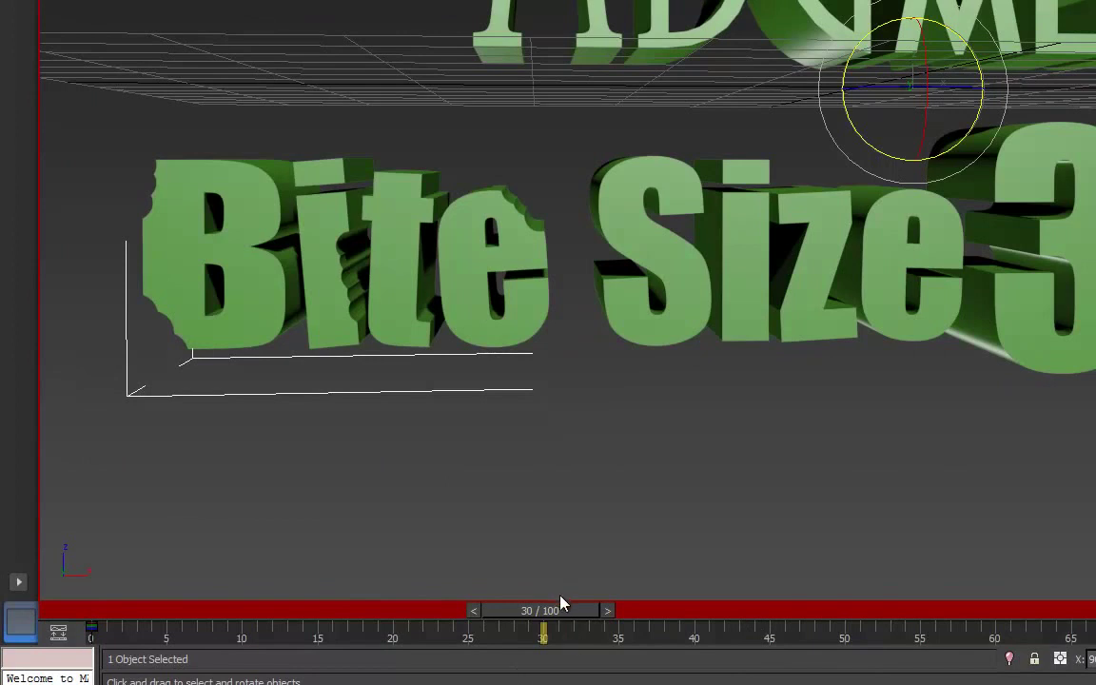
- With Auto Key on, rotate the lettering about Y to about -1° at frame 30 and about 1.08° at frame 31
drag(549, 611, 560, 624)
drag(847, 59, 842, 62)
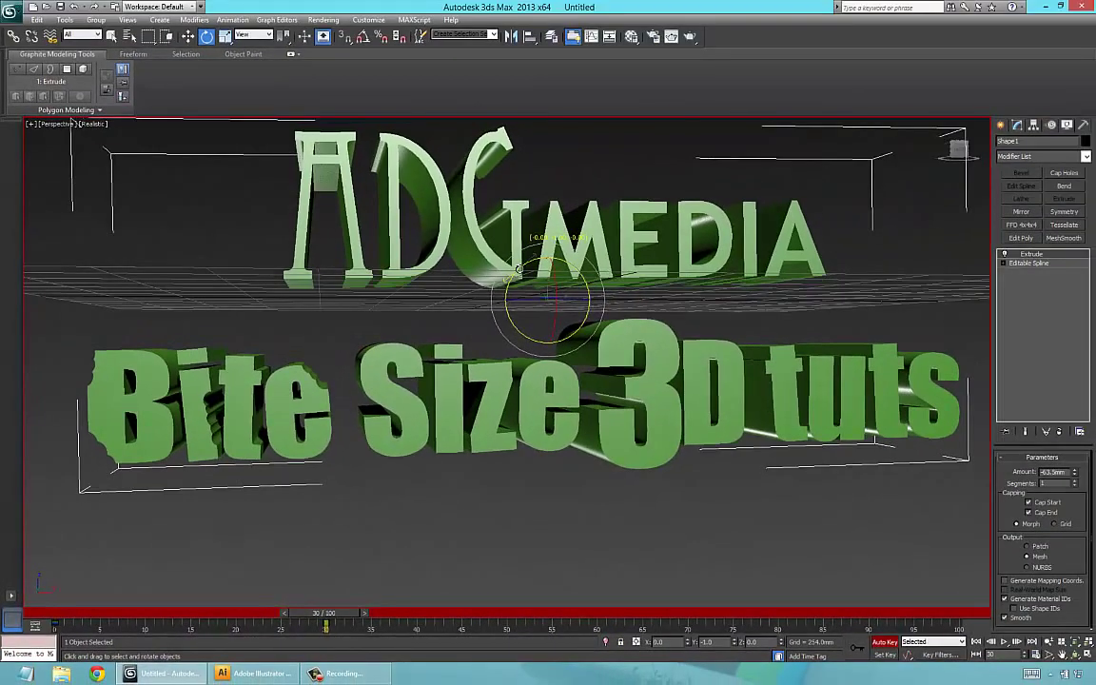
drag(519, 270, 519, 271)
key(q)
drag(345, 620, 353, 621)
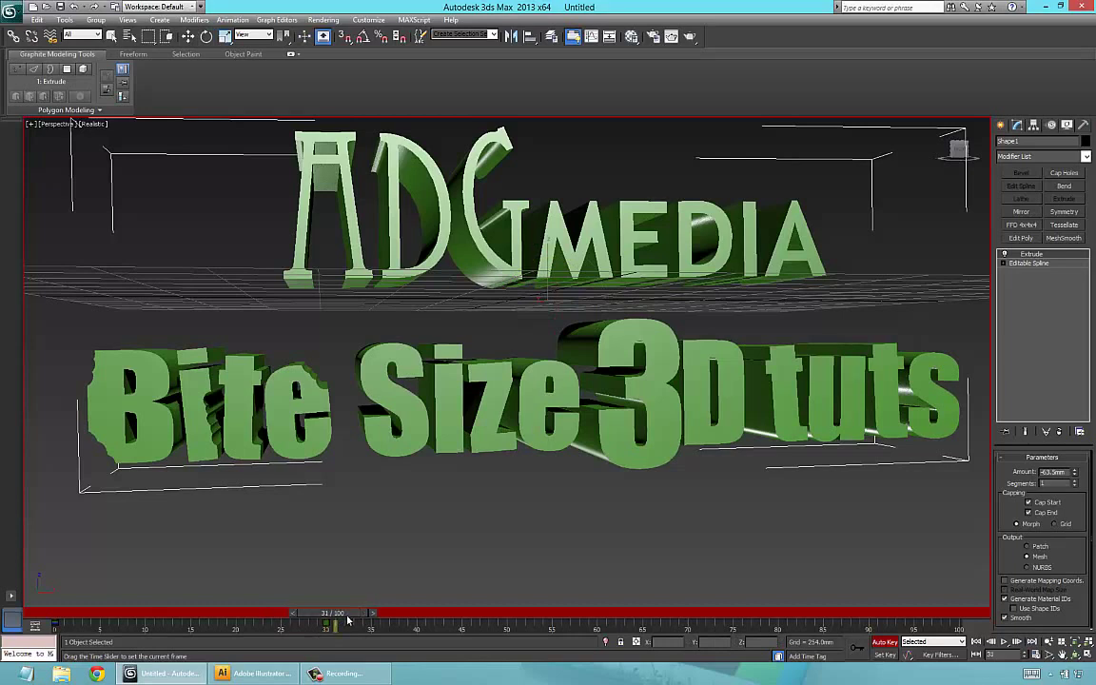
key(e)
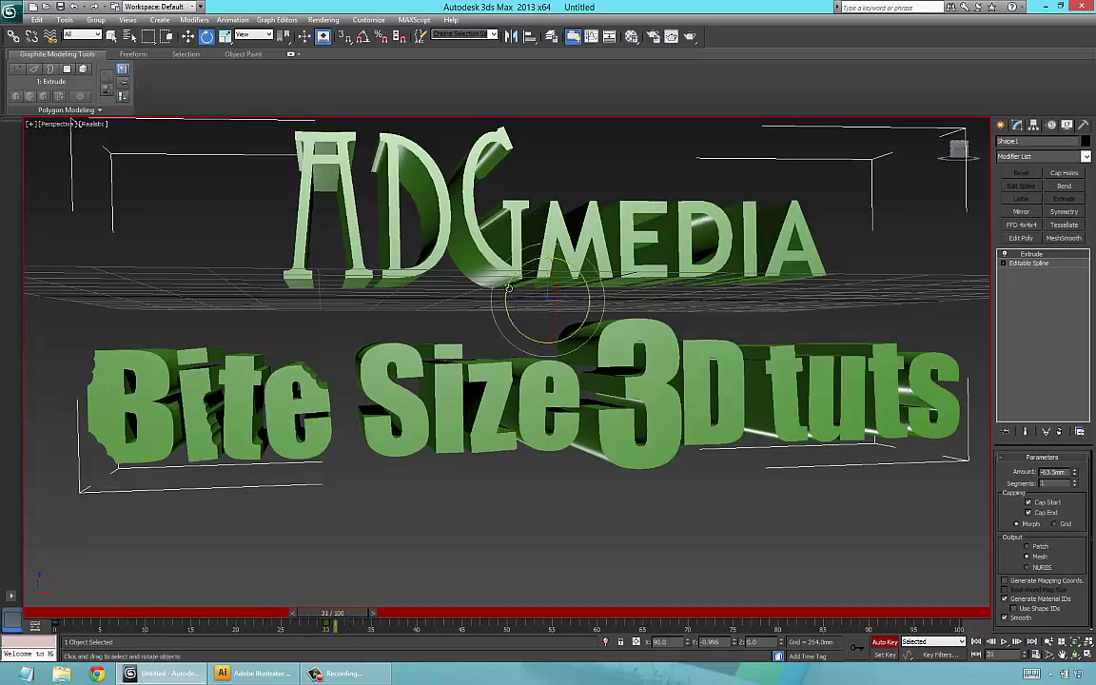
drag(507, 286, 507, 283)
- Key slight Y rotations of the lettering in alternating directions at frames 32 and 33
drag(338, 616, 350, 616)
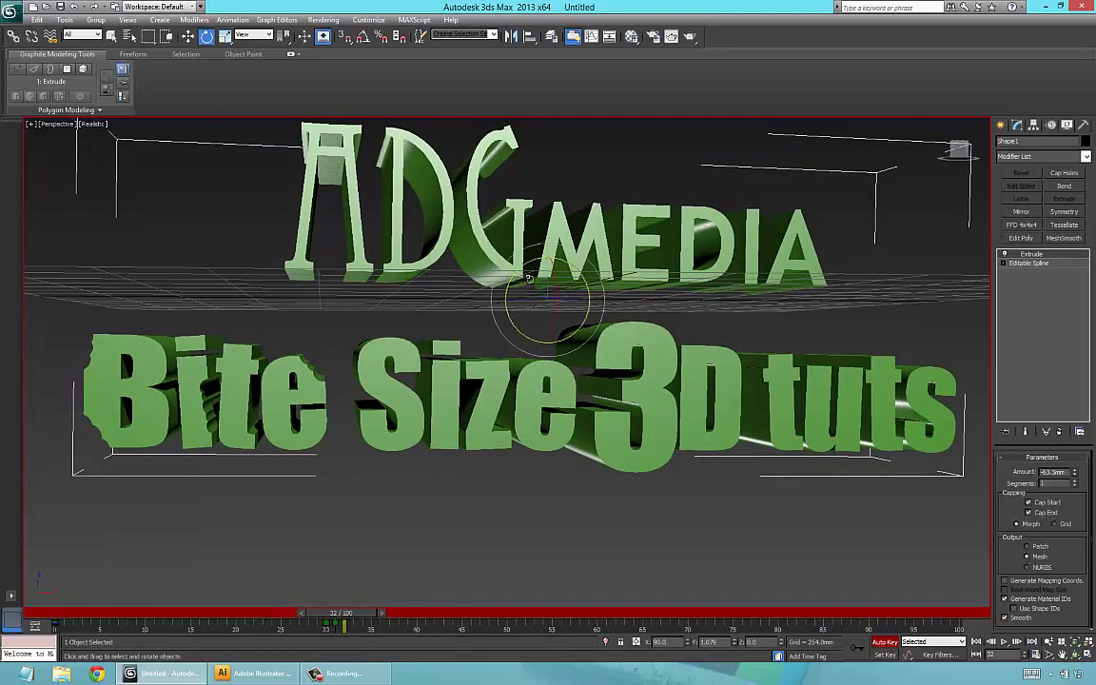
drag(519, 272, 515, 272)
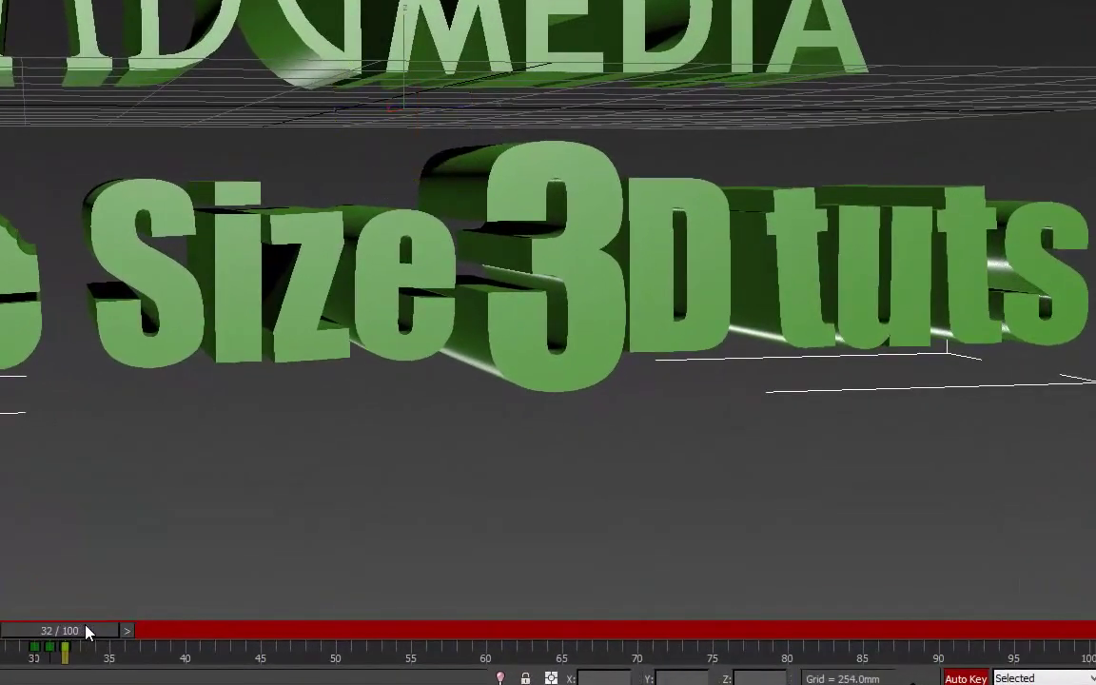
drag(86, 626, 95, 626)
drag(351, 69, 353, 61)
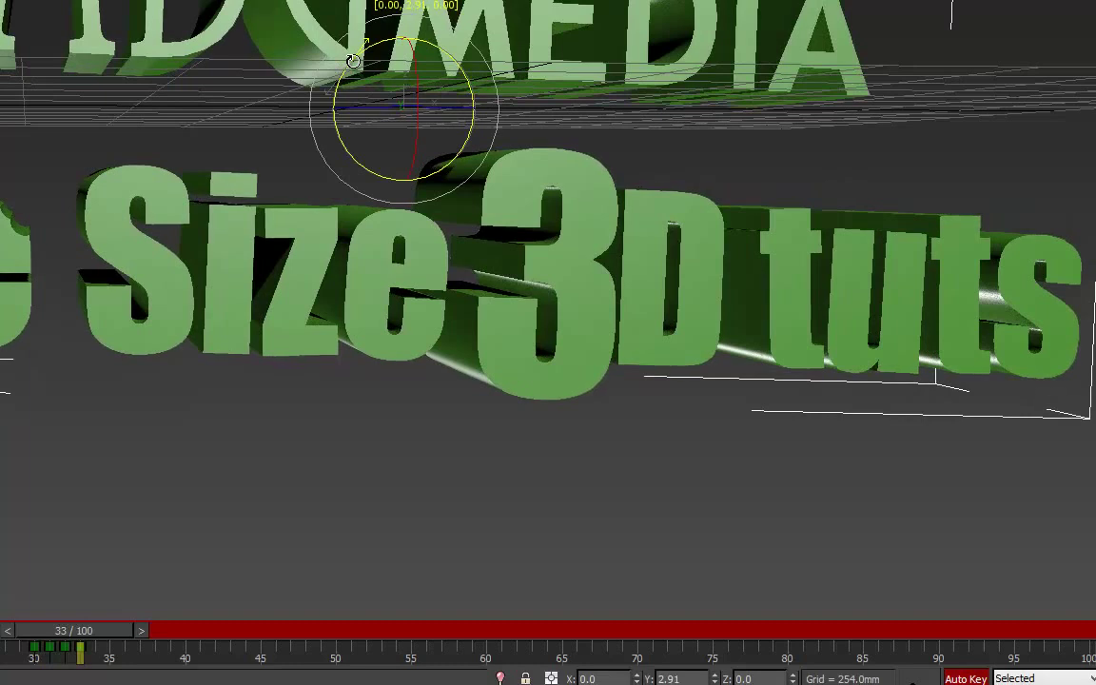
drag(353, 61, 350, 61)
- Key a slight opposite tilt of the lettering at frame 34, and a Y rotation of about 1.49° at frame 35
drag(100, 630, 129, 631)
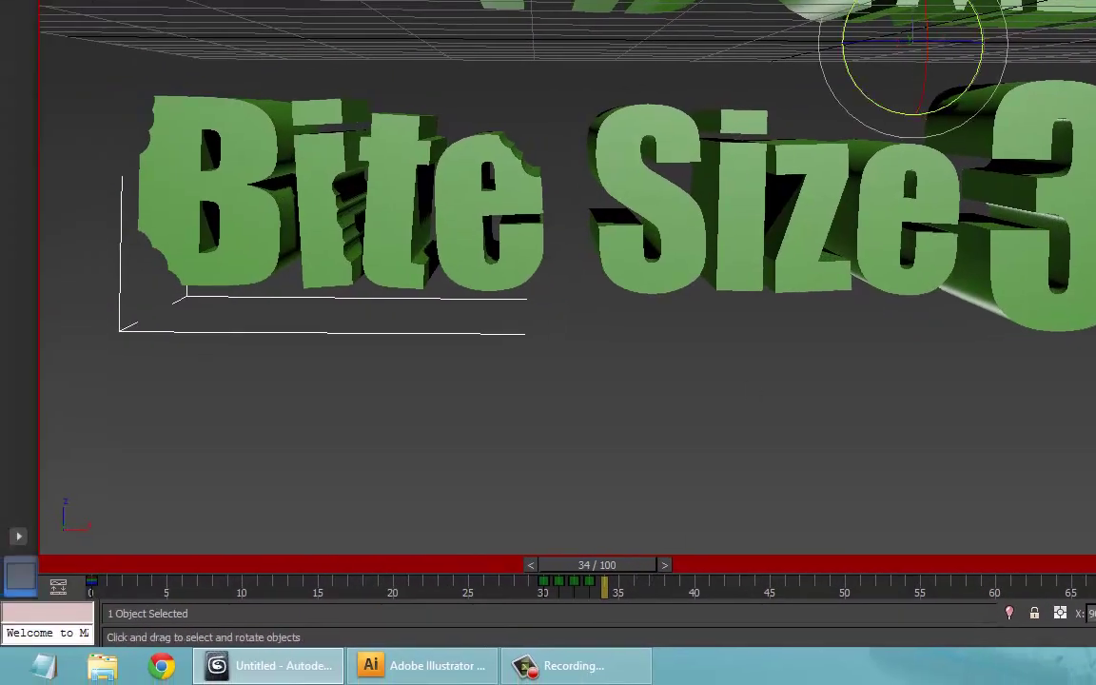
drag(843, 3, 843, 8)
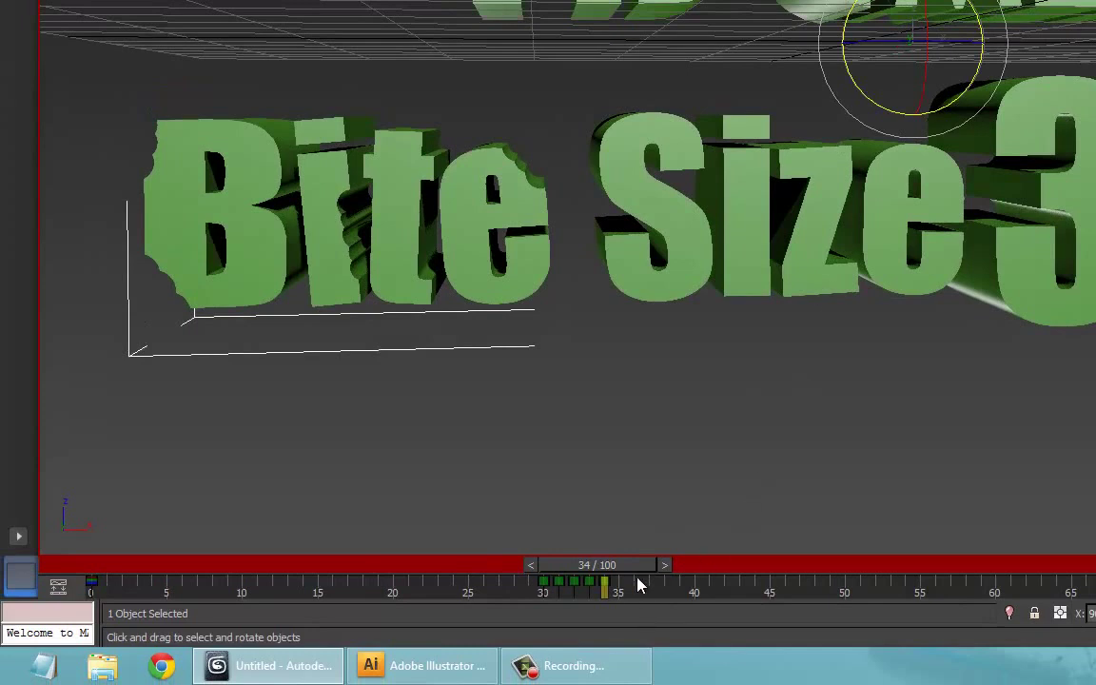
drag(632, 565, 645, 565)
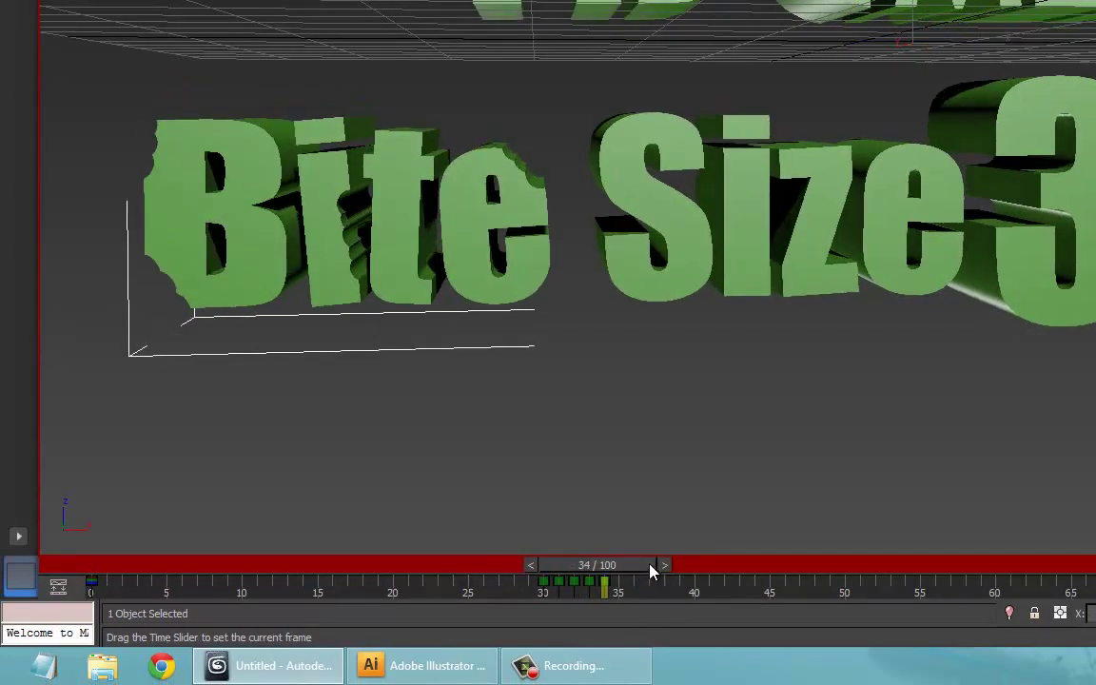
click(661, 567)
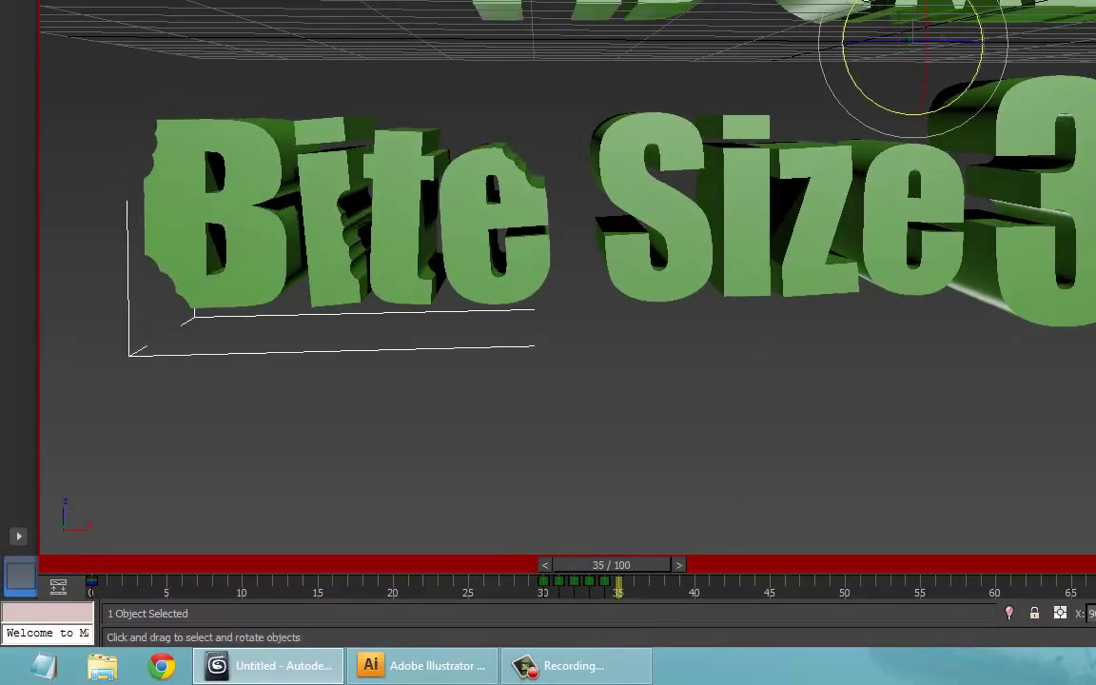
drag(844, 9, 843, 3)
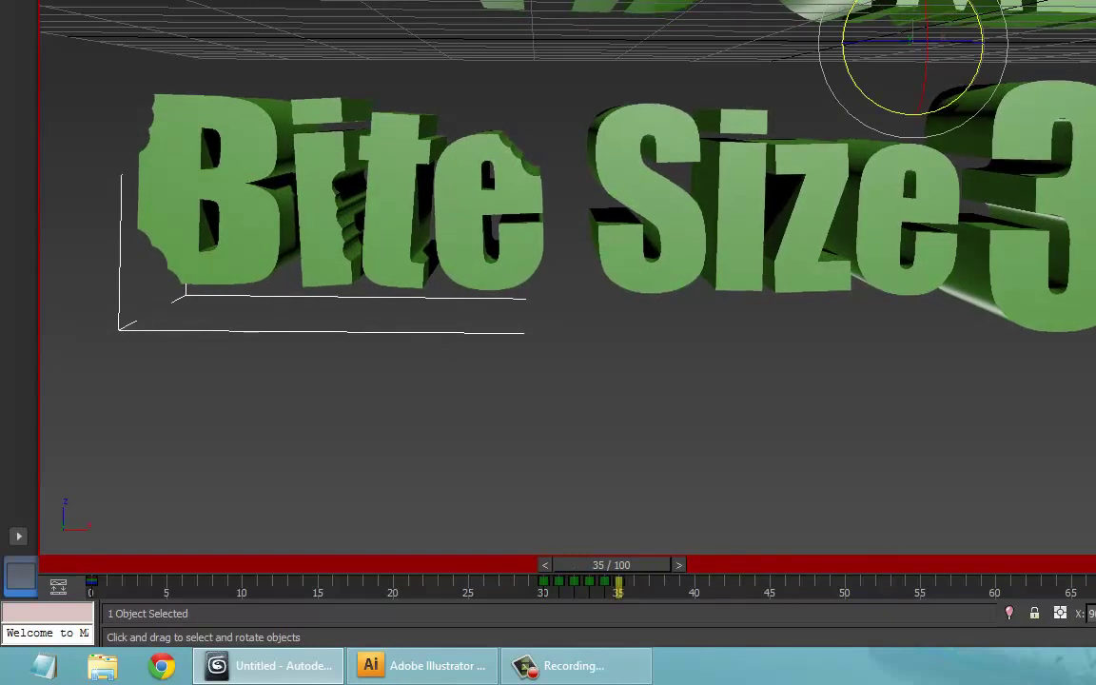
- Turn off Auto Key and play the animation from frame 0 to check the lettering's shake
key(n)
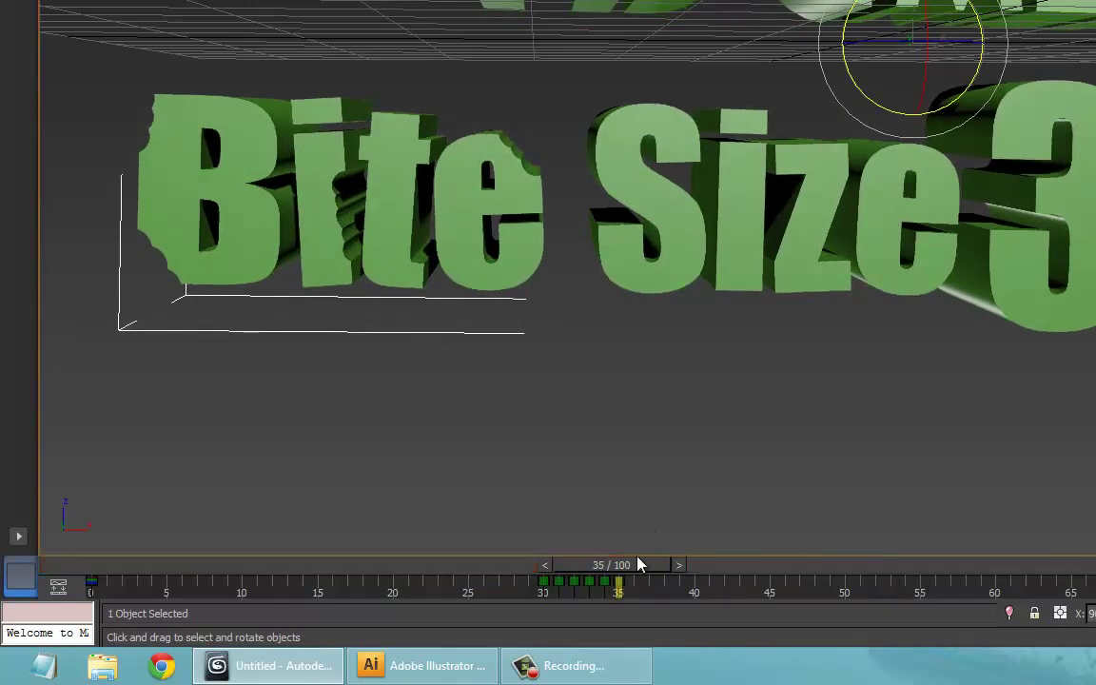
drag(637, 565, 26, 598)
key(slash)
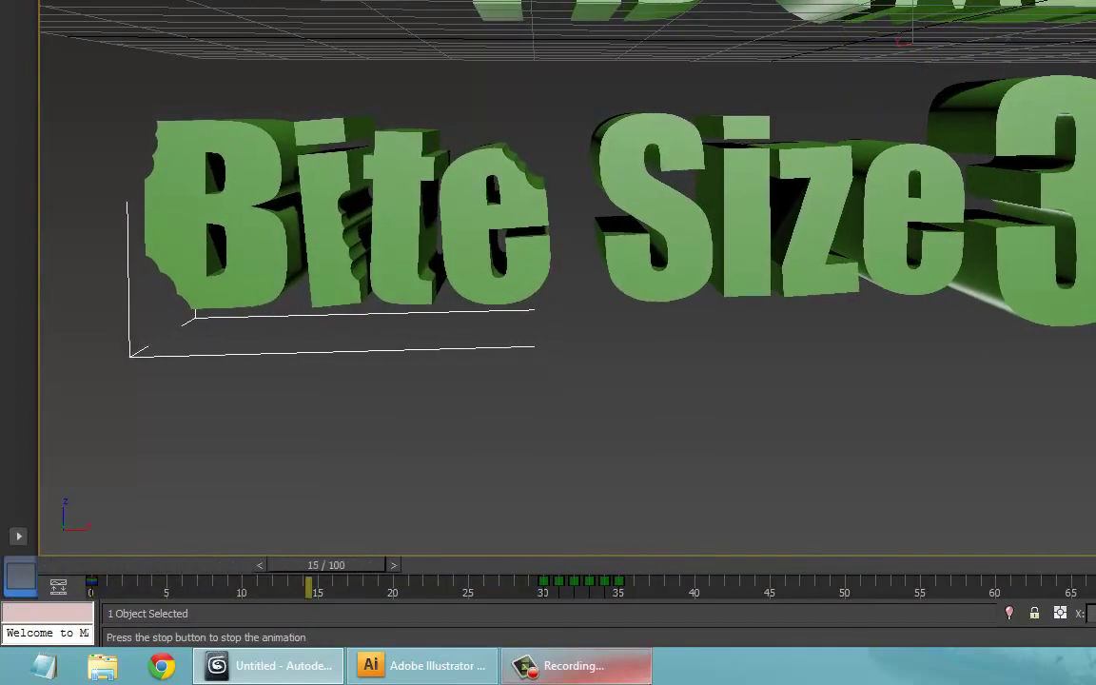
key(slash)
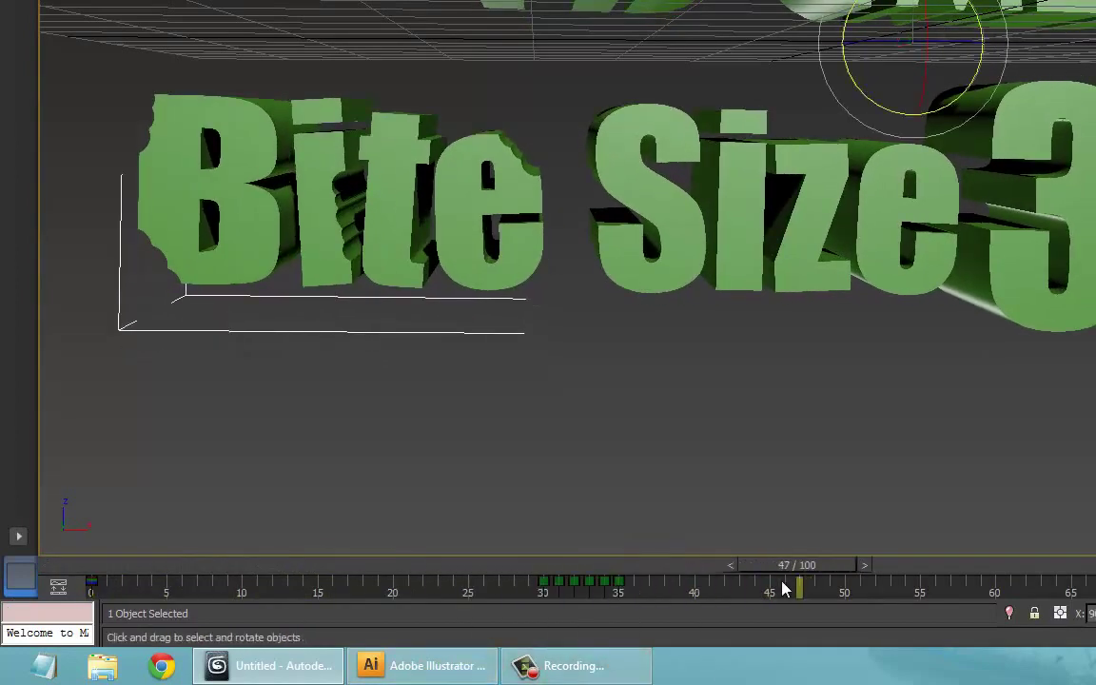
- Turn Auto Key back on and key a slight rotation of the lettering at frame 29
drag(785, 568, 535, 604)
key(e)
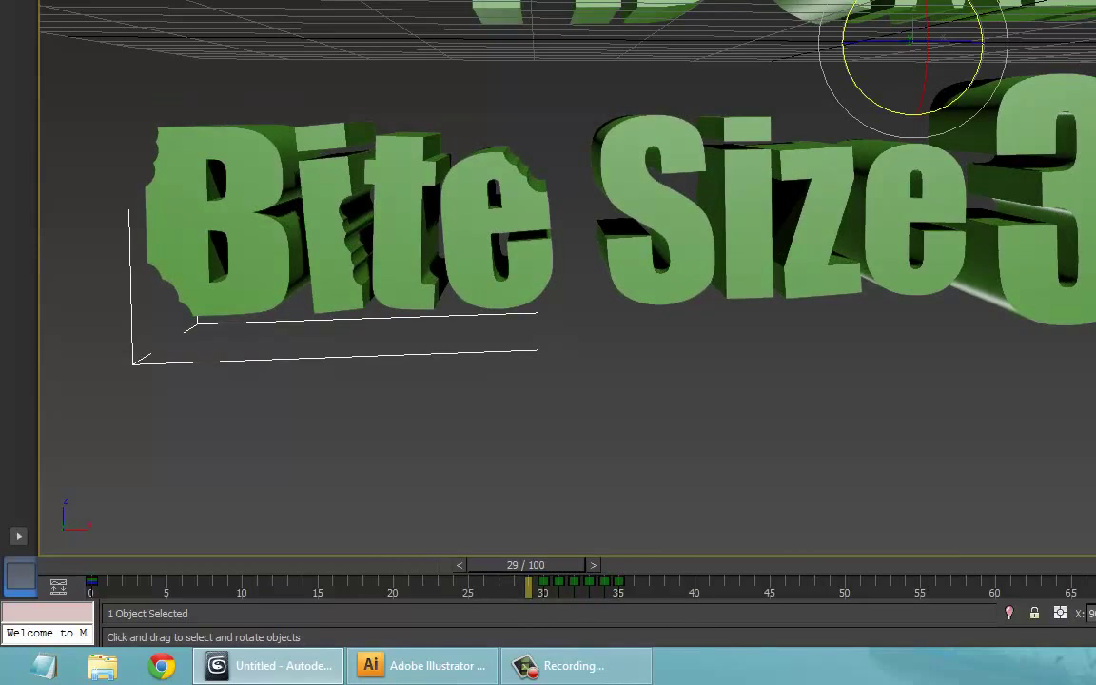
key(n)
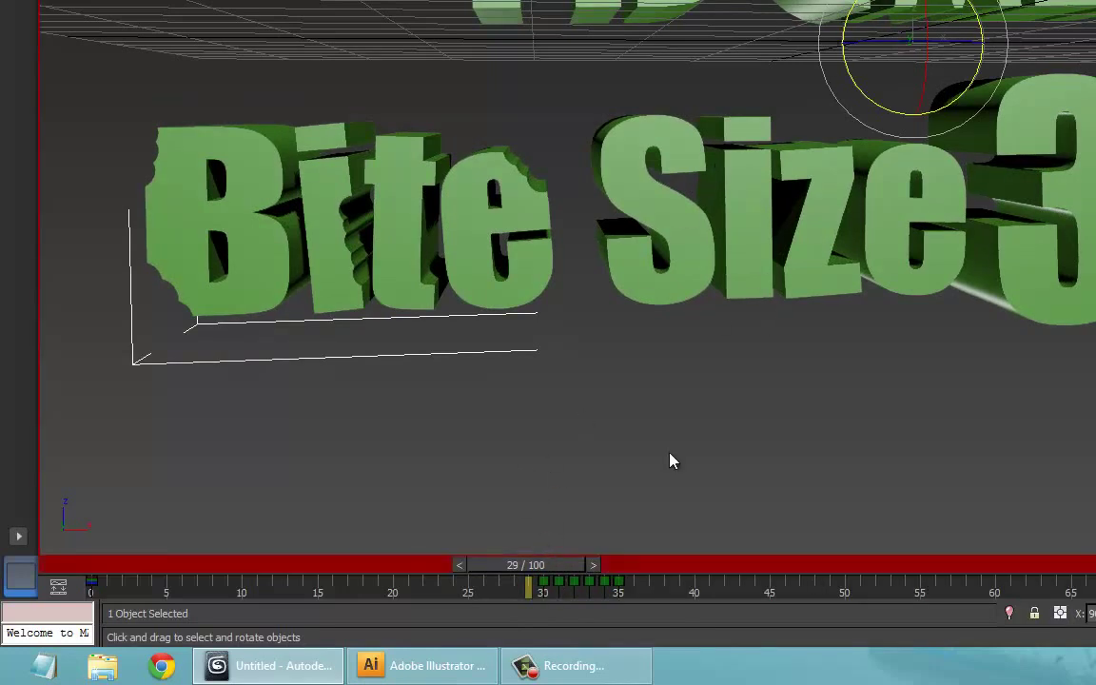
drag(918, 1, 921, 1)
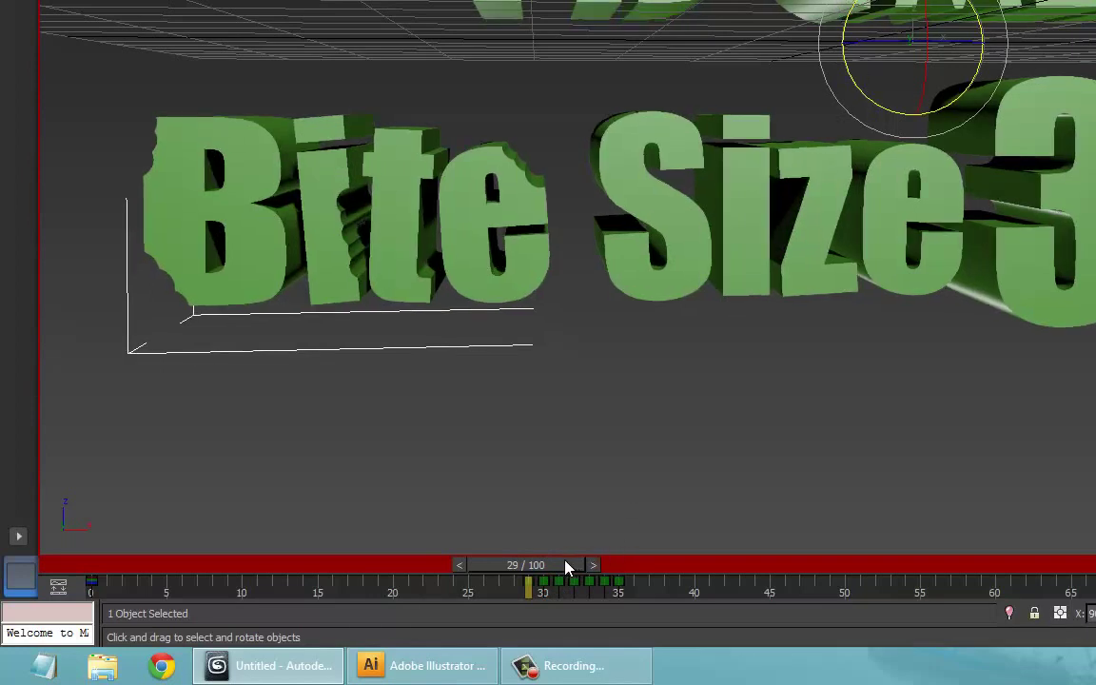
- Turn off Auto Key and repeatedly play the animation from frame 0 to review the shake starting at frame 29
key(slash)
drag(820, 569, 81, 561)
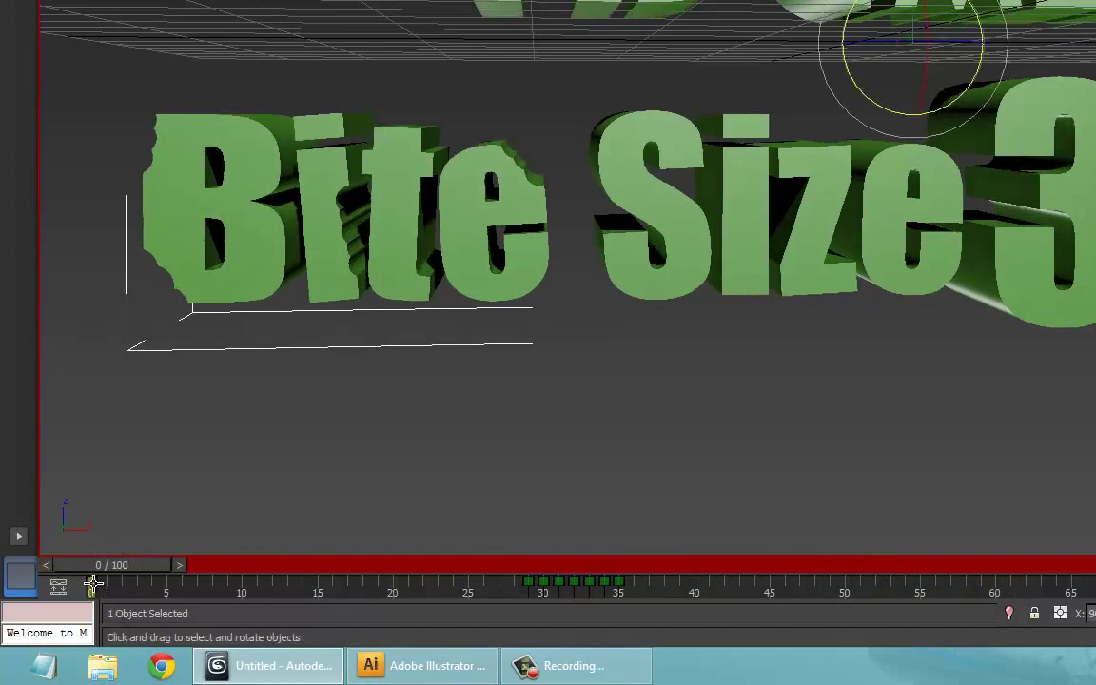
key(n)
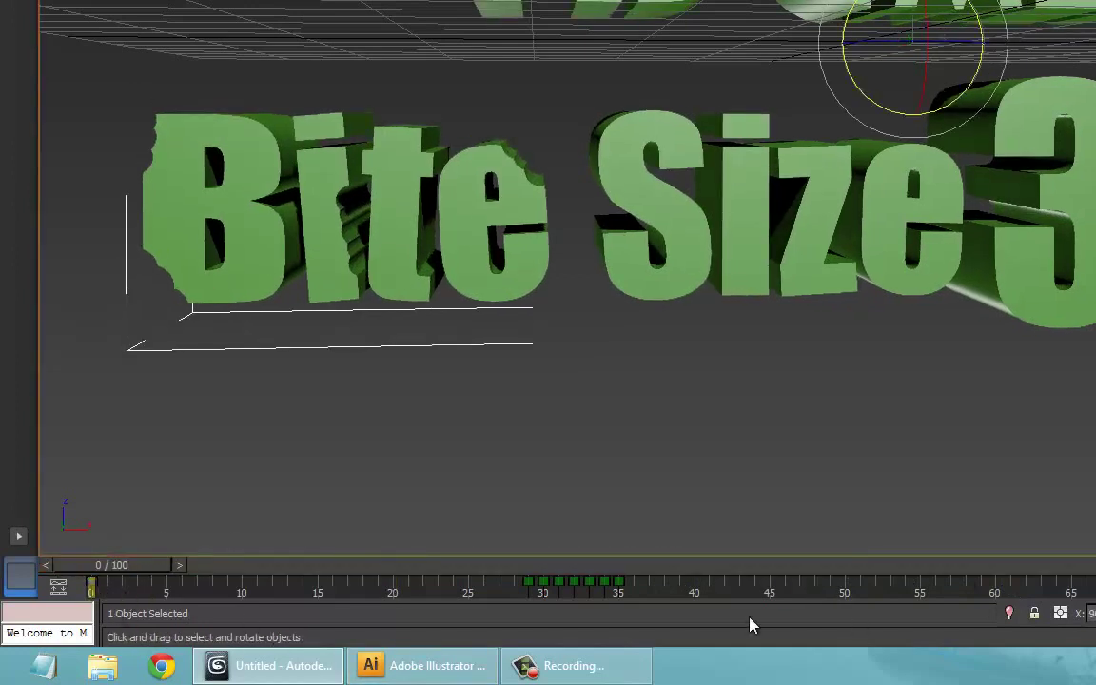
key(slash)
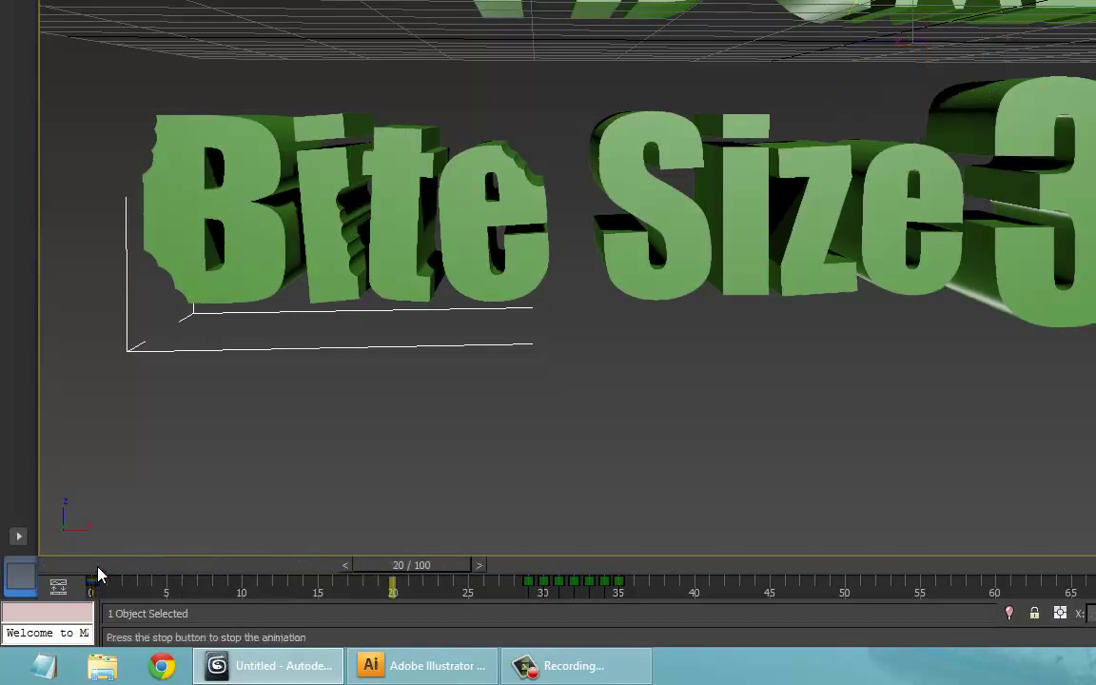
key(slash)
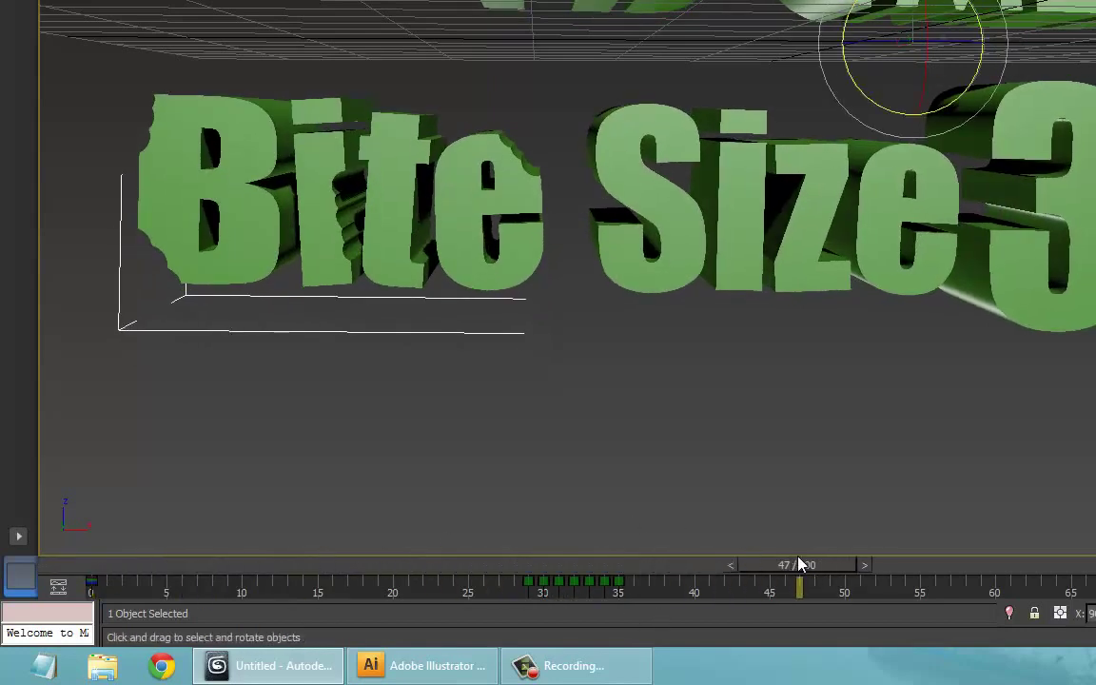
drag(799, 564, 21, 584)
key(slash)
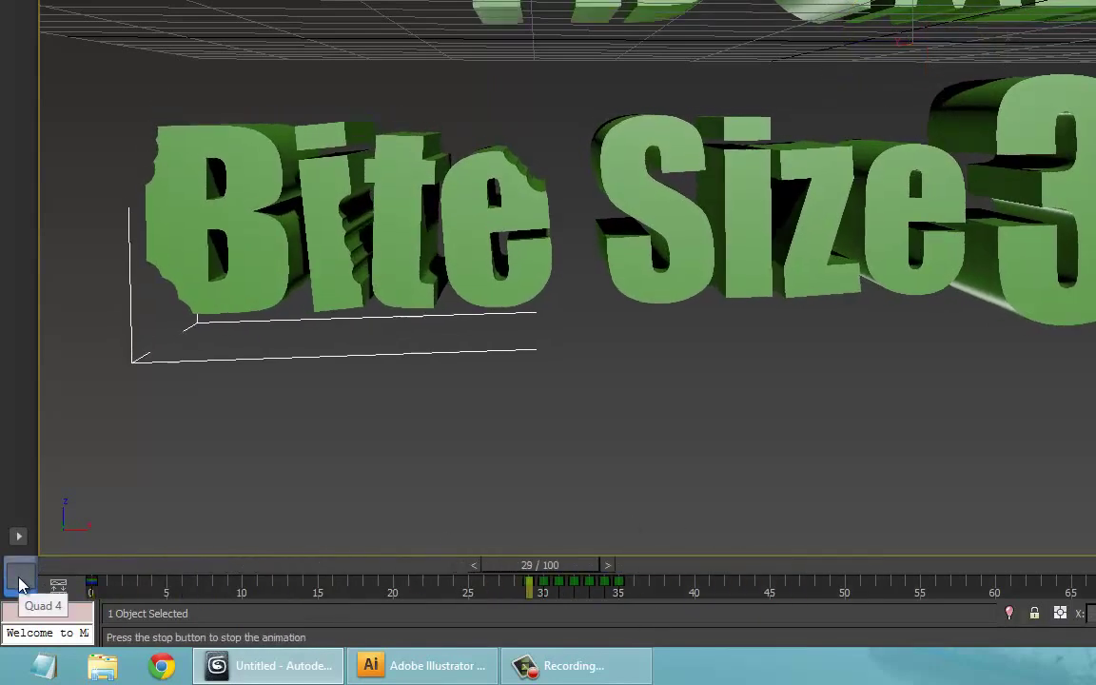
key(slash)
drag(808, 566, 95, 576)
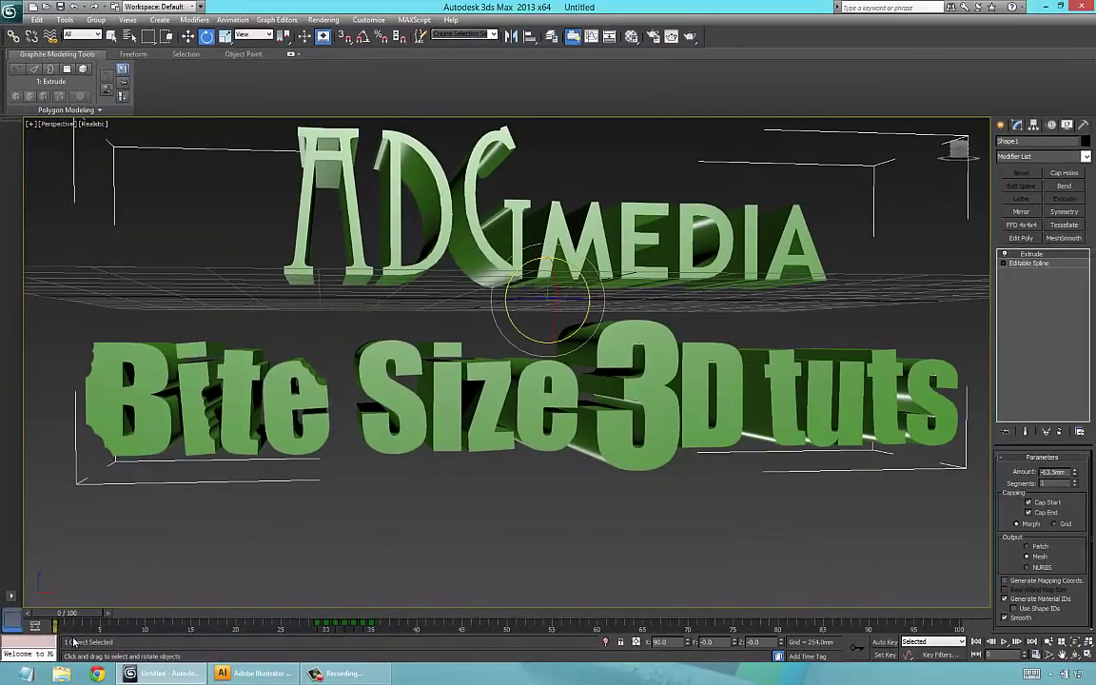
key(slash)
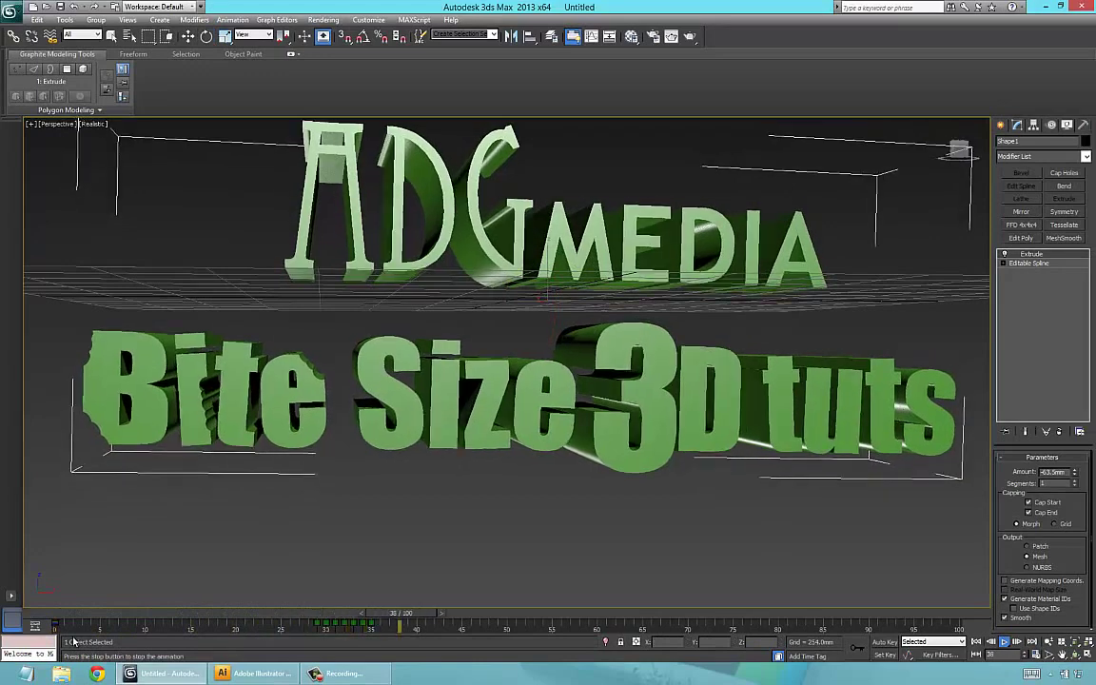
key(slash)
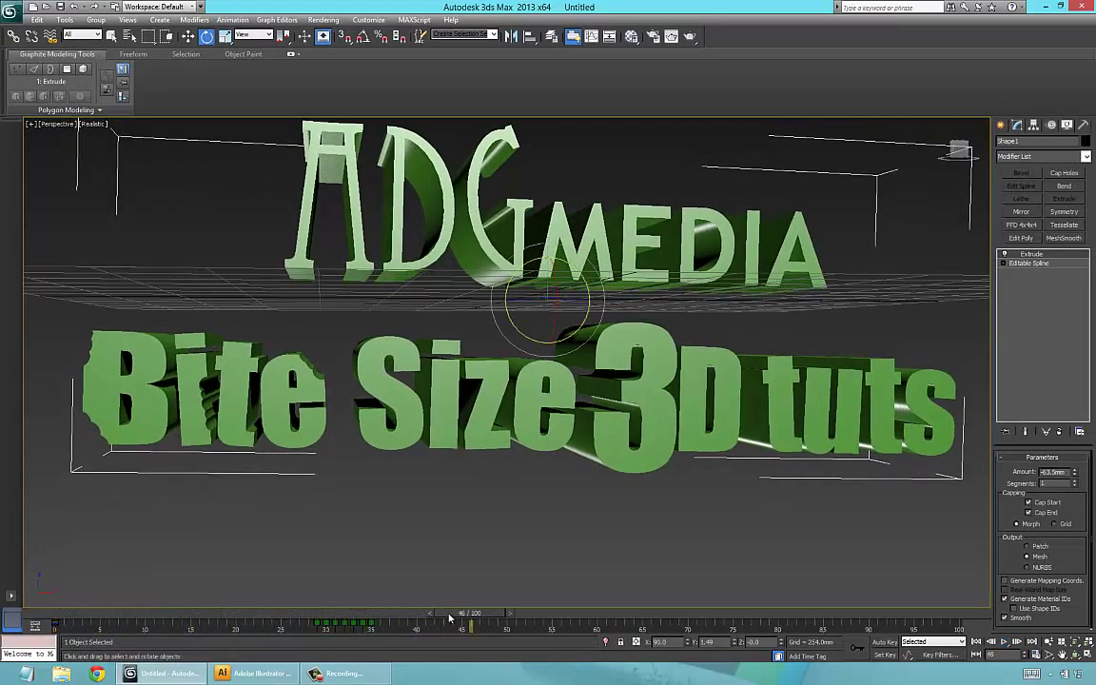
key(slash)
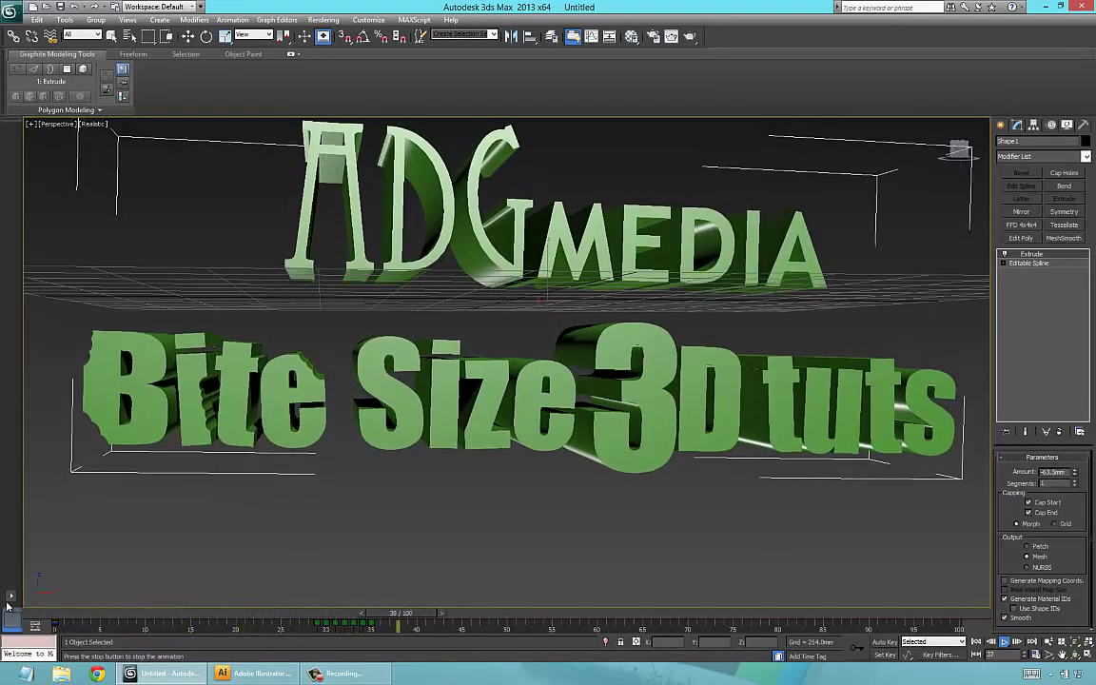
key(slash)
- Rotate the lettering about Y to about -0.741° at frame 36 and key that rotation
drag(440, 615, 389, 614)
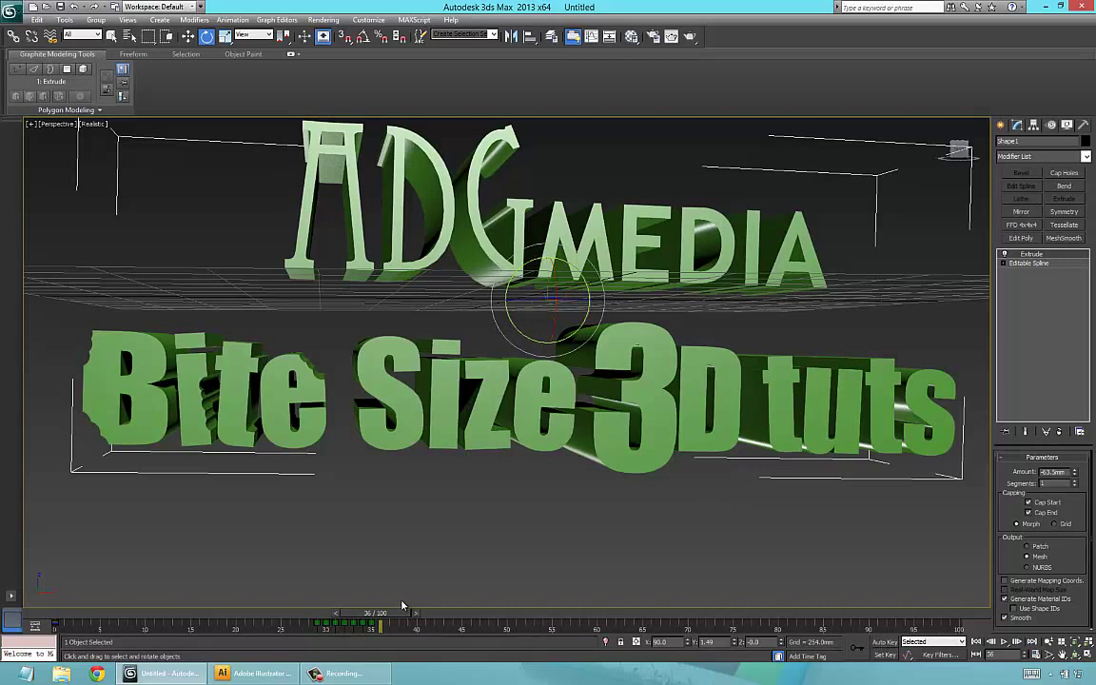
drag(378, 615, 376, 615)
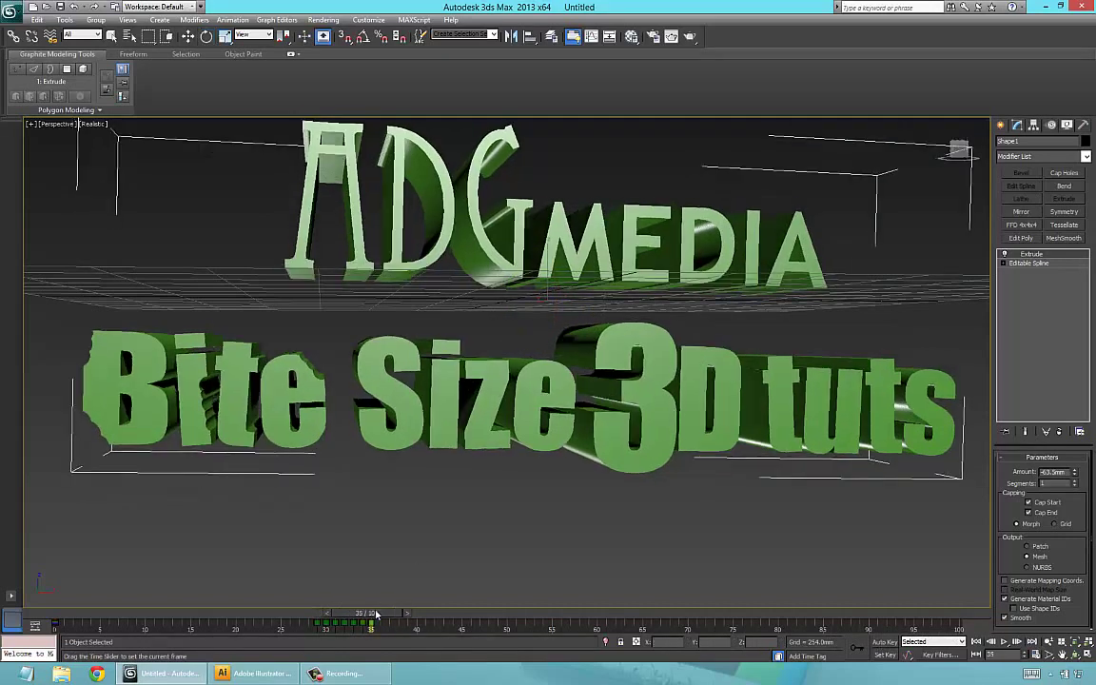
key(e)
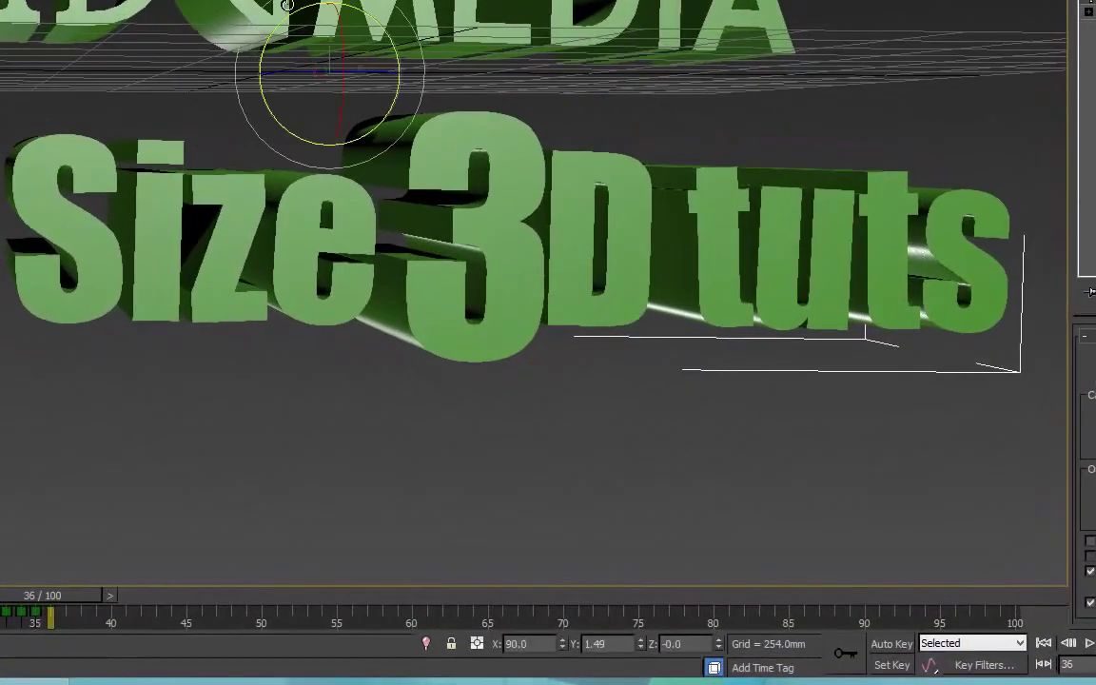
drag(267, 21, 284, 20)
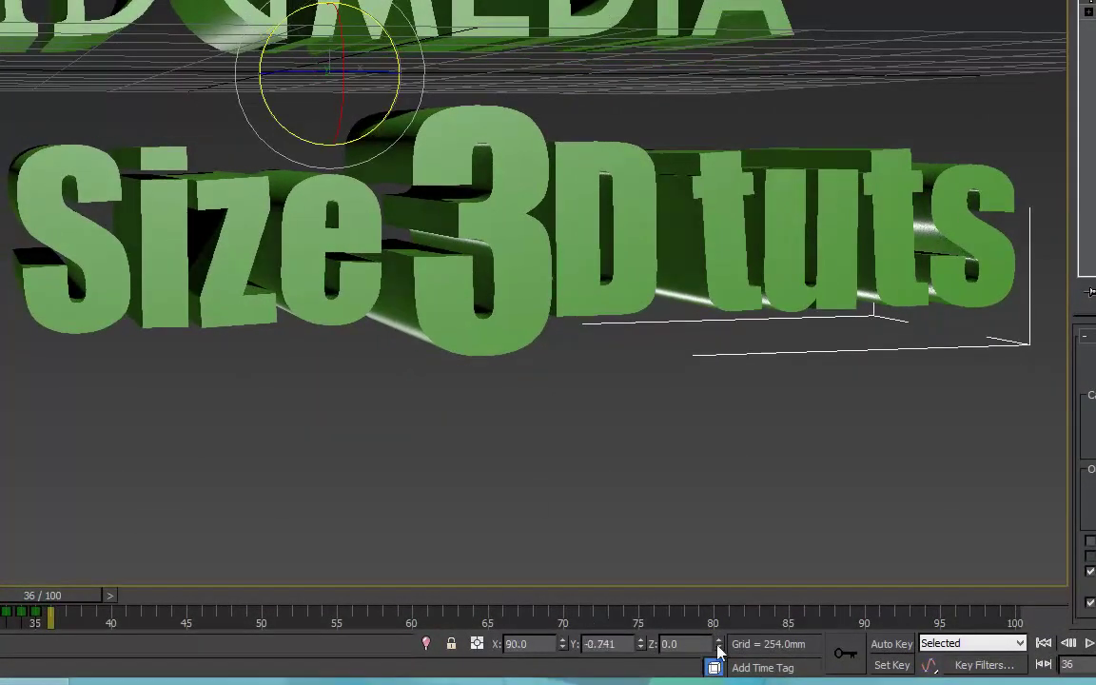
click(895, 644)
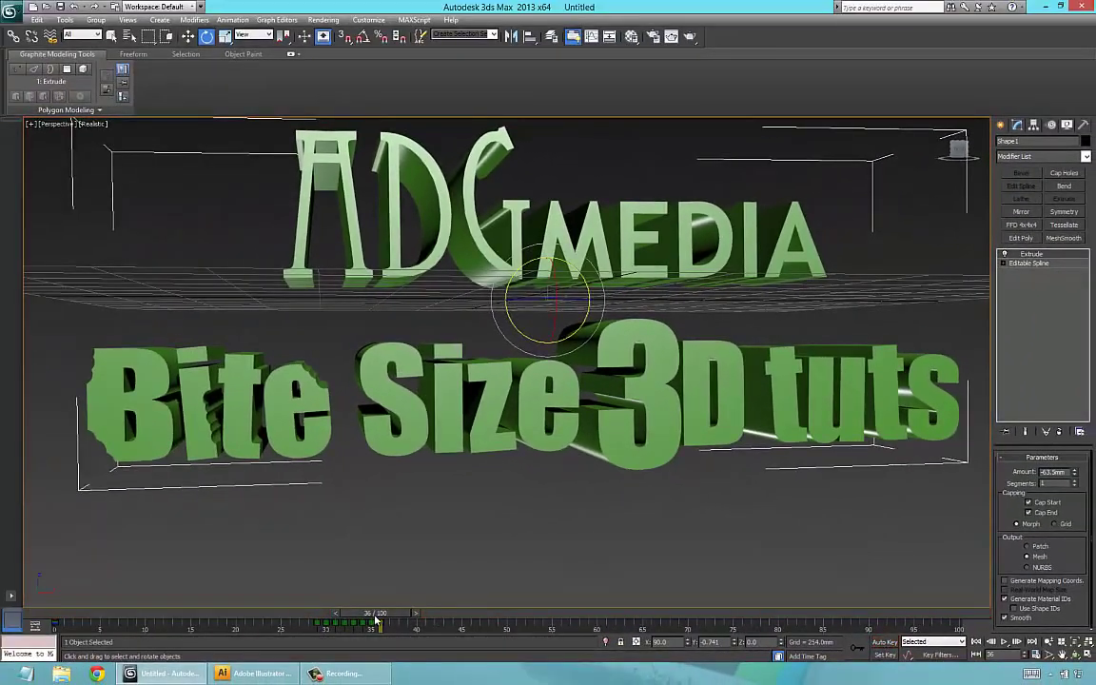
- Play back the shake animation past the frame 36 key to check how it settles
drag(375, 620, 274, 619)
key(slash)
key(slash)
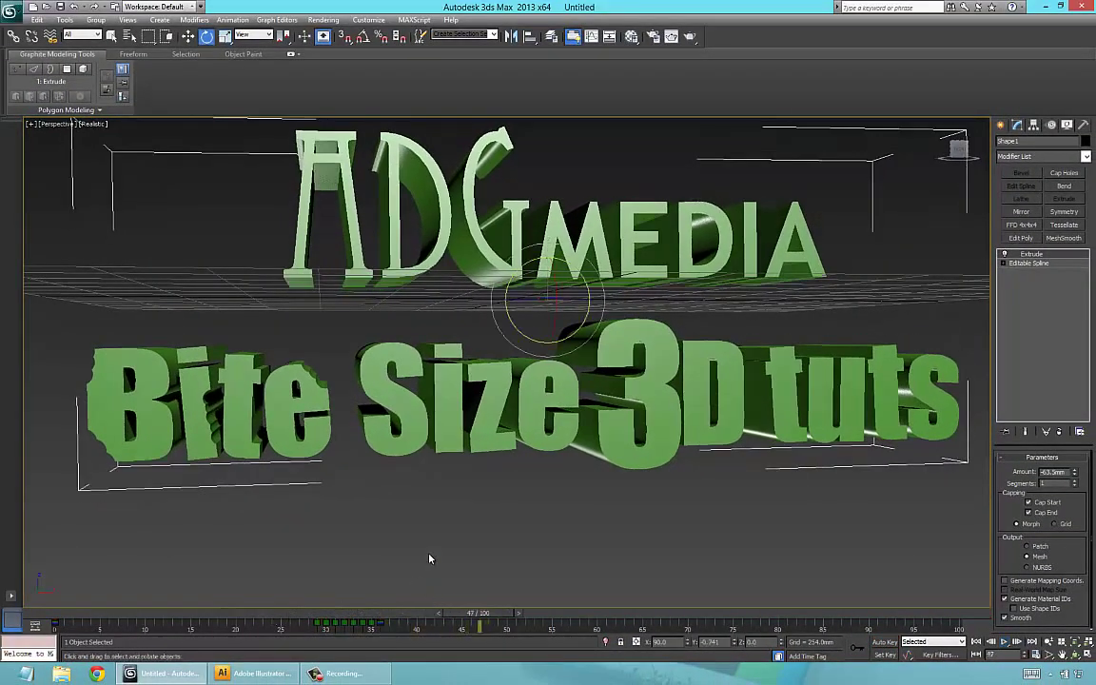
scroll(513, 405, down, 3)
scroll(513, 405, up, 3)
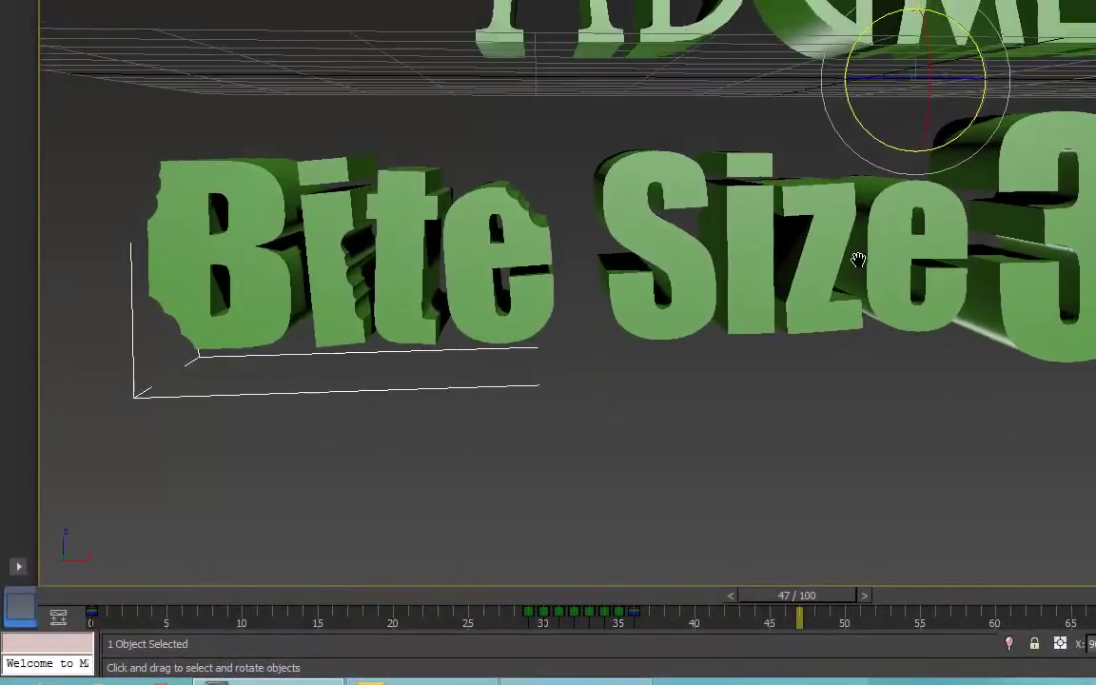
scroll(709, 324, down, 3)
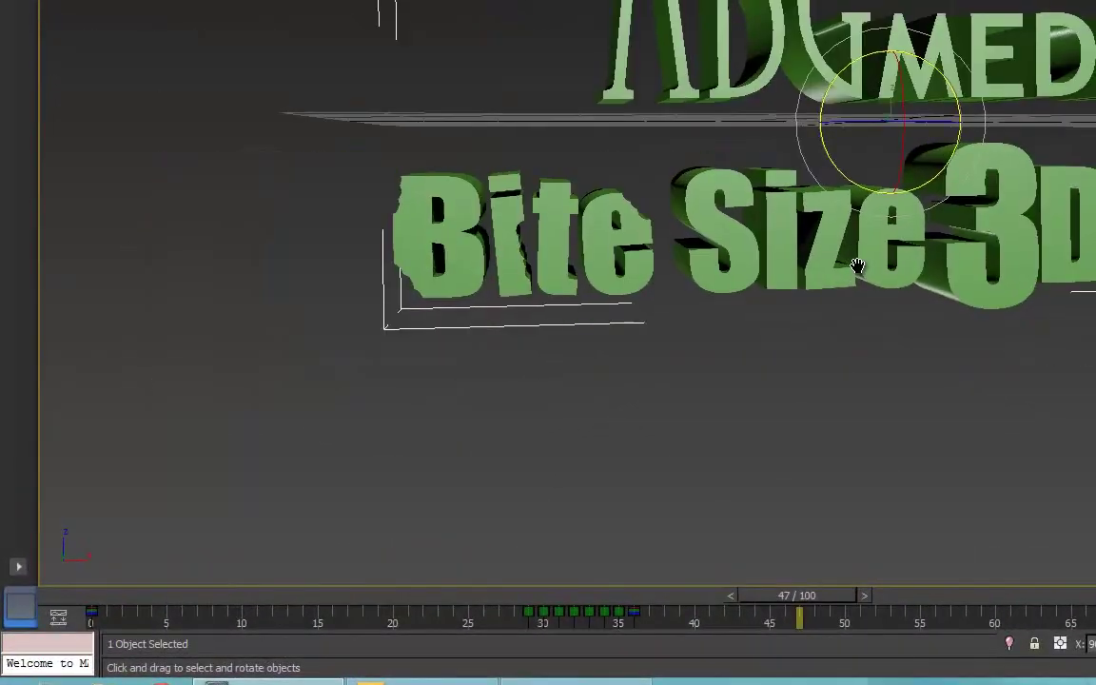
scroll(708, 323, up, 3)
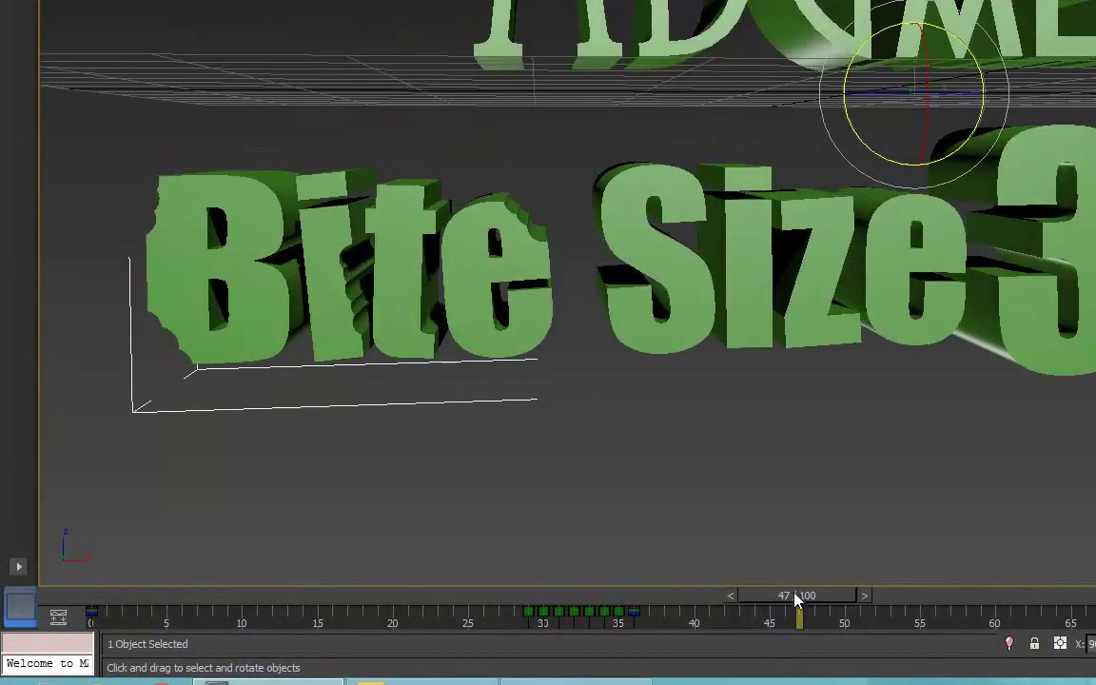
- Replay the lettering's shake from frame 0 several times and stop shortly after the frame 36 key
drag(796, 596, 183, 603)
key(slash)
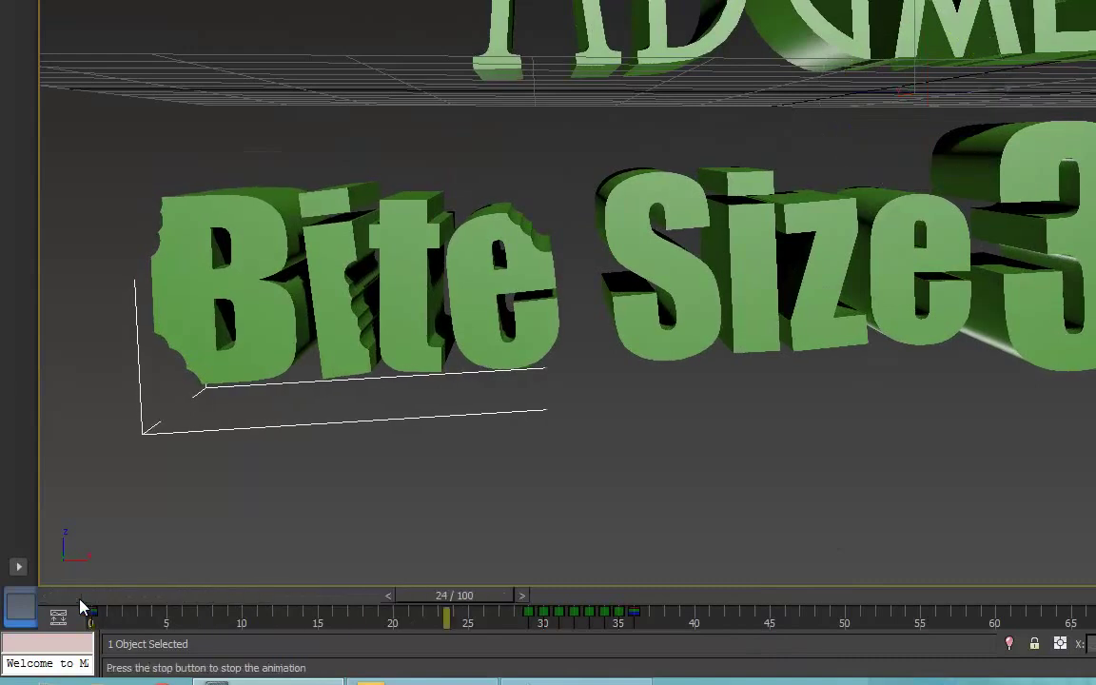
key(slash)
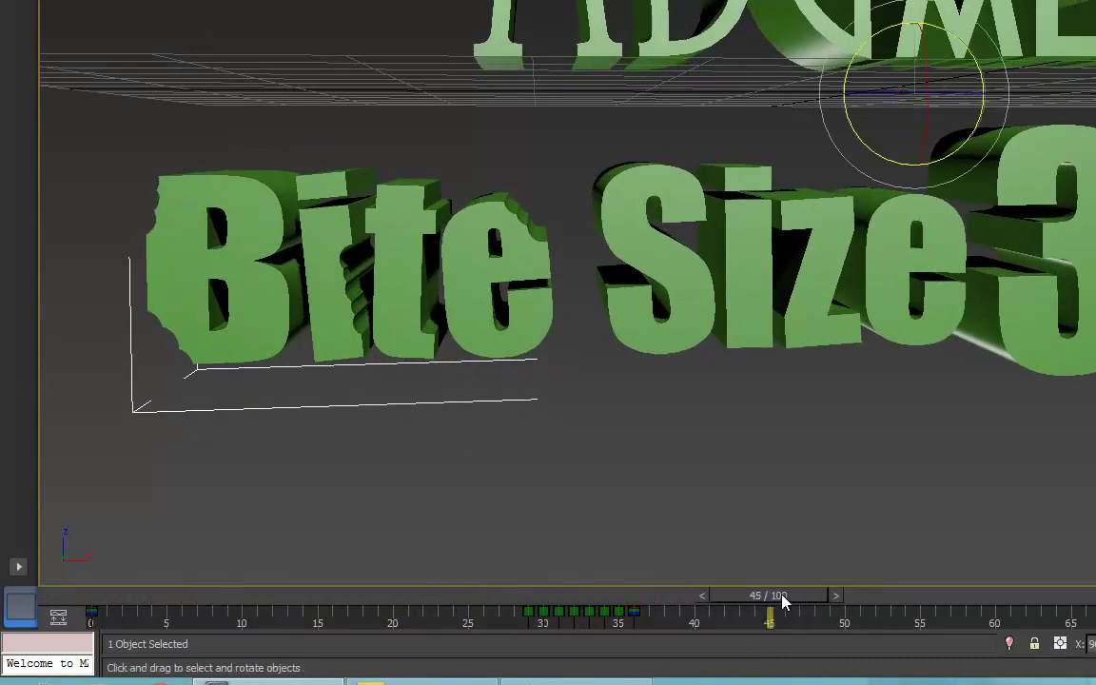
drag(783, 600, 98, 599)
key(slash)
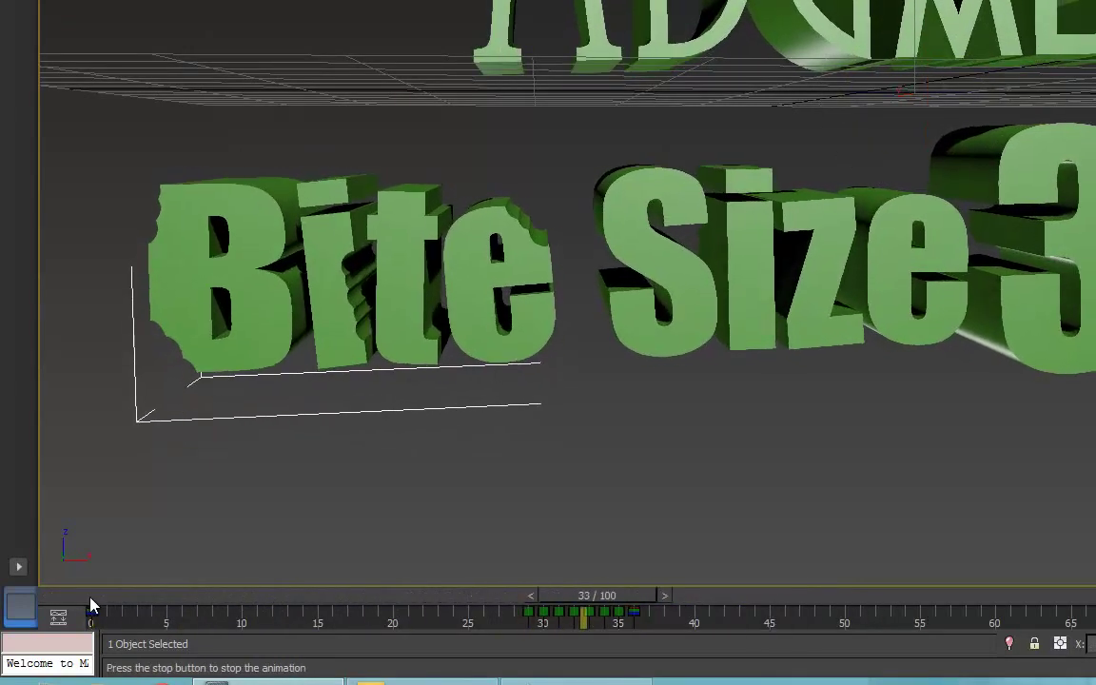
key(slash)
drag(802, 595, 667, 592)
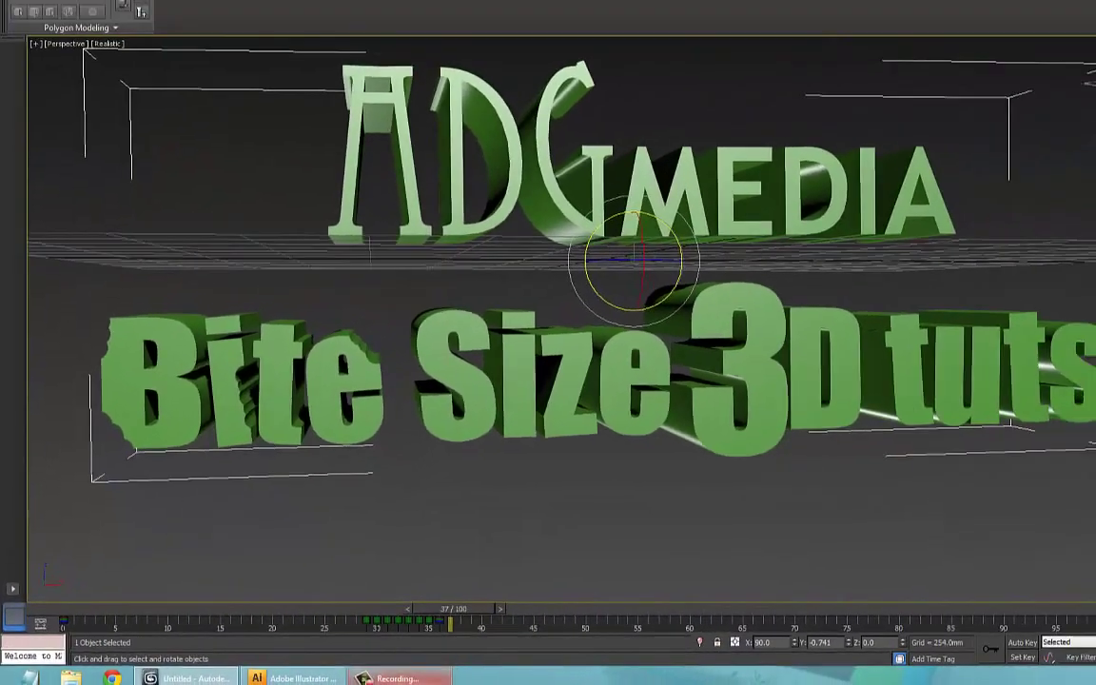
right_click(360, 675)
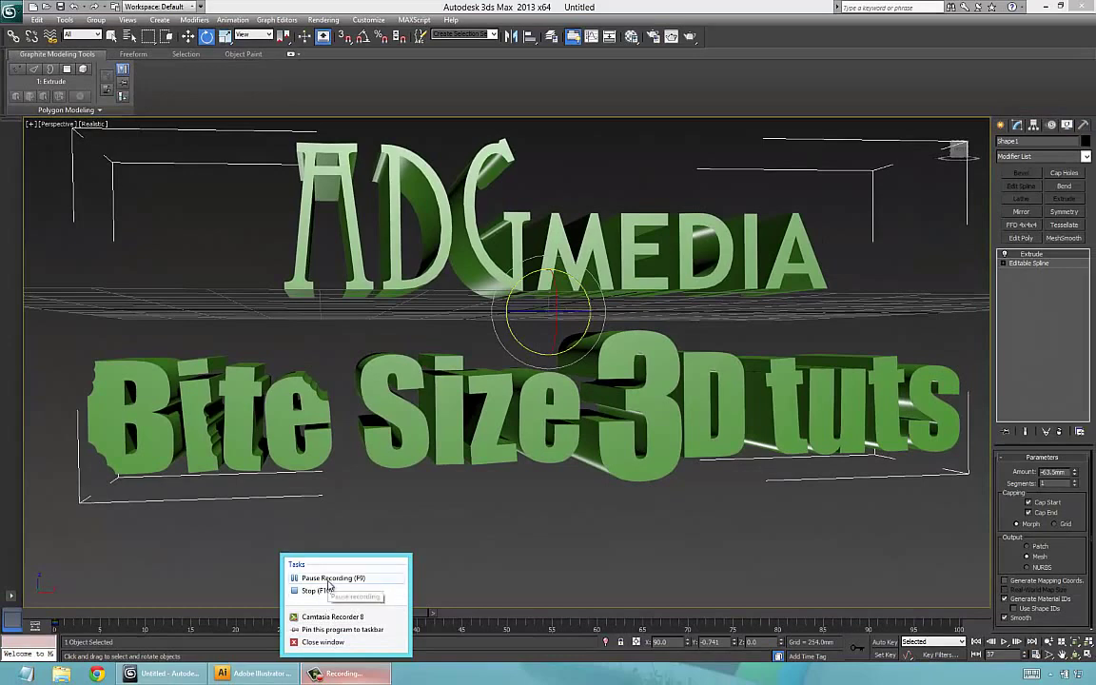
click(329, 578)
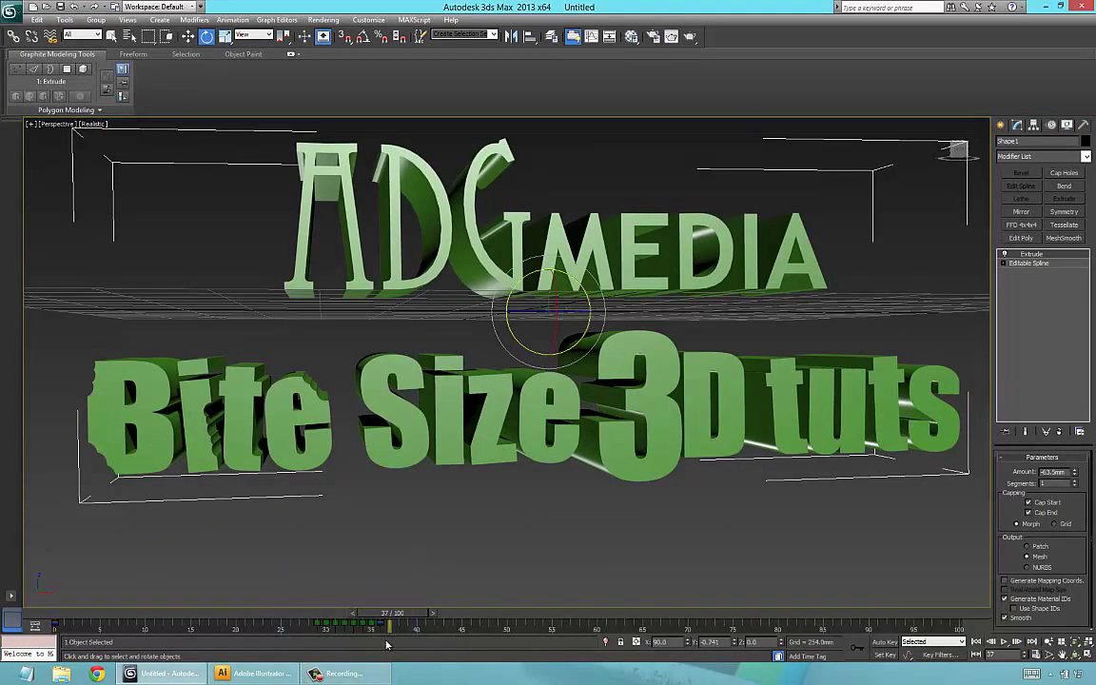
- Create a camera from the current perspective view, play the shake through it from frame 0, and return to frame 0
key(ctrl+c)
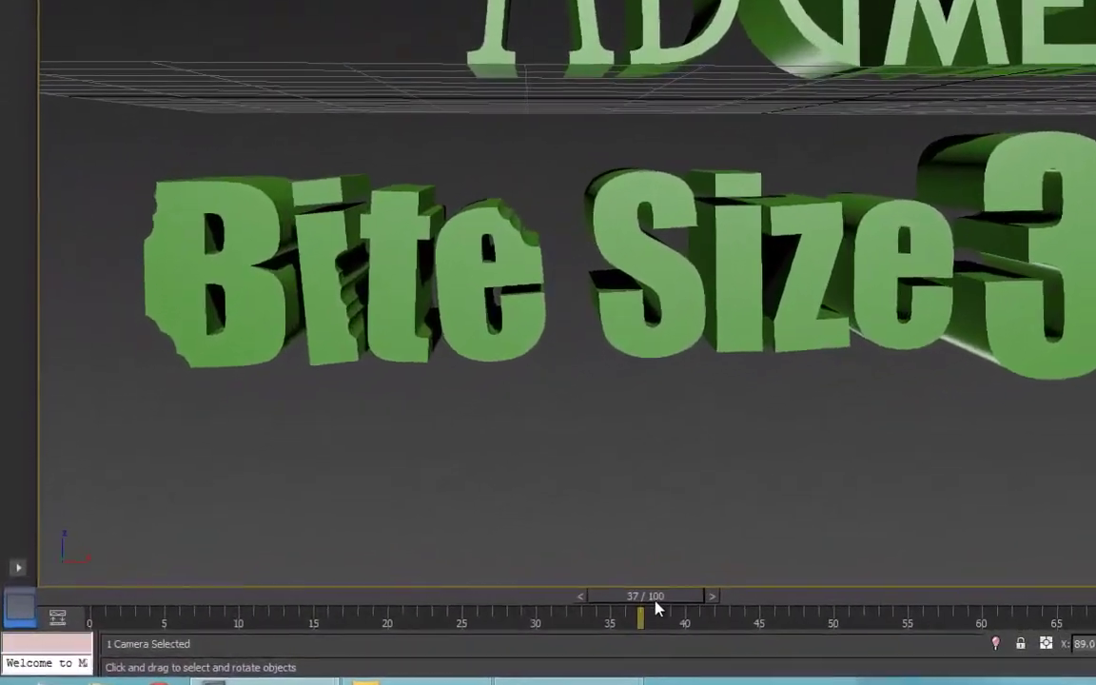
drag(395, 613, 62, 615)
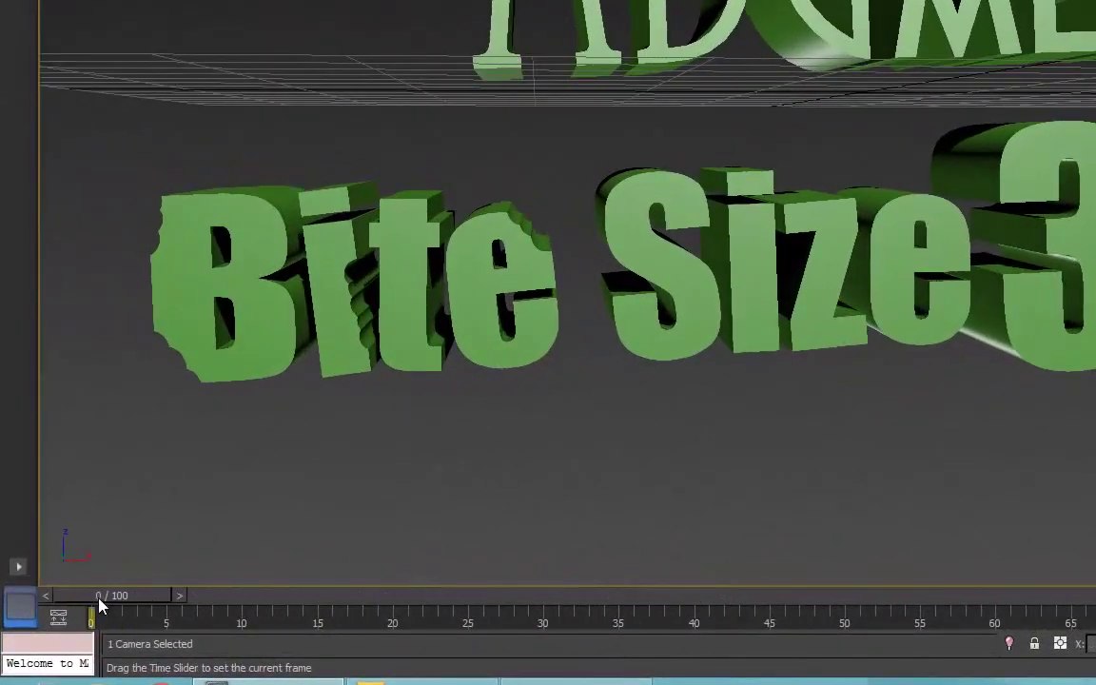
key(slash)
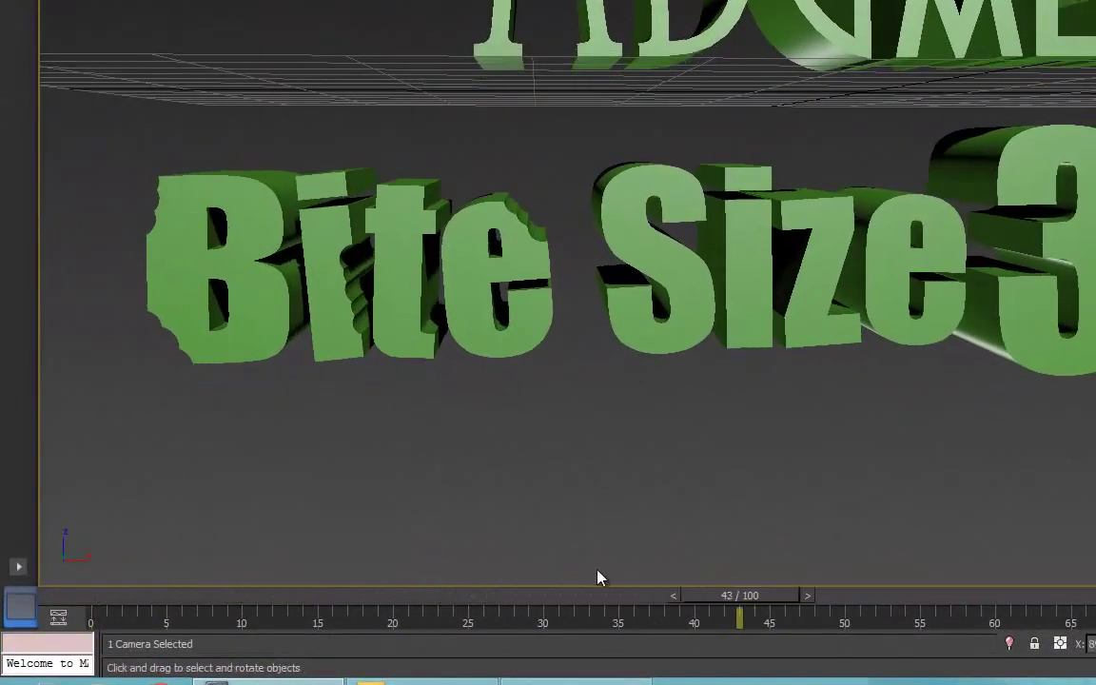
drag(744, 599, 92, 614)
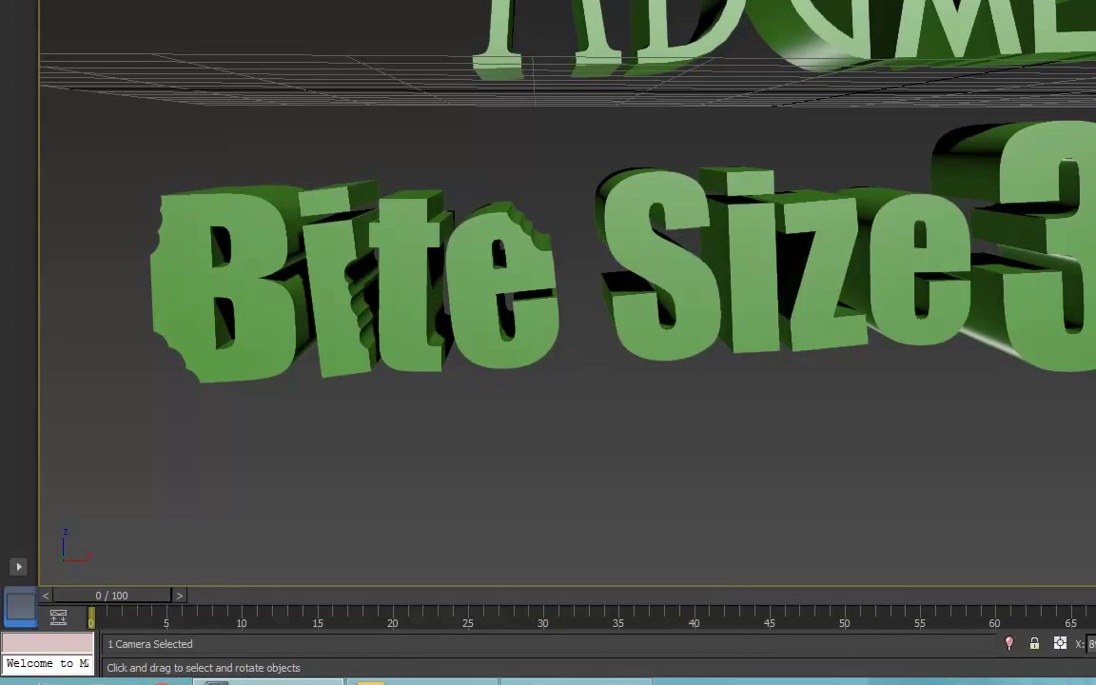
- Show all four viewports, zoom out the Top view to the camera, and move the camera closer to the lettering, to about Y -3454 mm
key(alt+w)
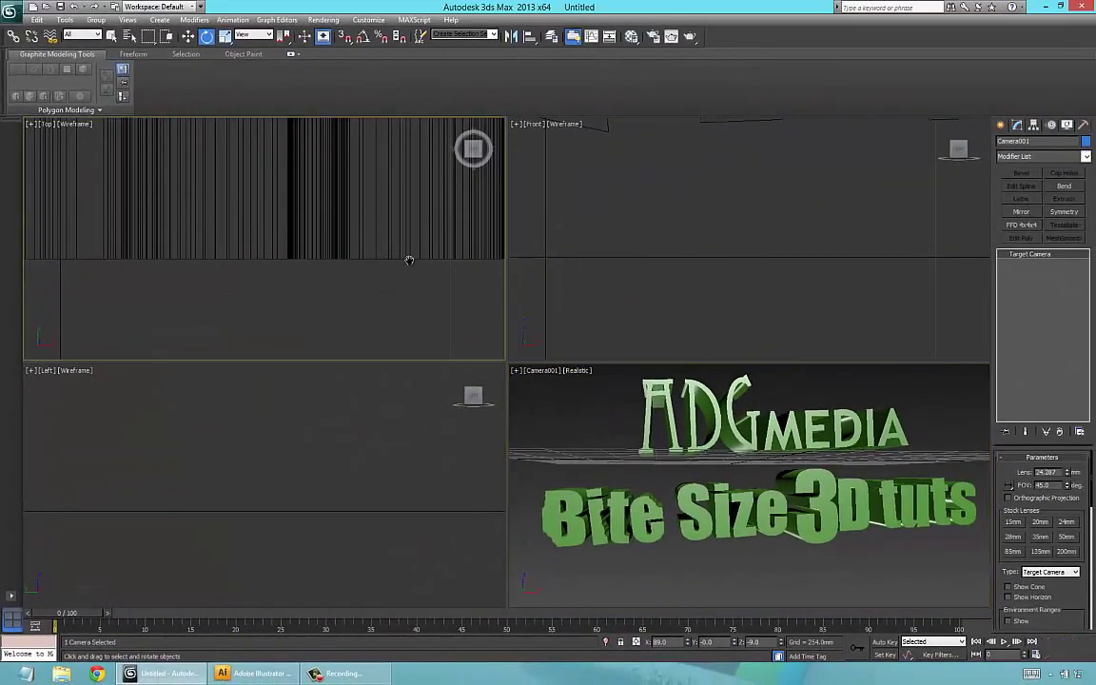
scroll(409, 260, down, 10)
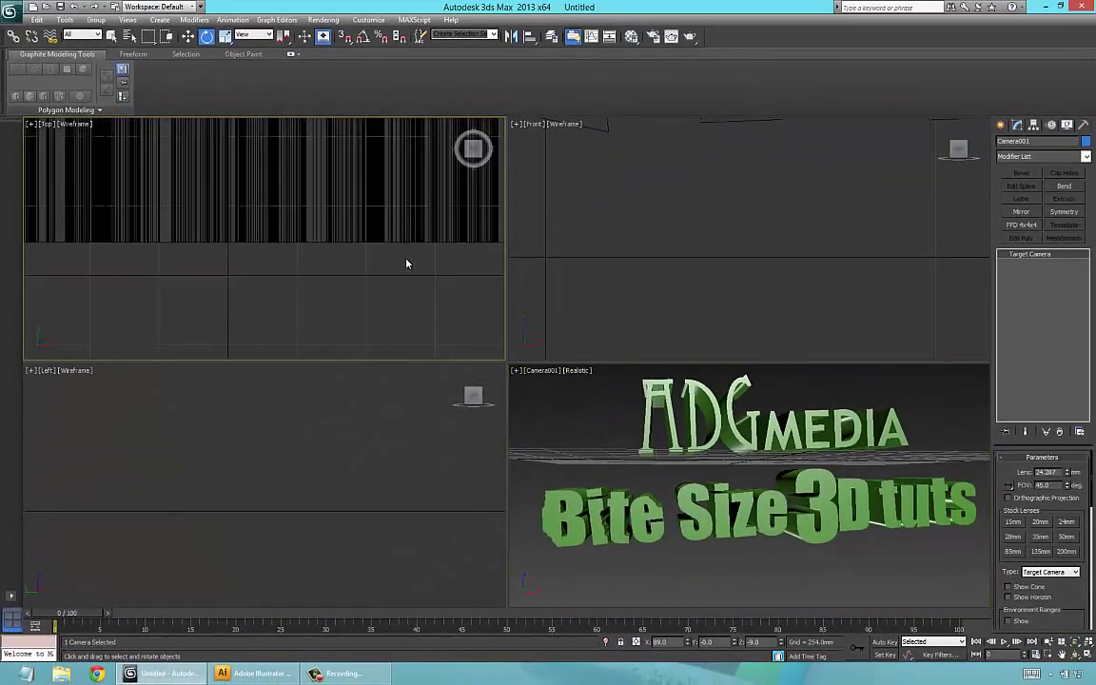
scroll(407, 263, down, 5)
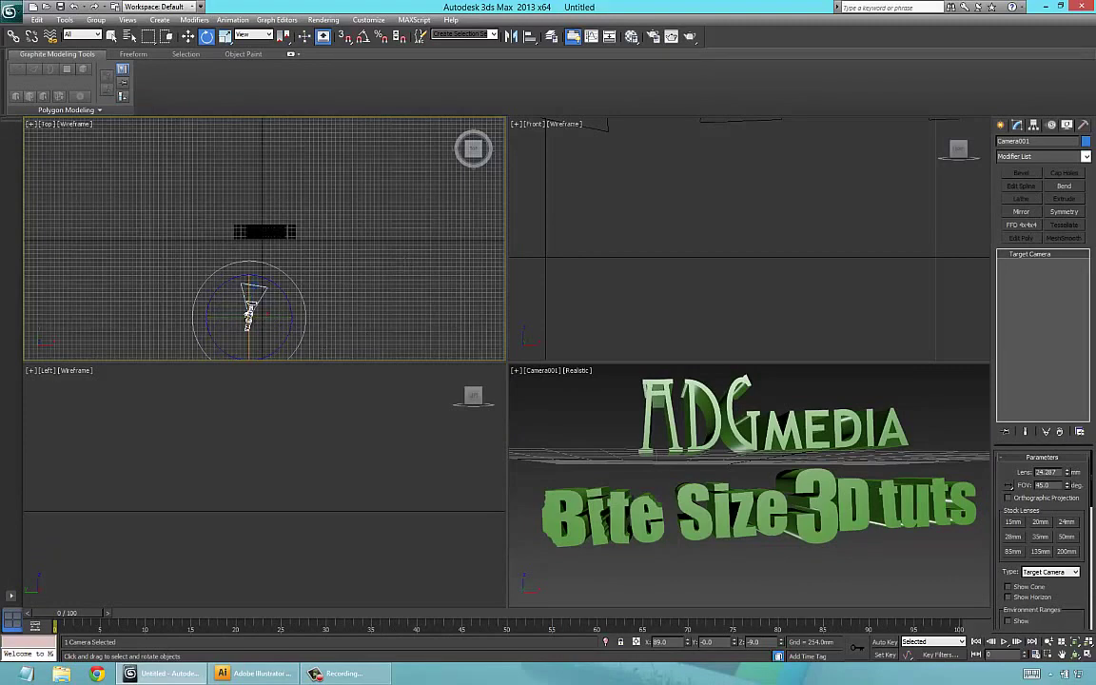
right_click(247, 314)
click(314, 323)
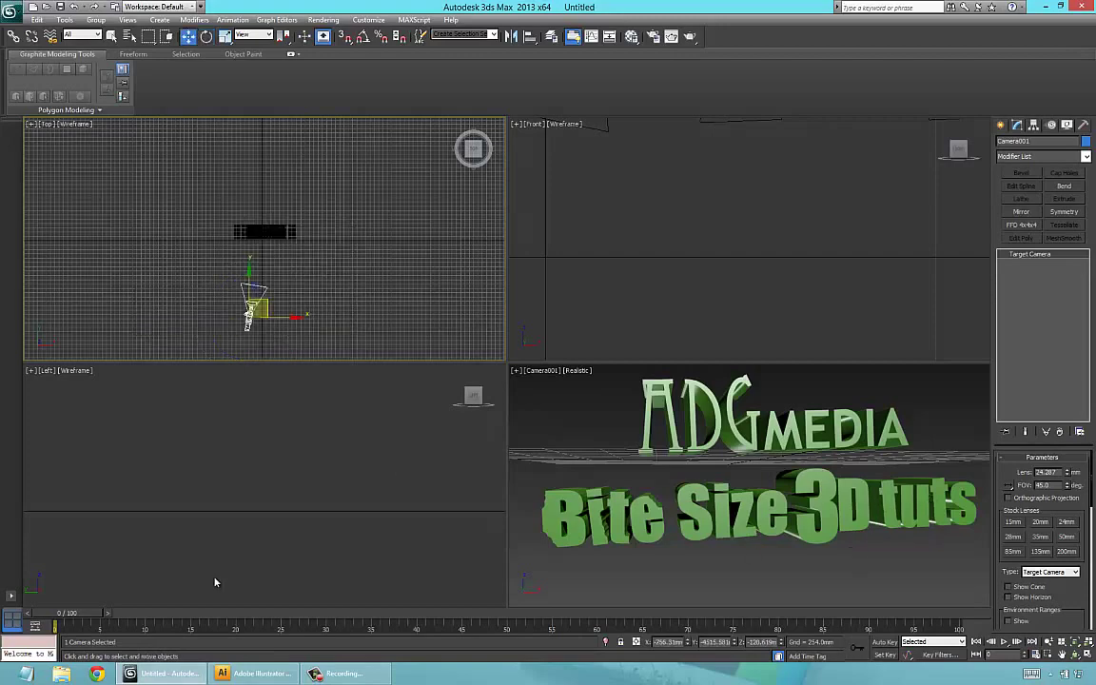
mouse_move(249, 283)
mouse_down()
mouse_move(256, 268)
mouse_move(254, 292)
mouse_move(241, 242)
mouse_move(235, 264)
mouse_move(261, 296)
mouse_up()
click(255, 296)
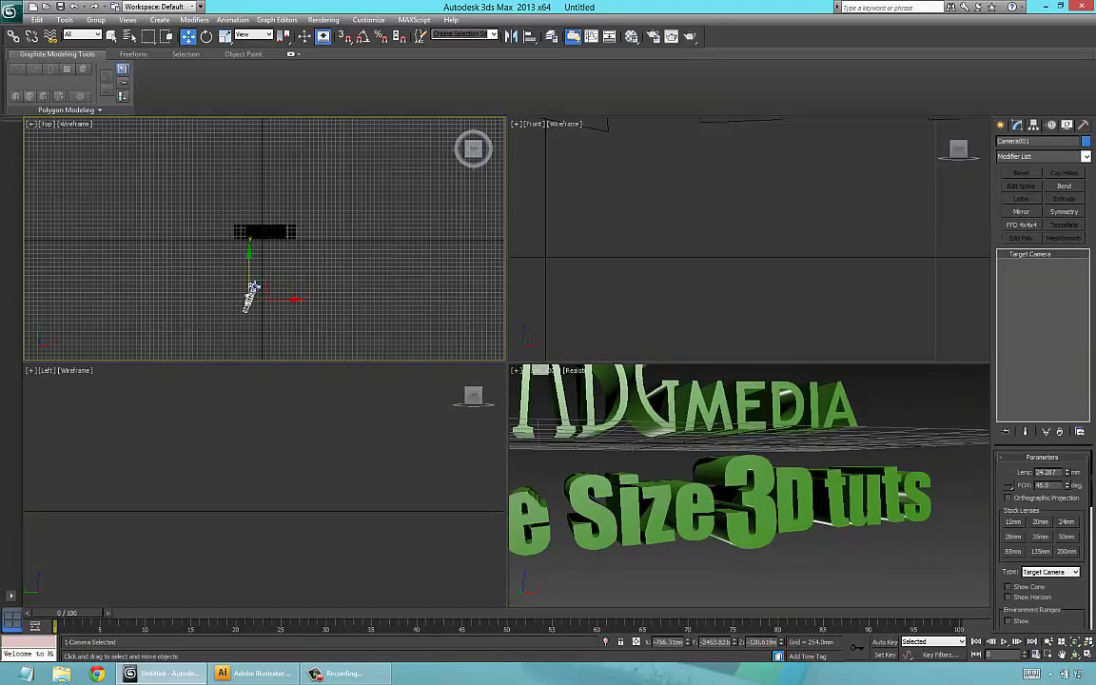
- Move the camera target up to the front of the lettering and centre it in the Top view, nudging the camera to about X -855 mm
click(253, 287)
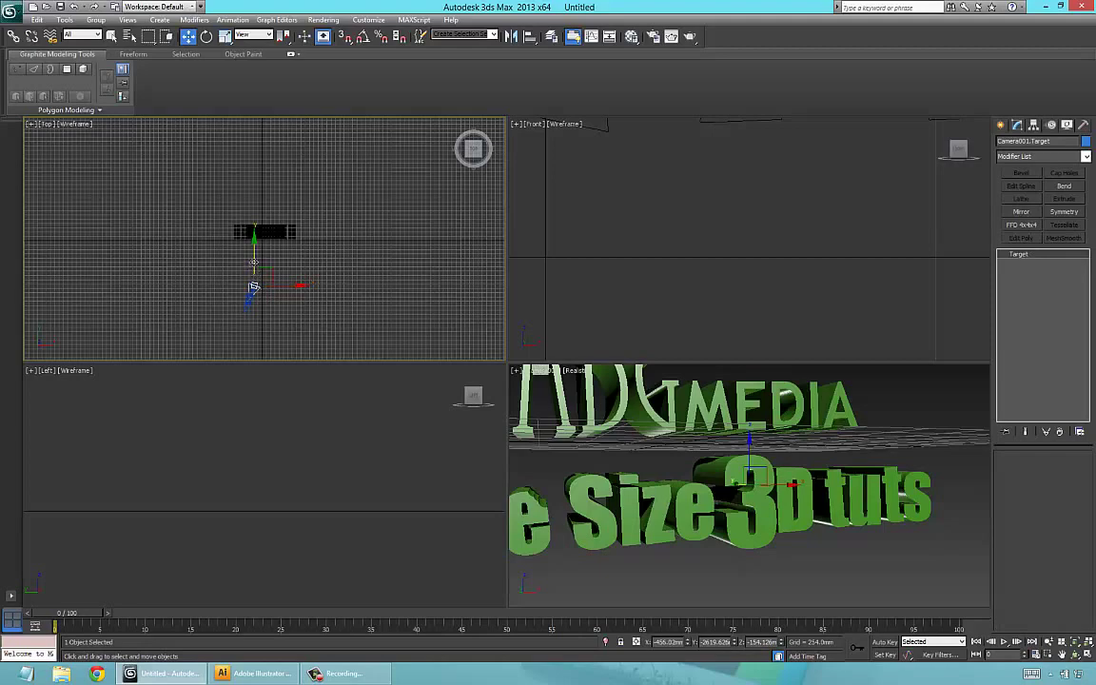
drag(253, 262, 261, 215)
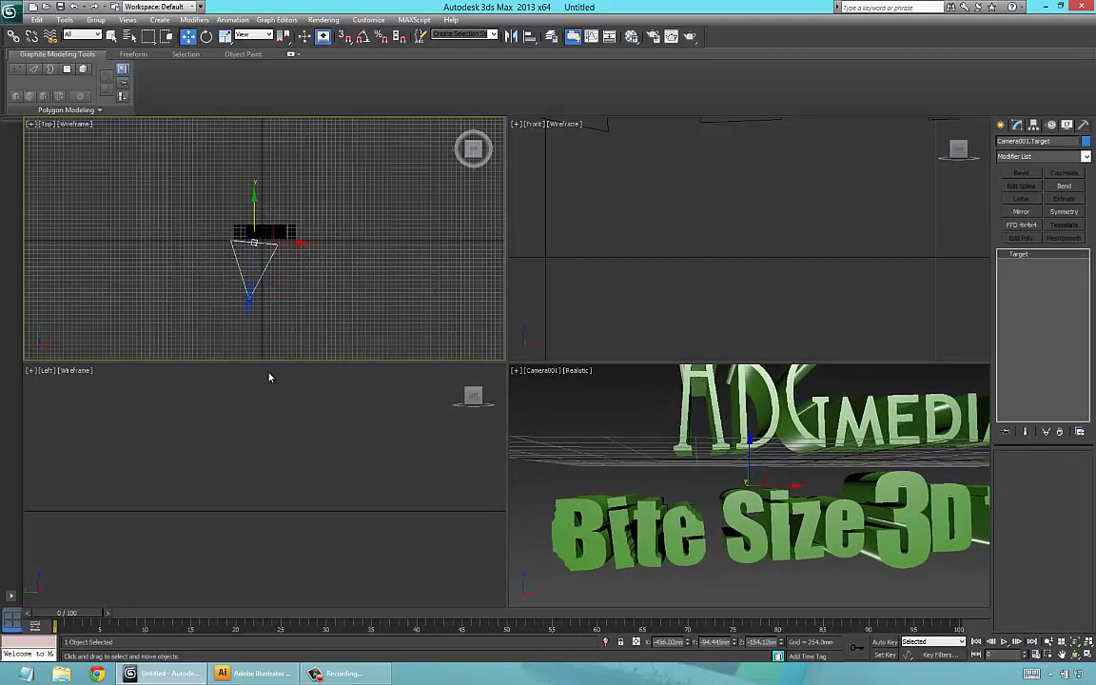
click(249, 305)
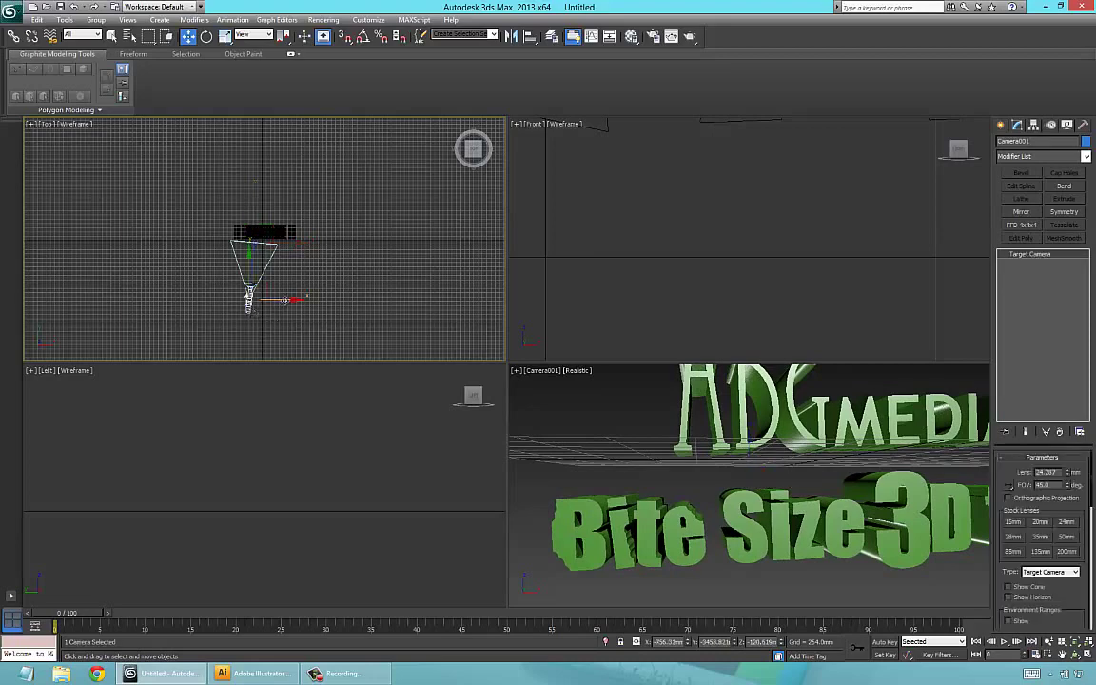
drag(248, 299, 237, 300)
mouse_move(262, 301)
mouse_down()
mouse_move(198, 283)
mouse_move(263, 288)
mouse_move(236, 299)
mouse_move(245, 300)
mouse_up()
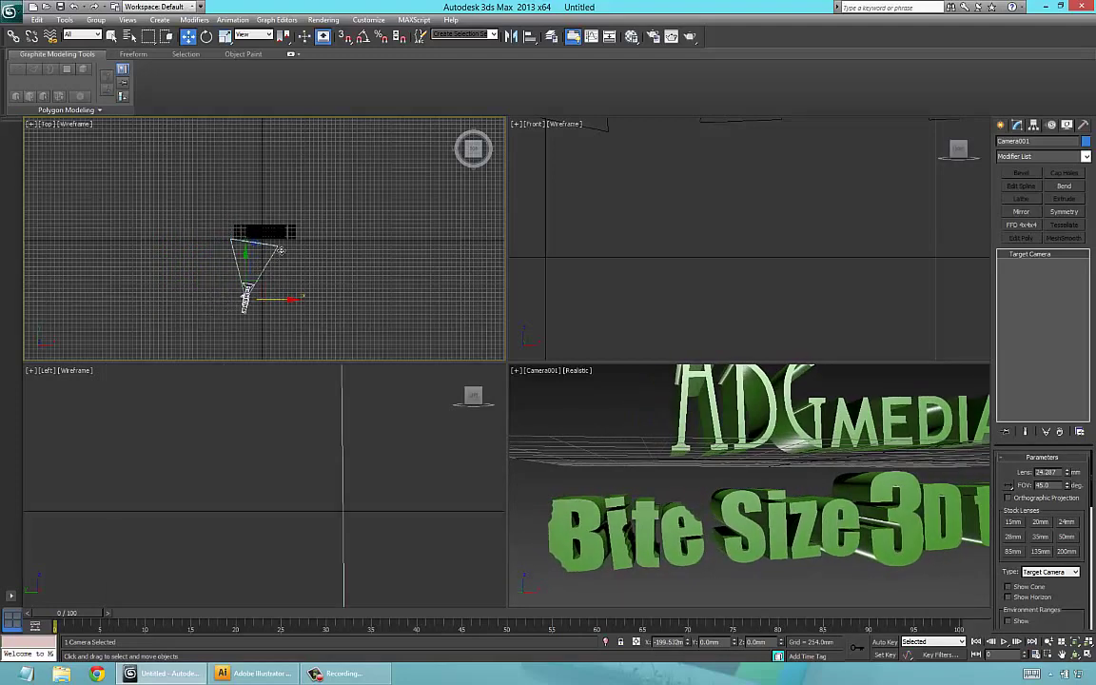
drag(282, 250, 284, 250)
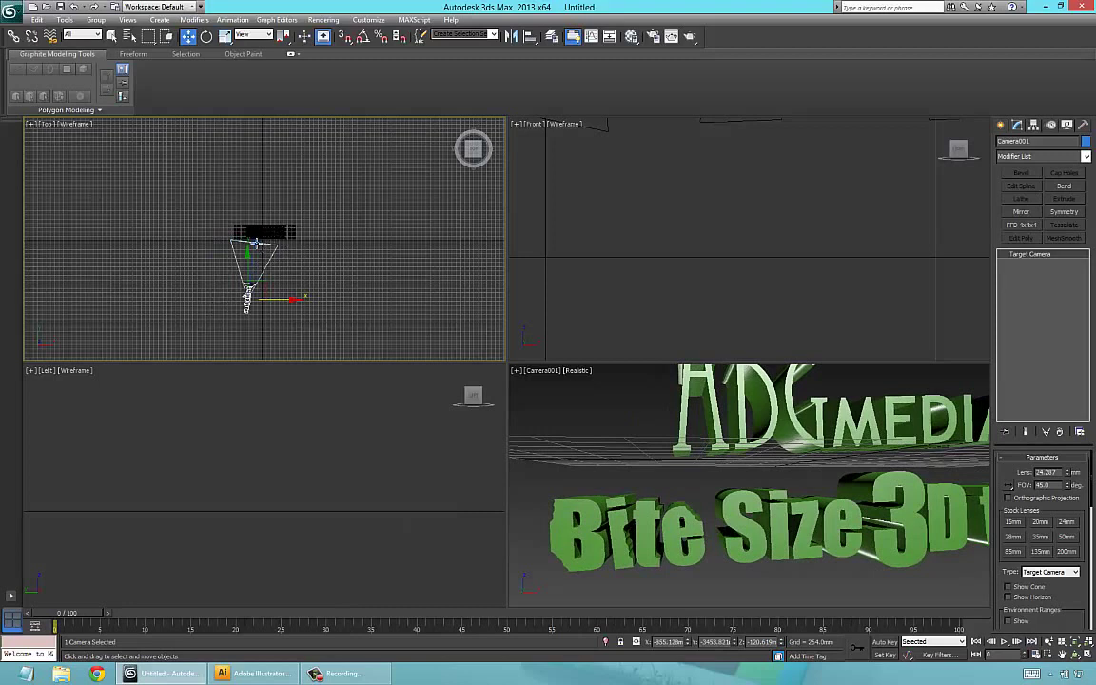
click(255, 244)
drag(257, 241, 262, 243)
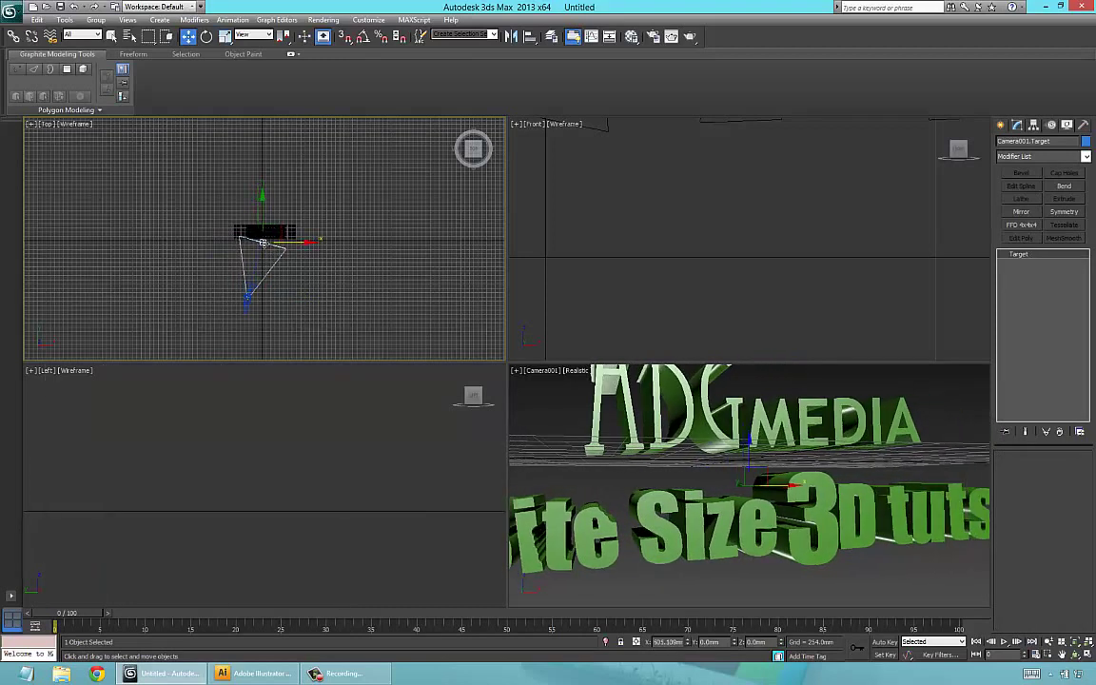
- Move the camera back and out to the side of the lettering, to about X -5318 mm and Y -4586 mm
click(247, 297)
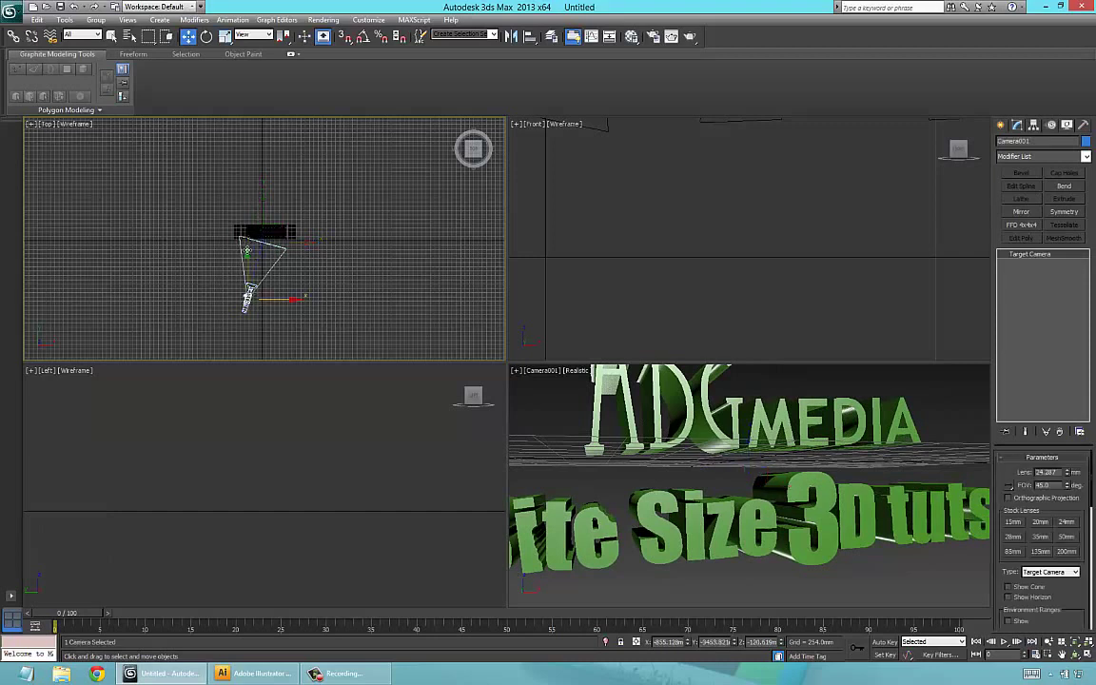
drag(245, 251, 226, 270)
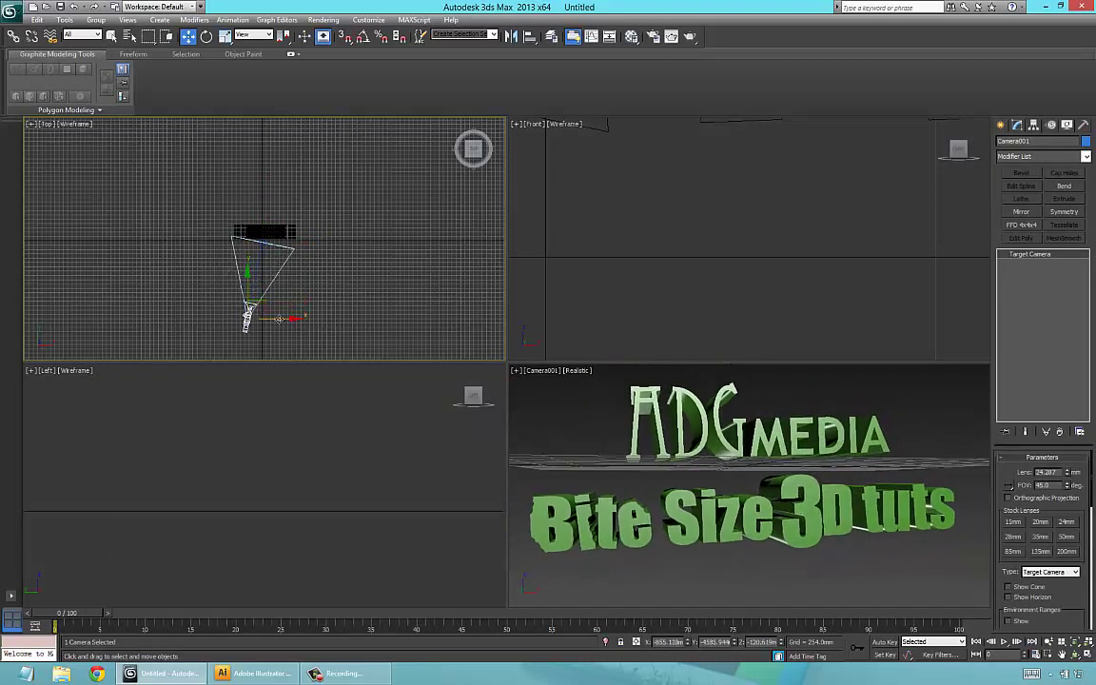
drag(282, 317, 206, 302)
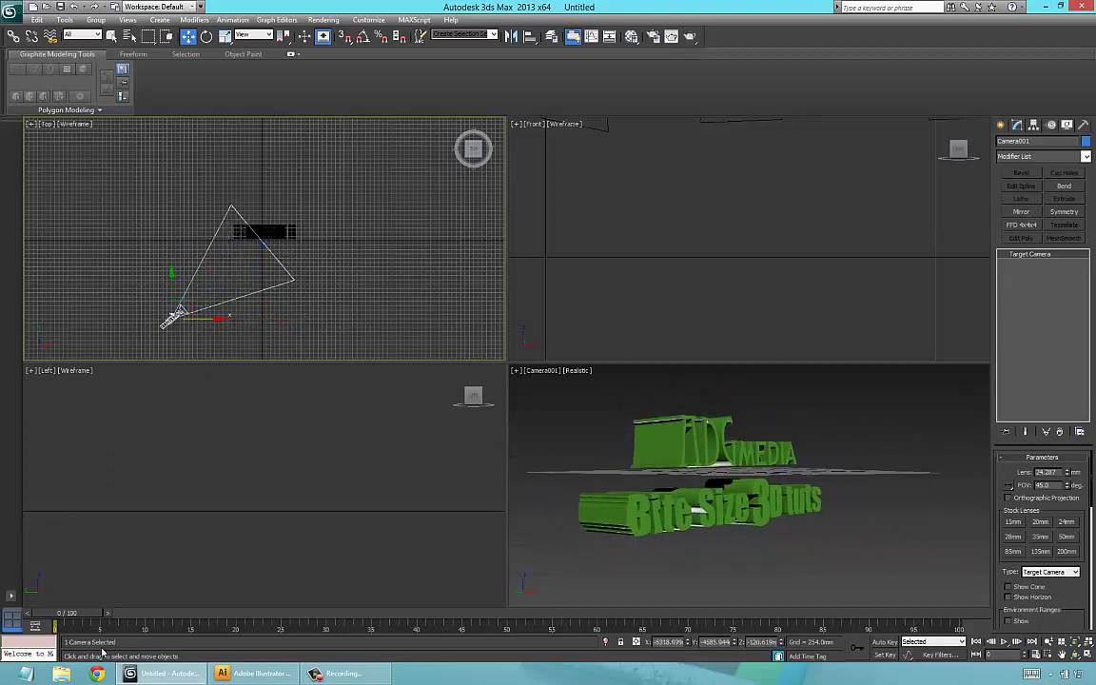
- Turn on Auto Key and, at frame 29, move the camera back in front of the lettering to about X -510 mm, keeping Y about -4586 mm
click(885, 643)
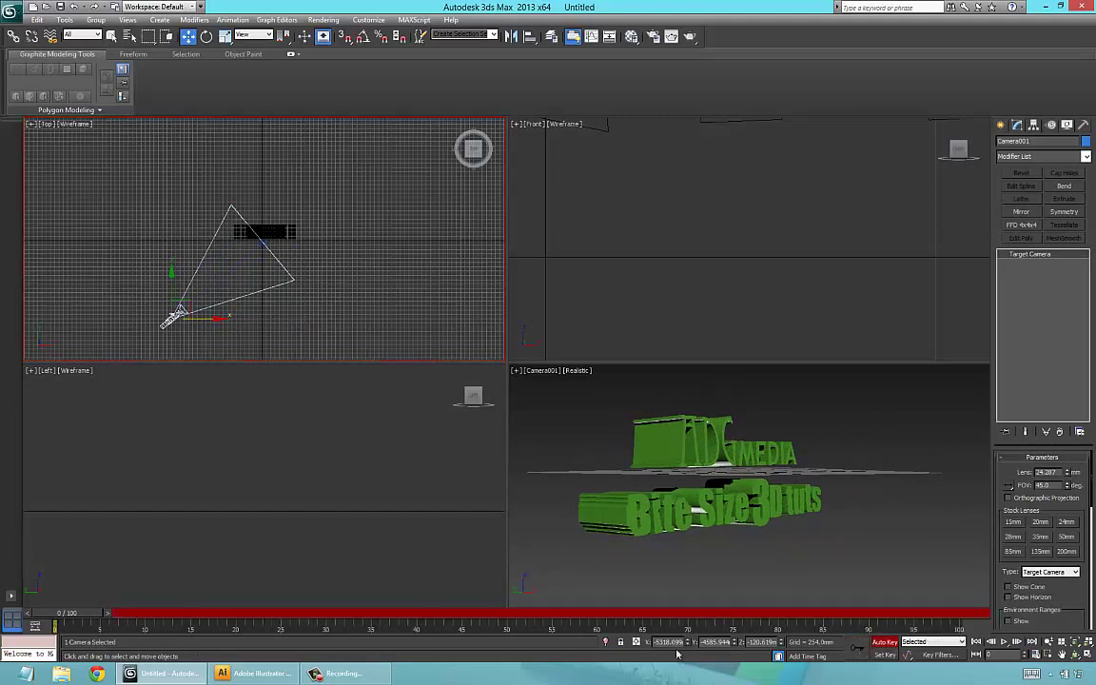
drag(92, 616, 459, 613)
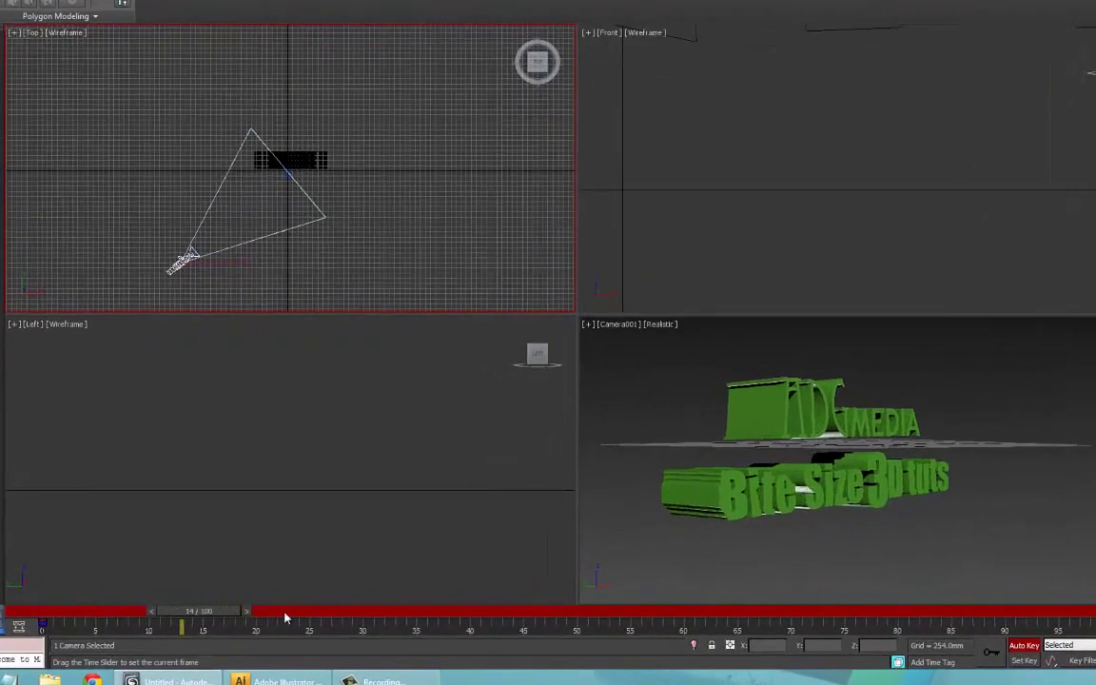
drag(601, 609, 443, 609)
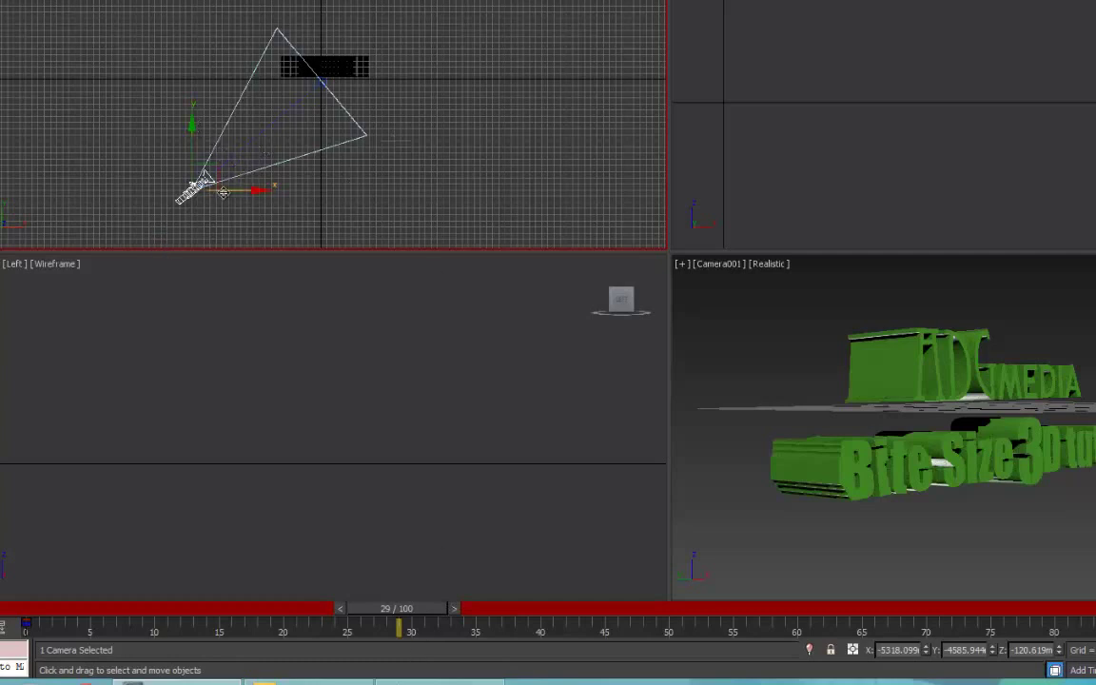
drag(176, 147, 221, 142)
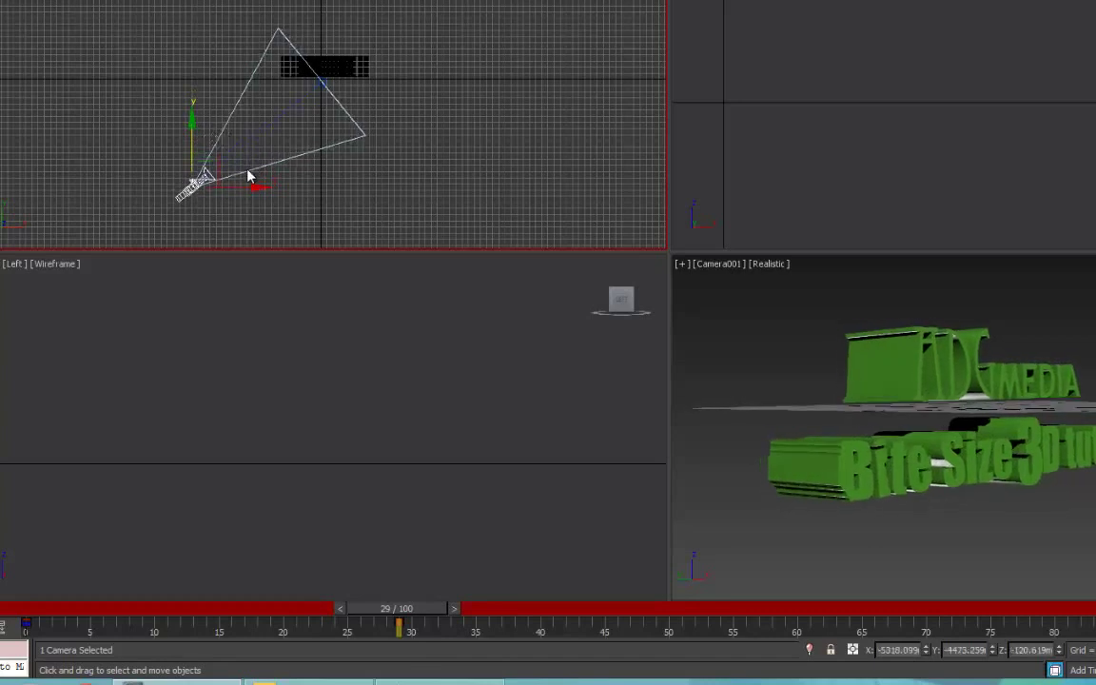
drag(250, 180, 365, 78)
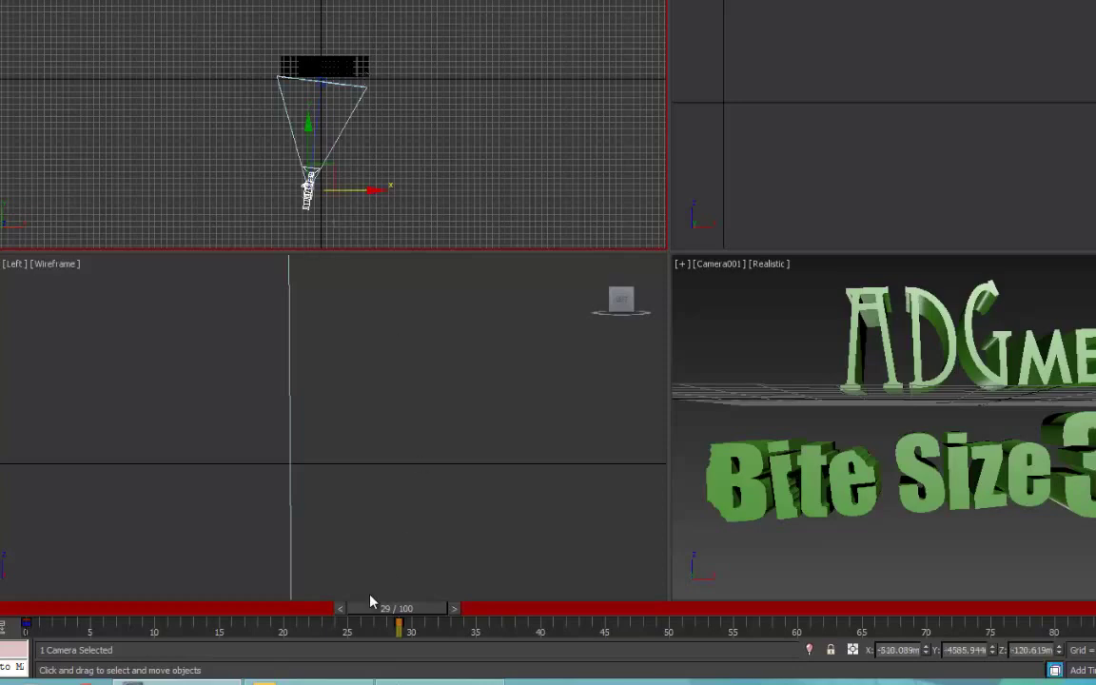
- Play the camera move from frame 0 in the Top view, and replay it in the Camera001 view to check the sweep
drag(404, 614, 44, 583)
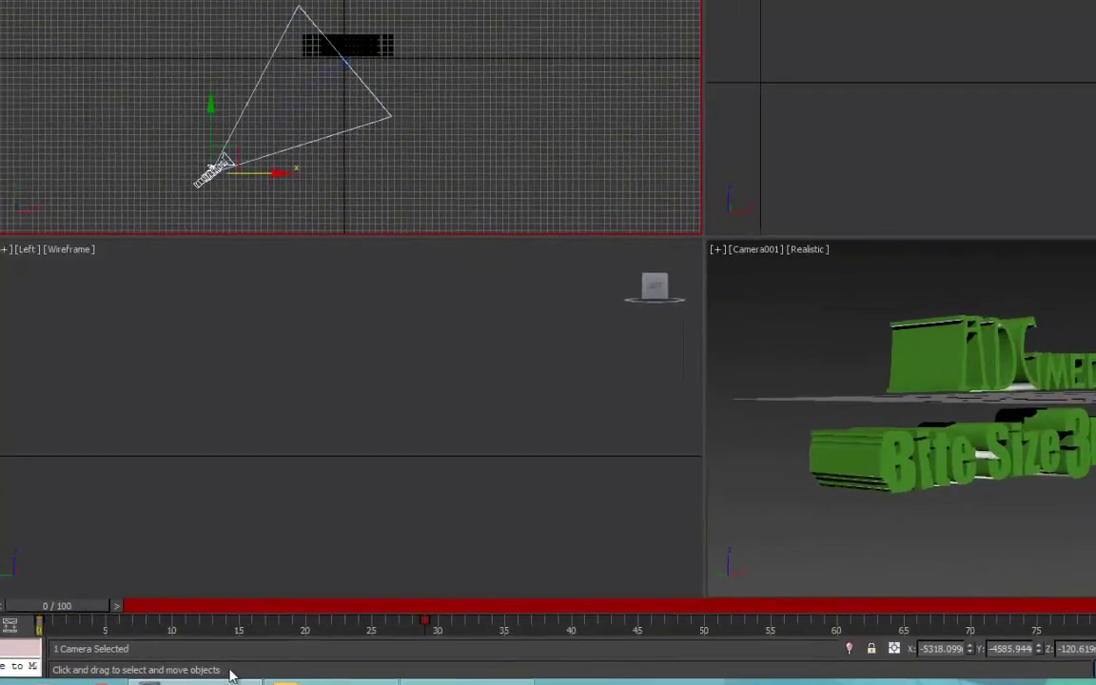
key(slash)
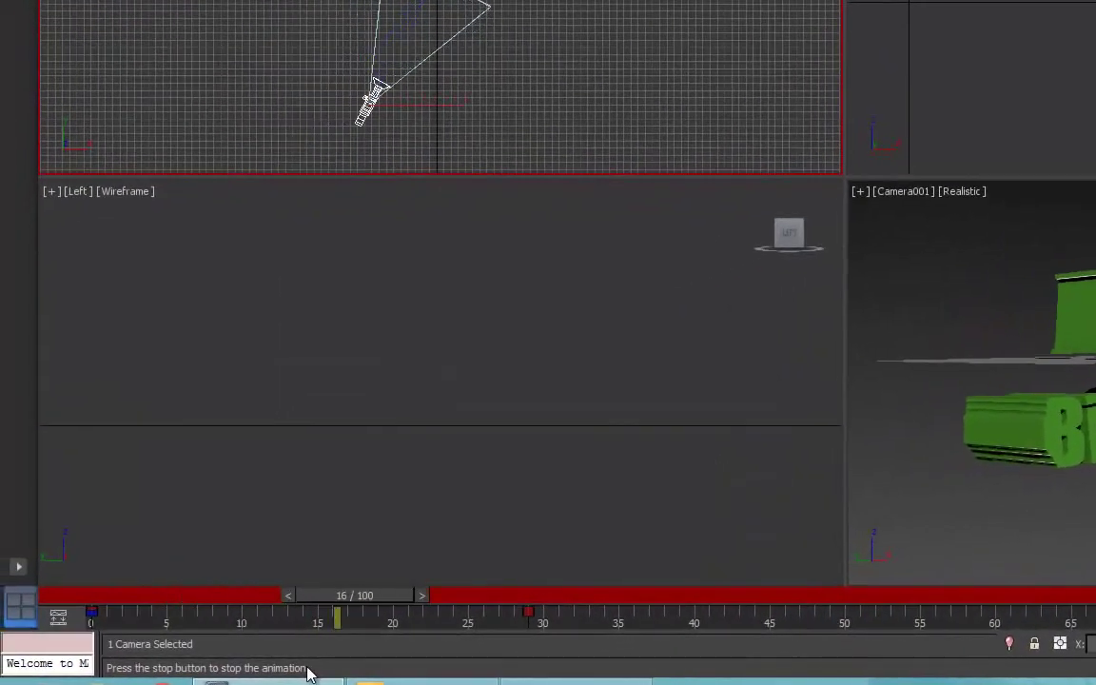
key(slash)
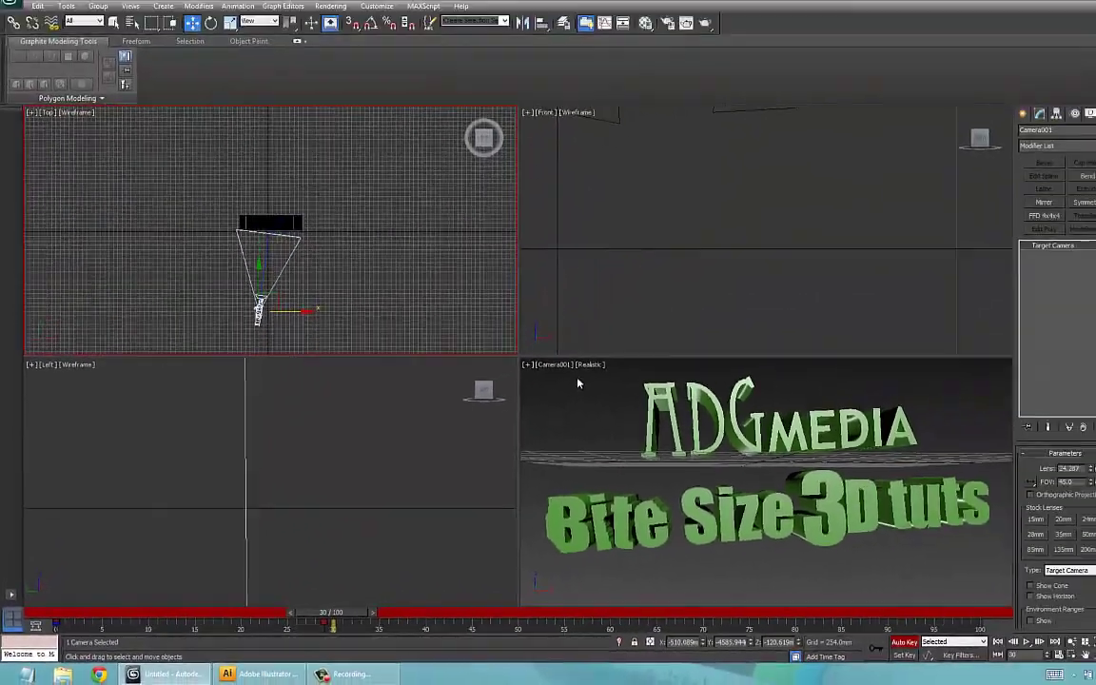
click(935, 243)
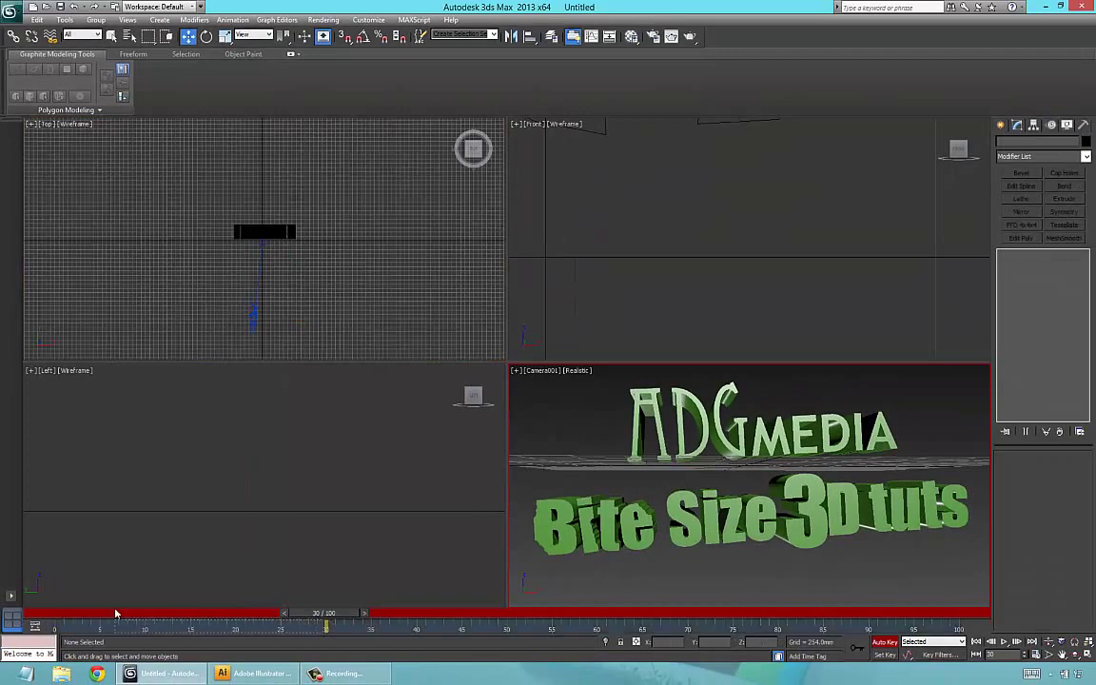
drag(331, 618, 39, 605)
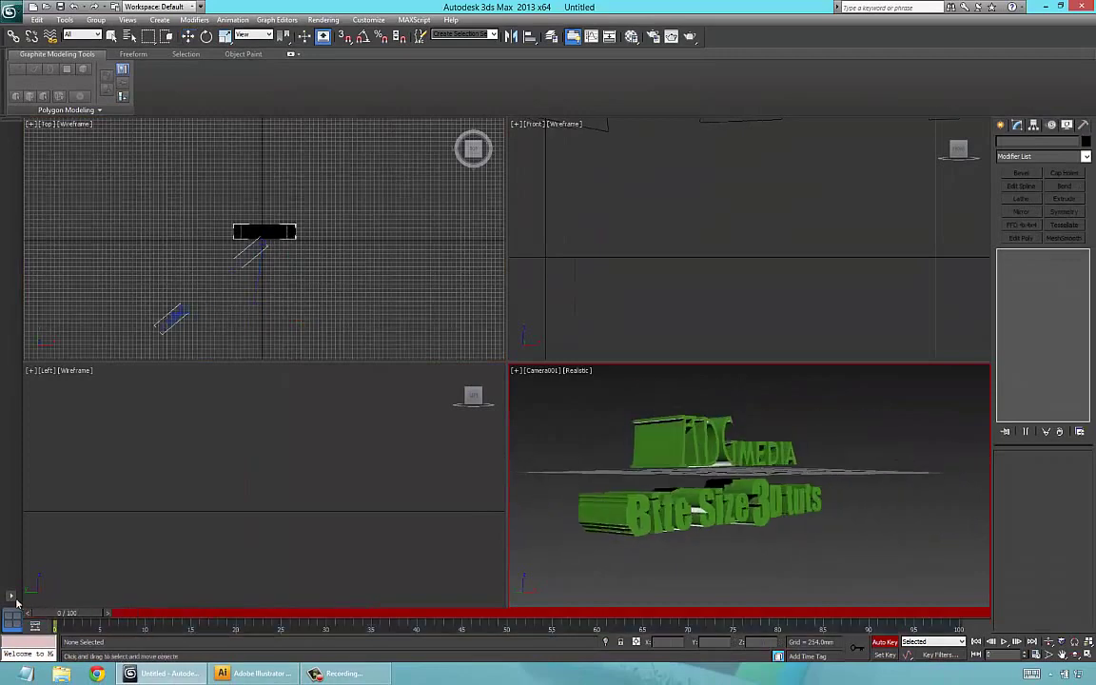
key(slash)
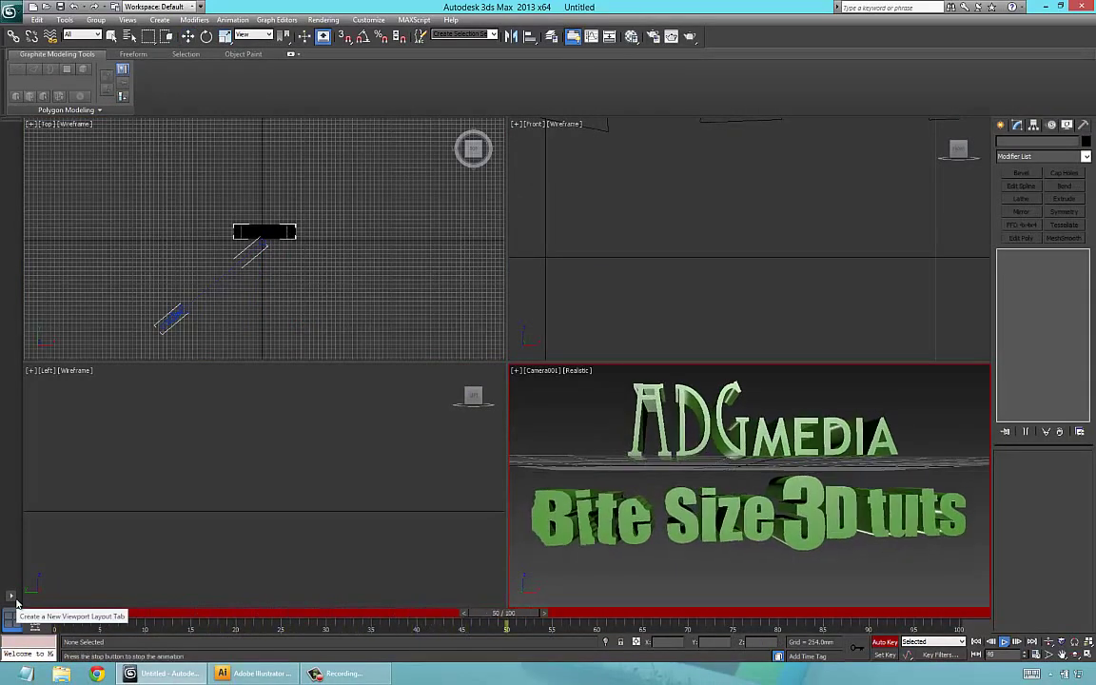
- Replay the camera sweep in the Camera001 view and turn off Auto Key
key(slash)
key(/)
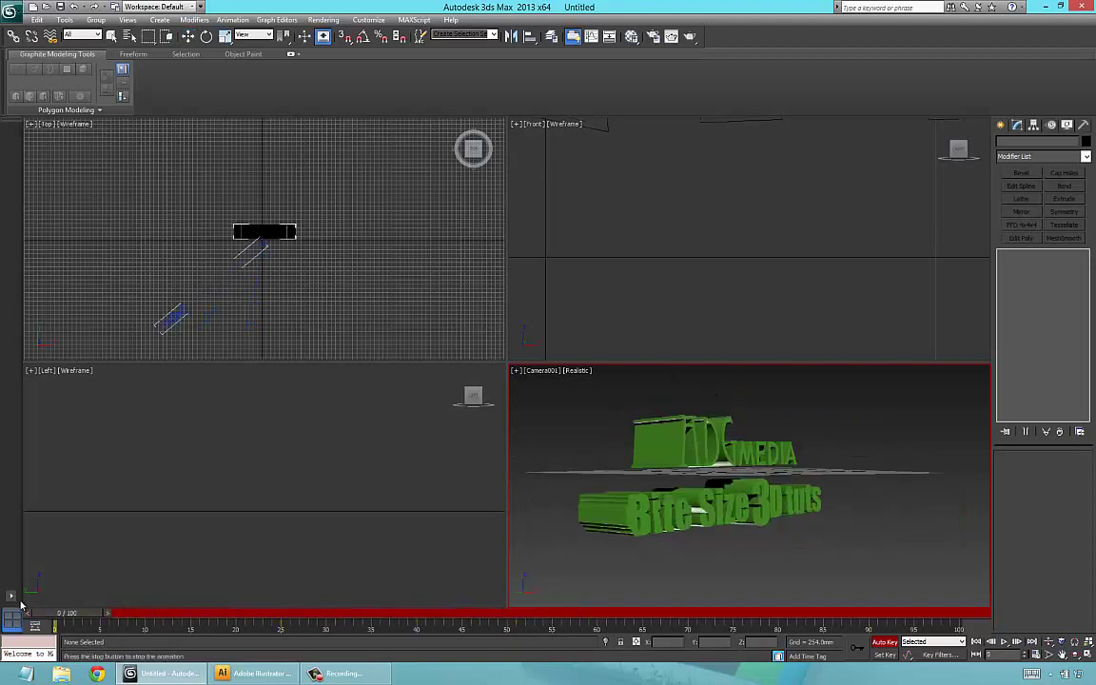
key(slash)
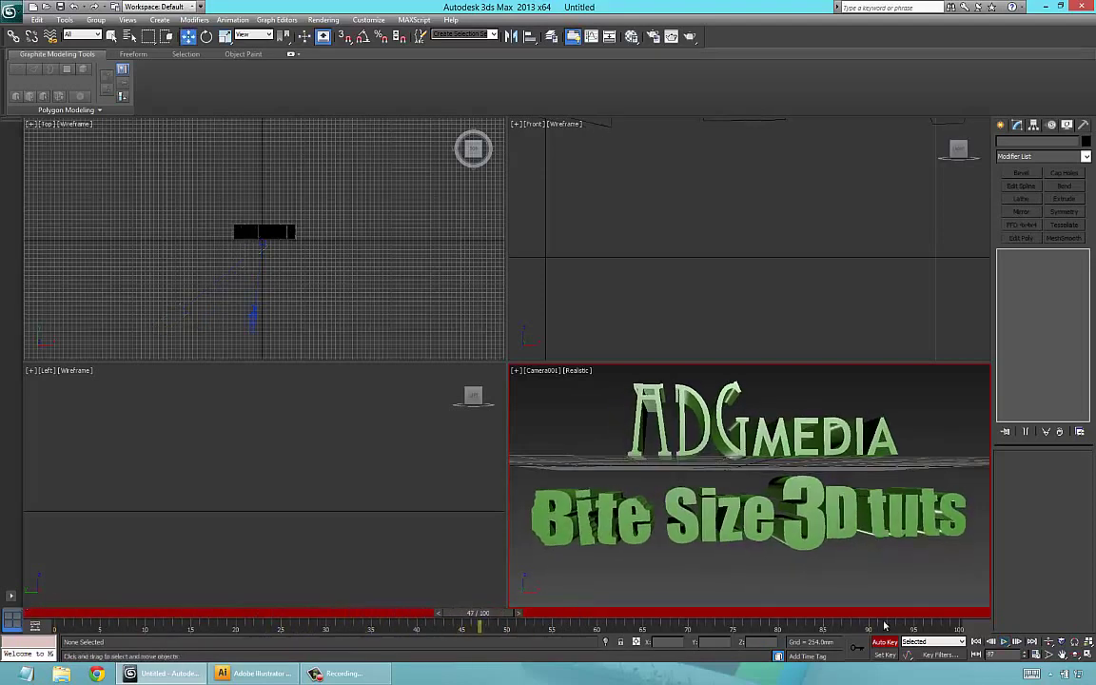
click(885, 643)
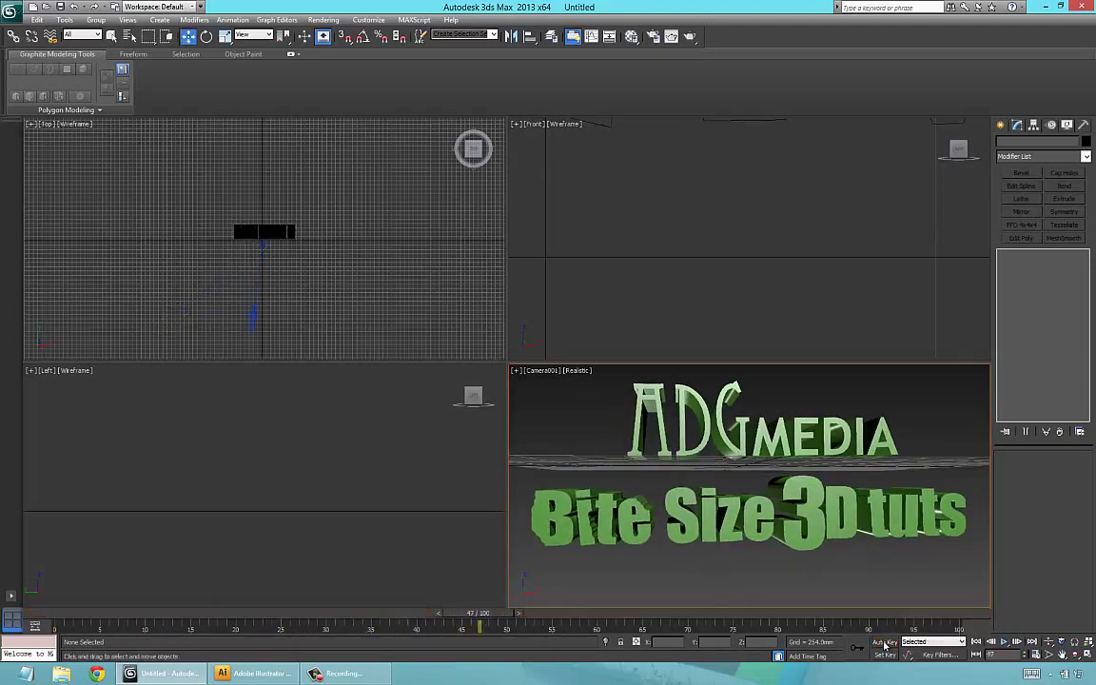
- Play the animation from frame 0 in the maximized Camera001 view to check the sweep, and return to frame 0
drag(493, 613, 76, 614)
key(alt+w)
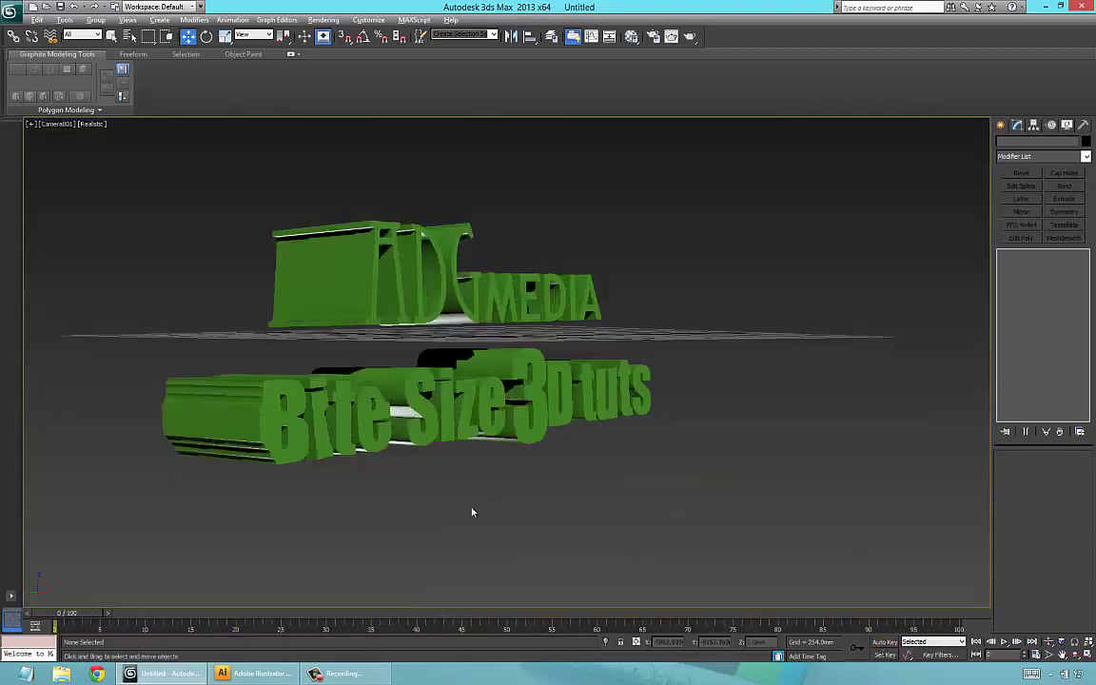
key(slash)
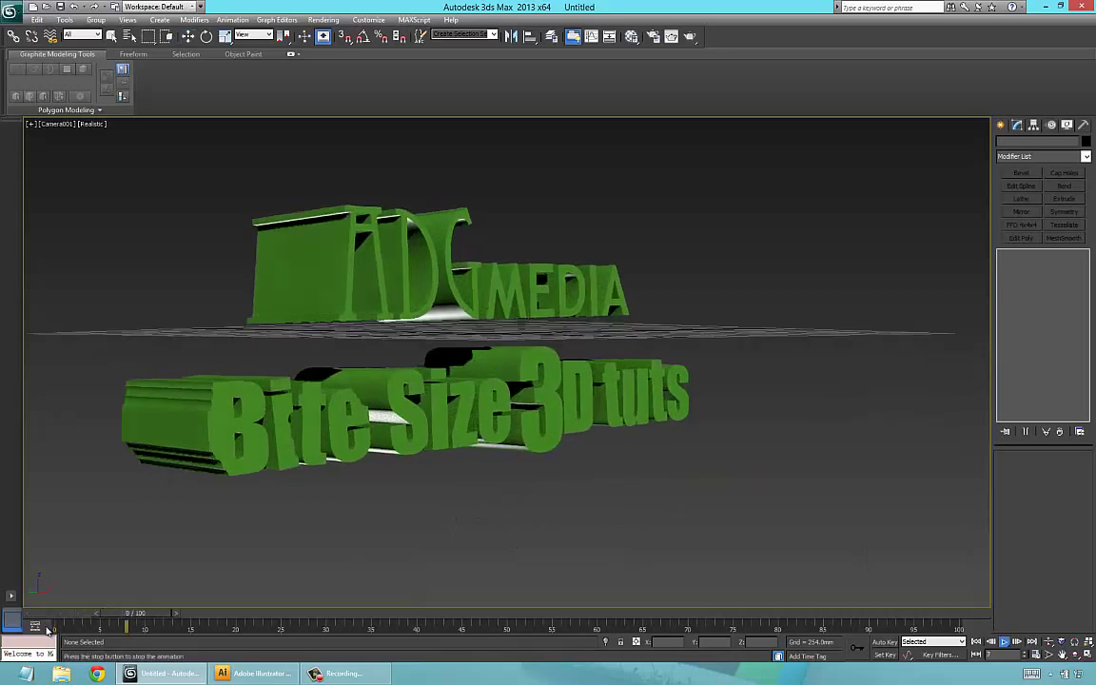
key(w)
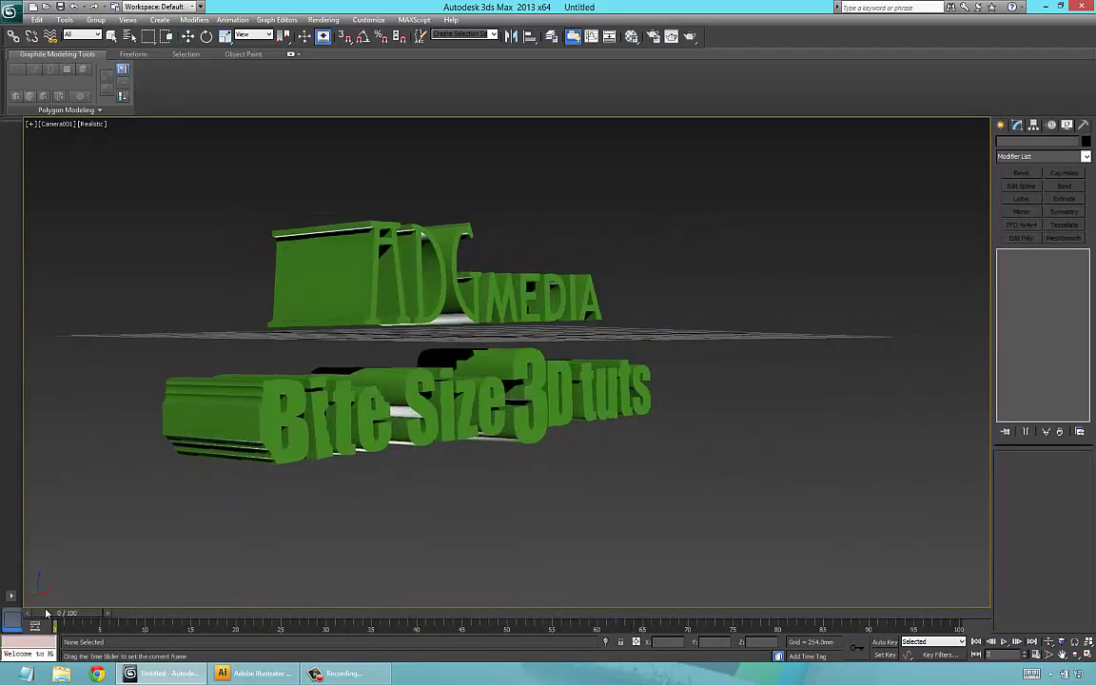
key(slash)
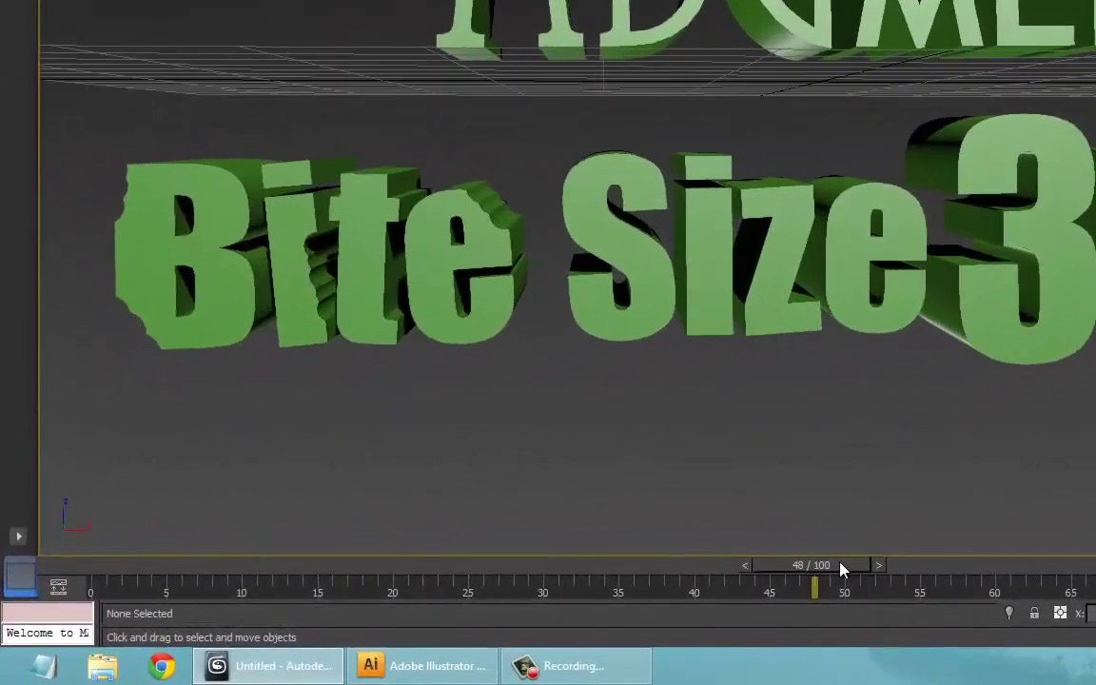
drag(569, 606, 74, 621)
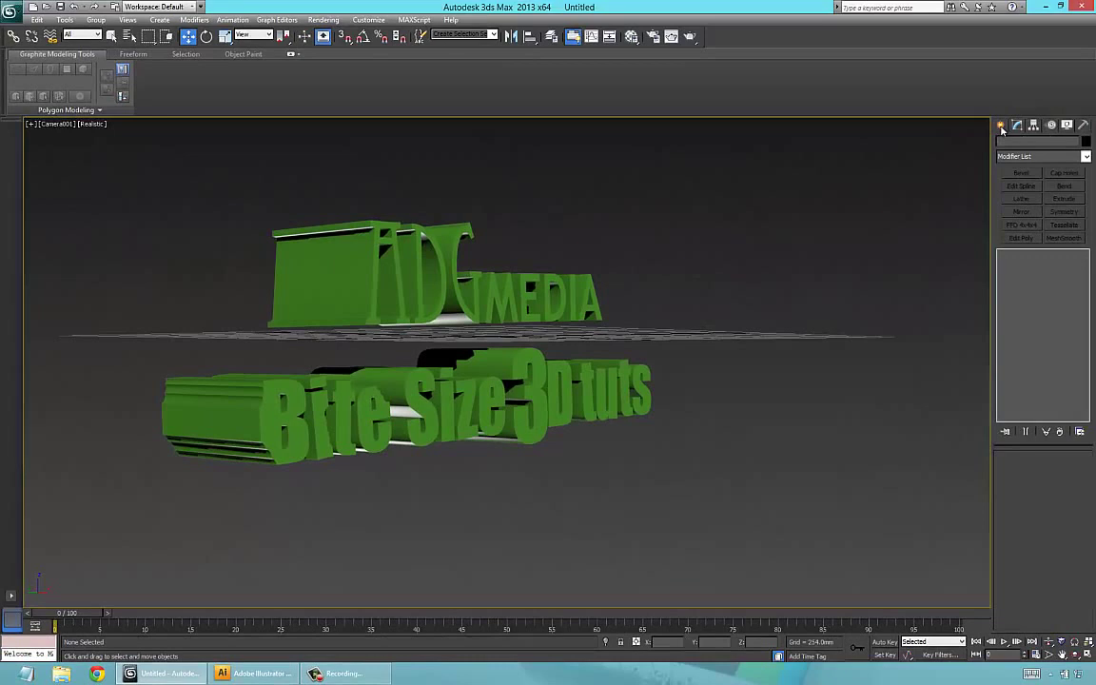
- Create a Standard Omni light on the lettering in the Top view, at about X 855 mm and Y 353 mm
click(1001, 127)
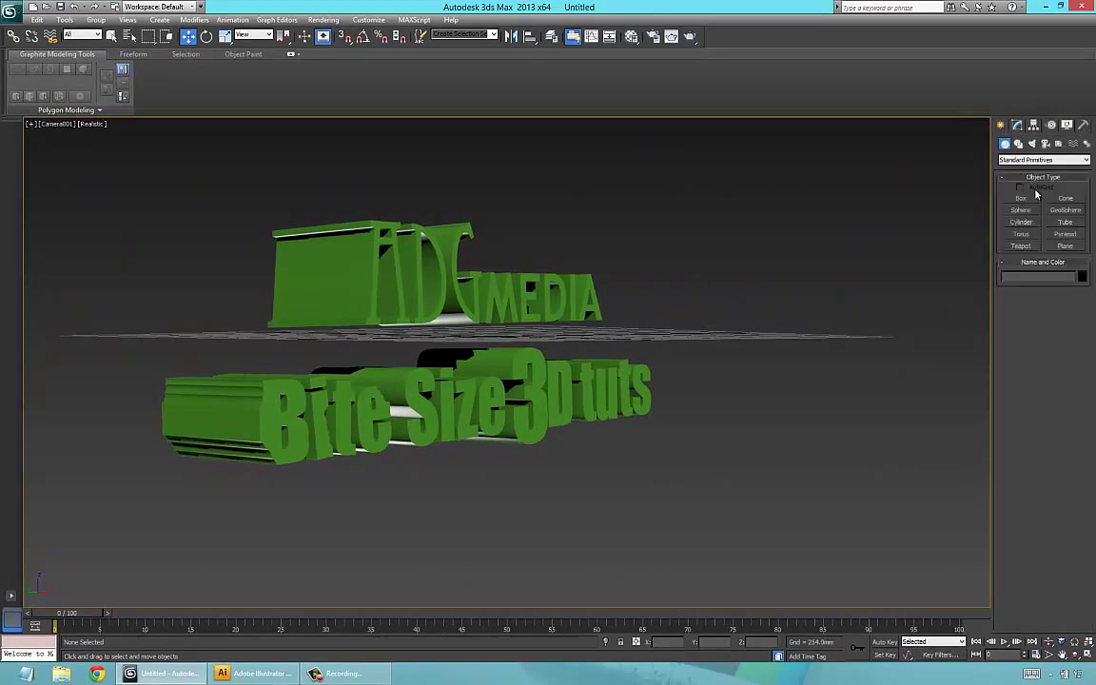
click(1032, 144)
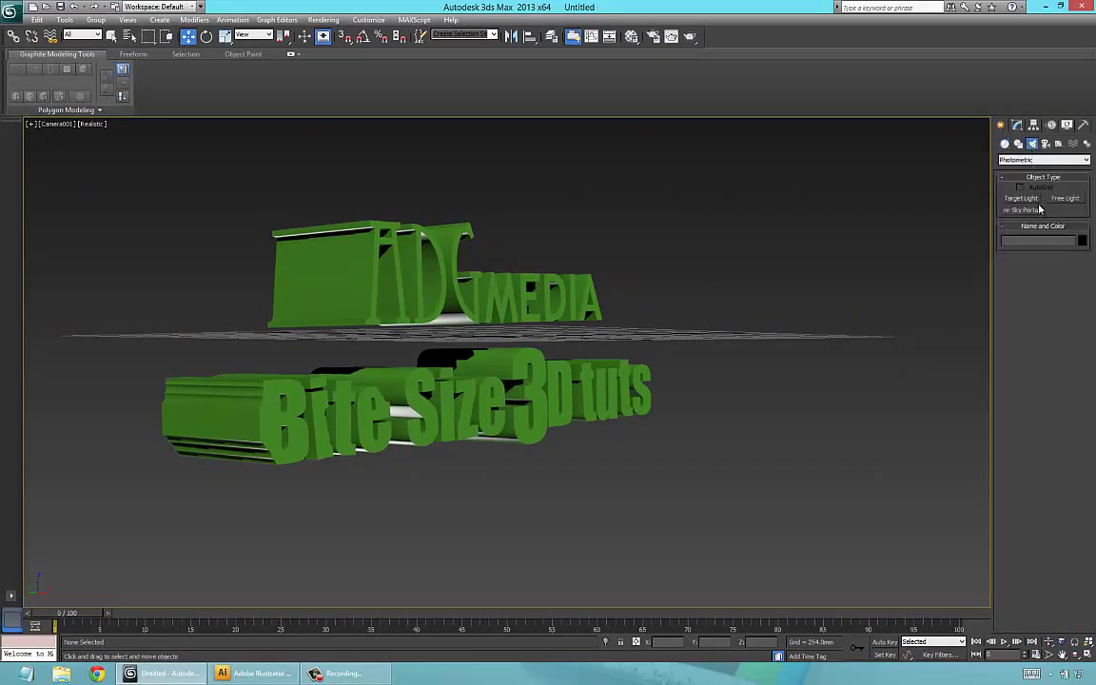
click(1023, 161)
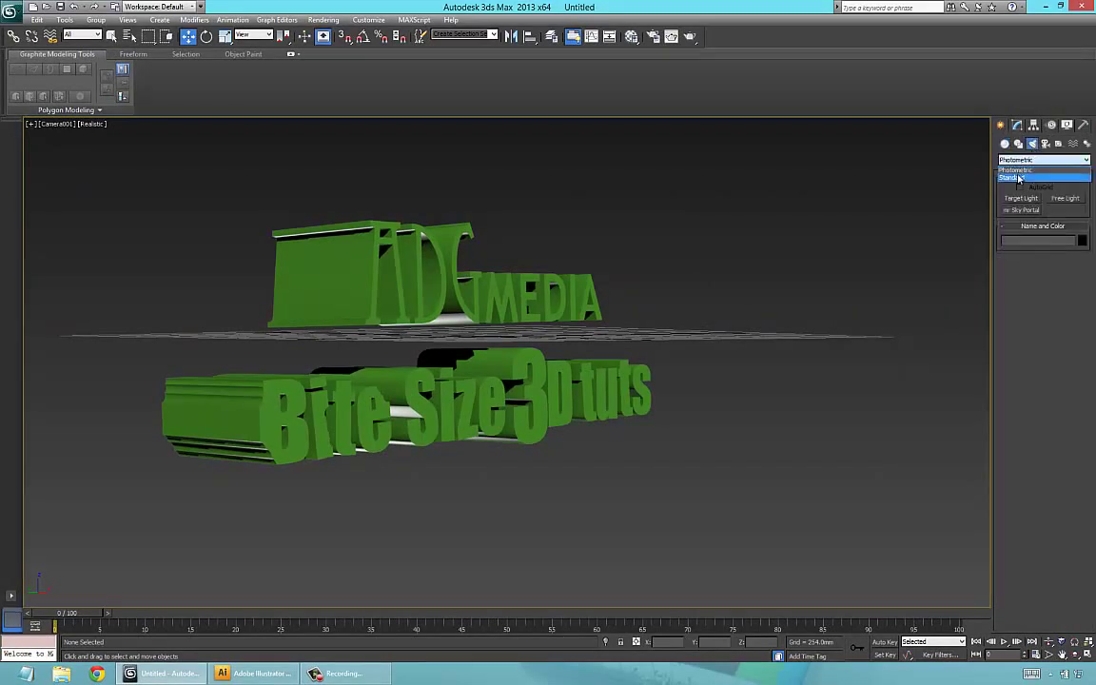
click(1018, 178)
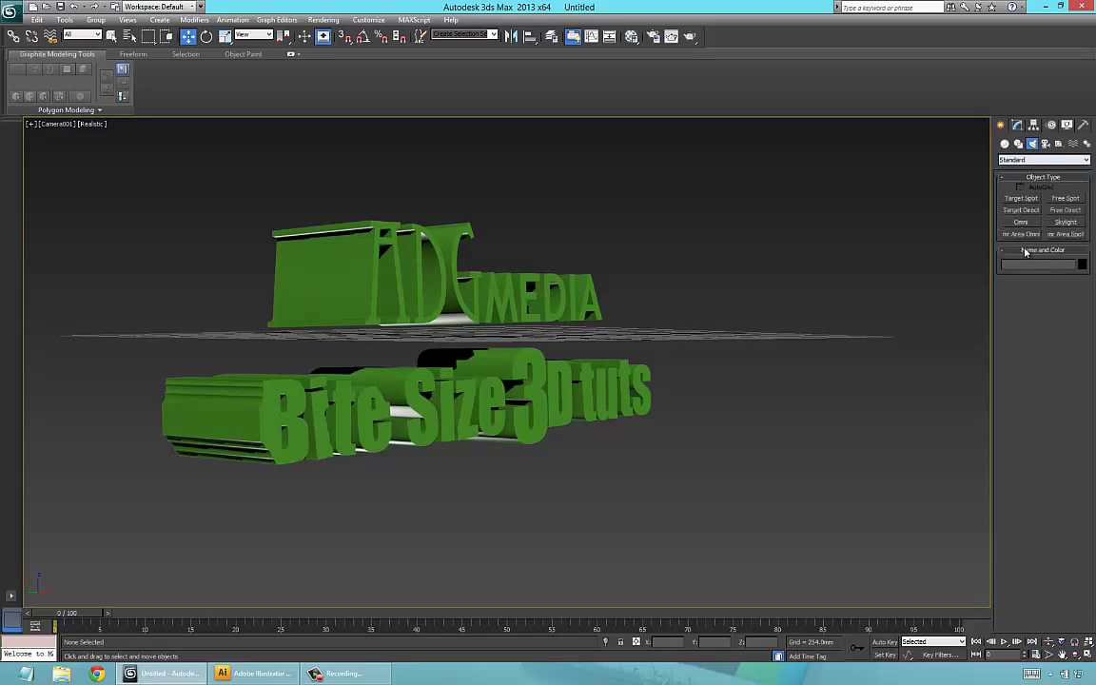
click(1020, 221)
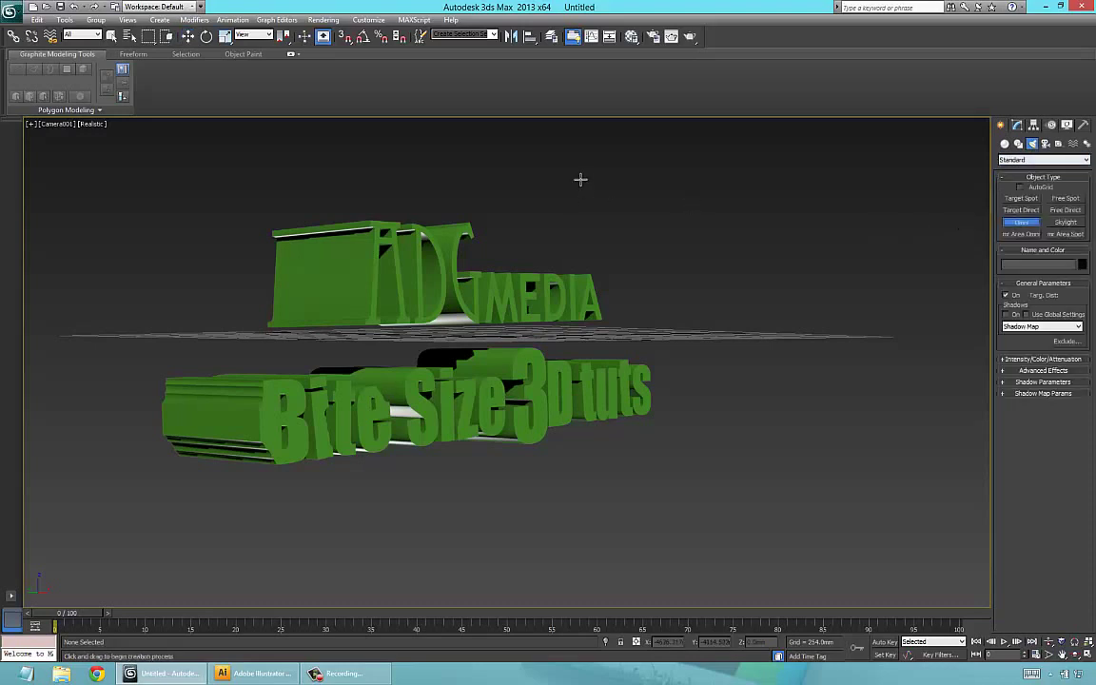
key(alt+w)
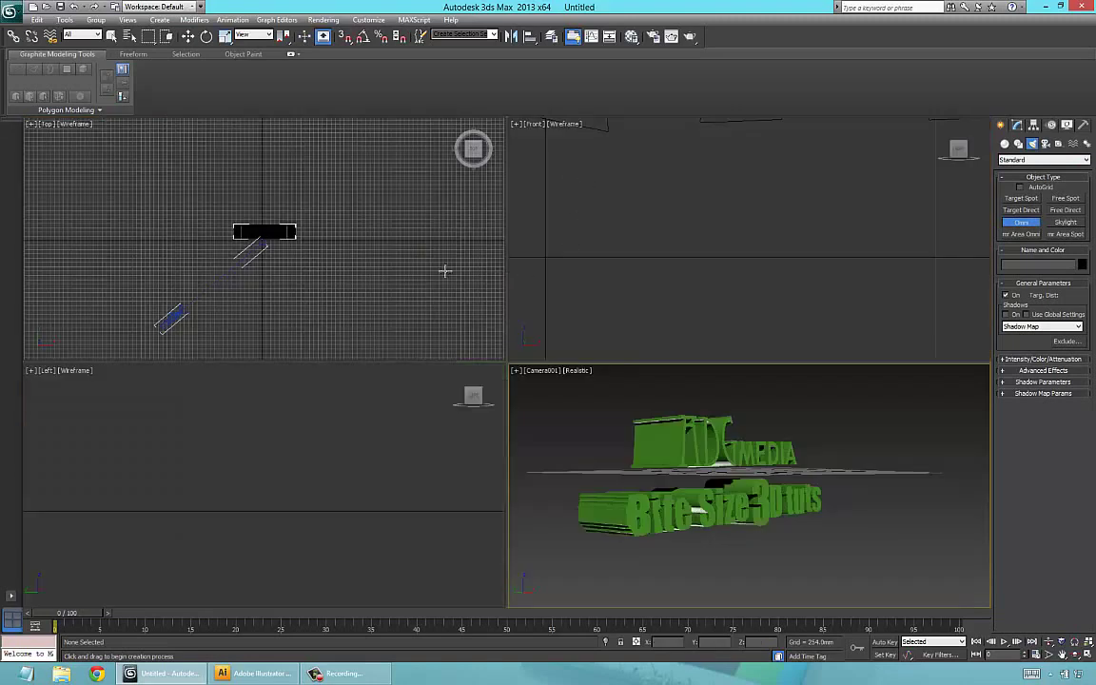
click(275, 233)
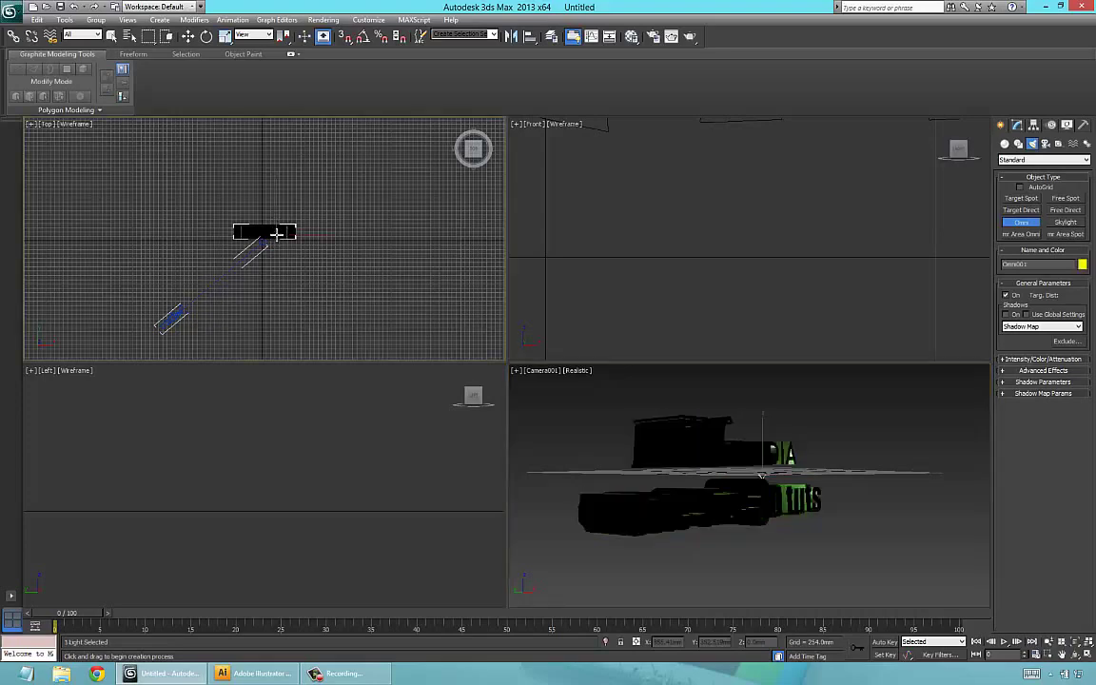
alt+middle_drag(301, 242, 300, 245)
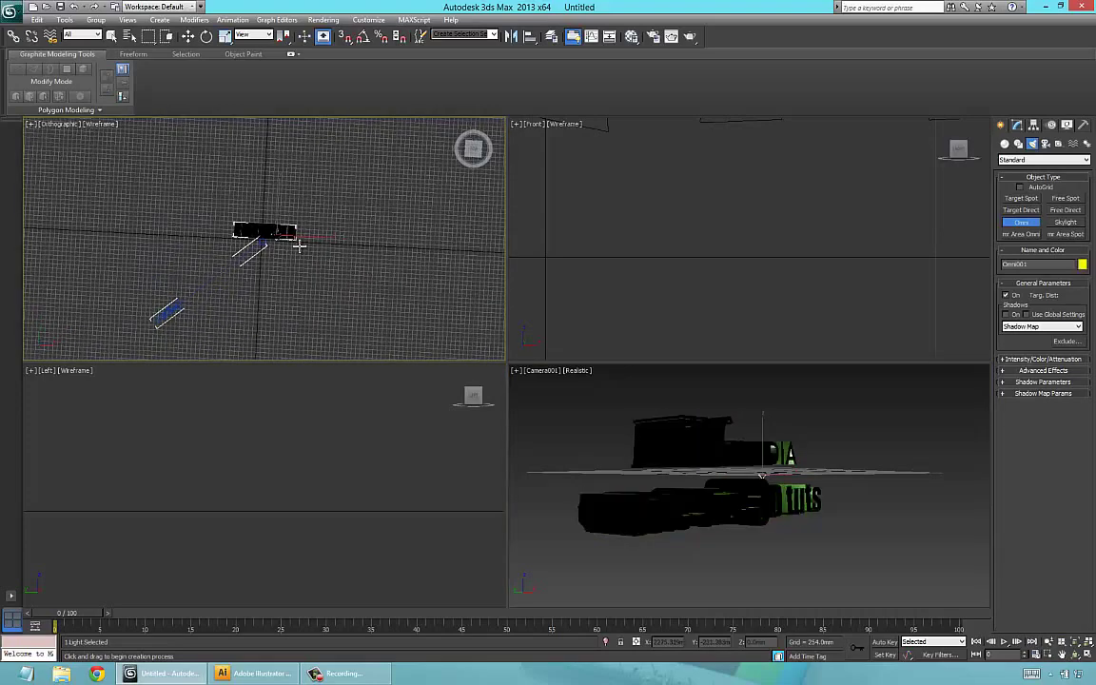
click(747, 246)
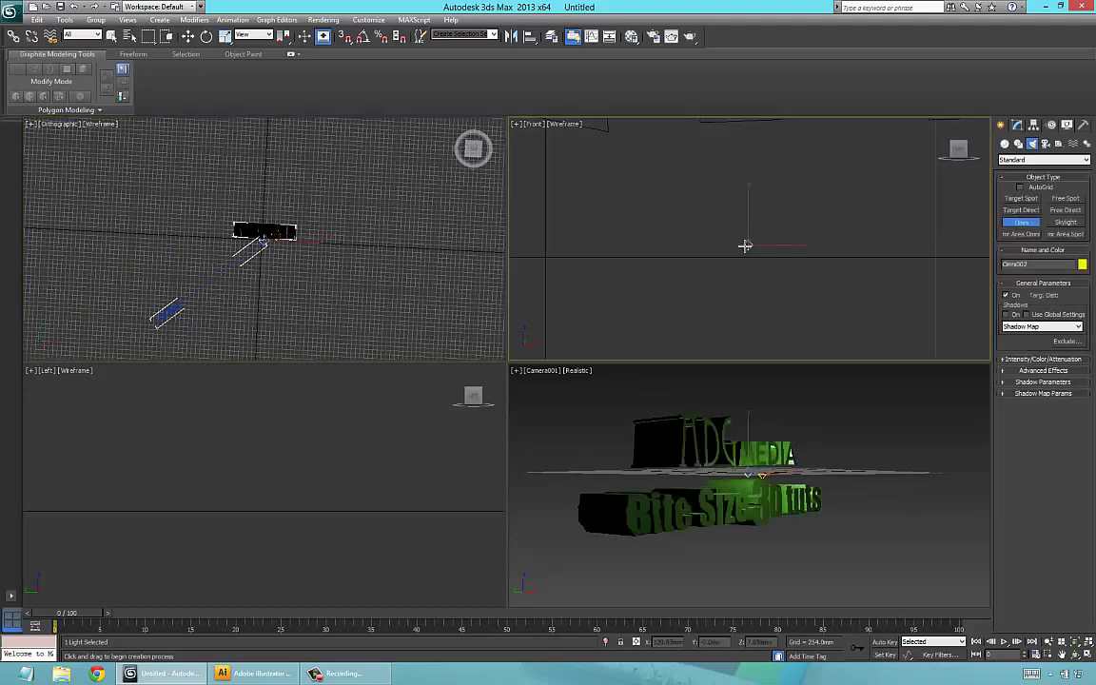
scroll(743, 246, up, 5)
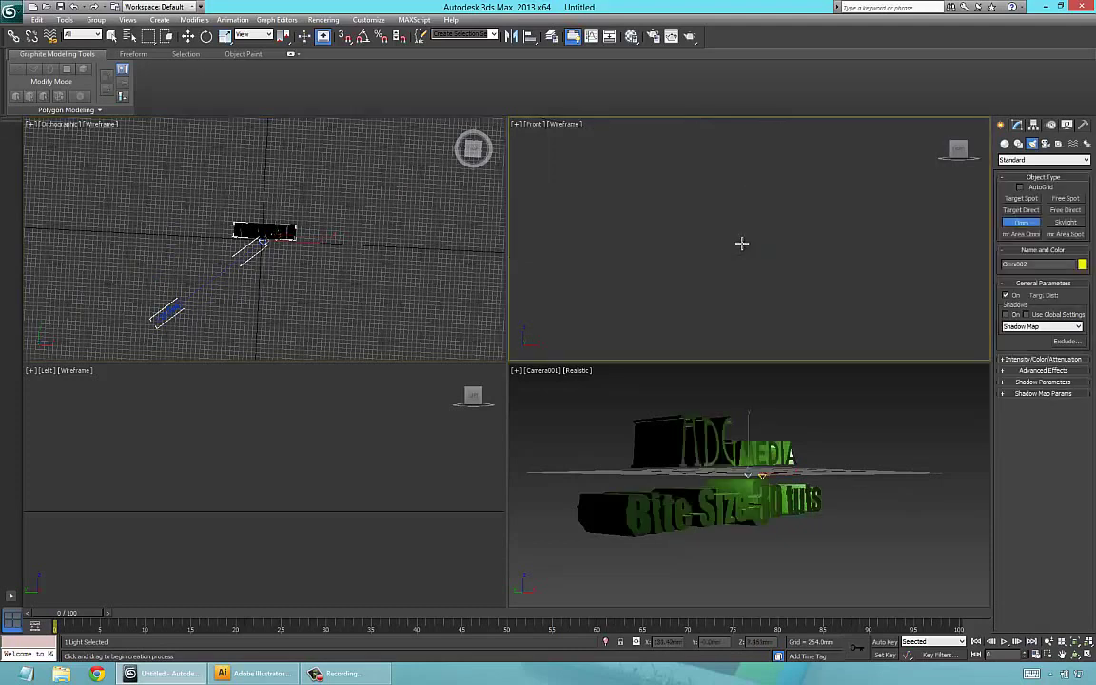
scroll(742, 241, down, 8)
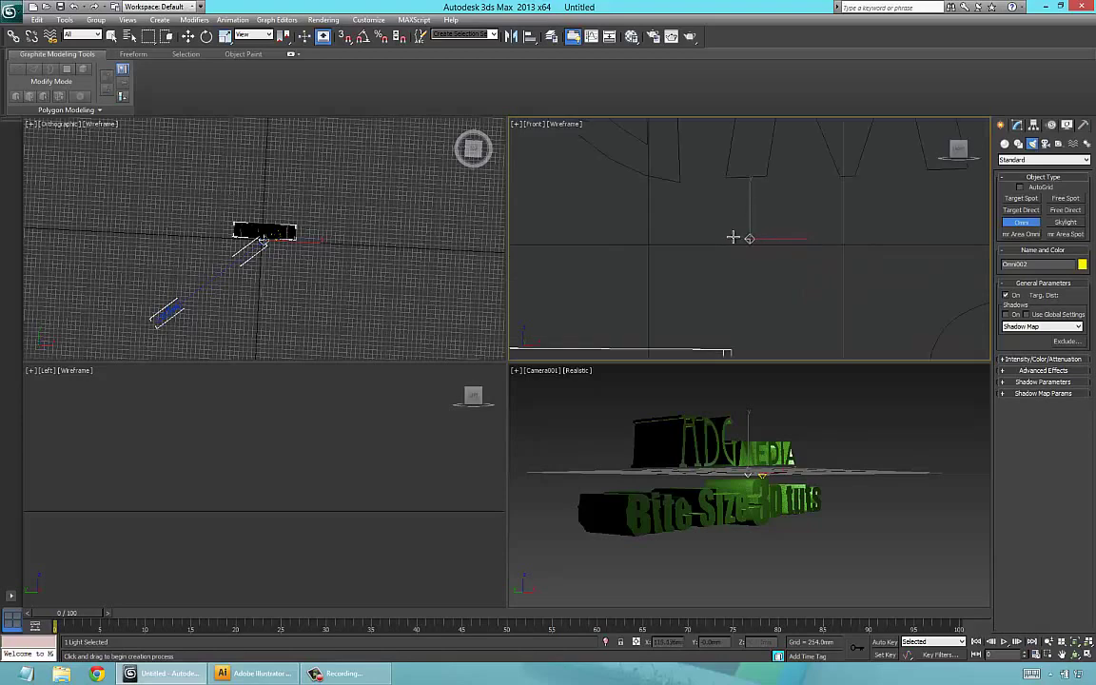
scroll(733, 237, down, 3)
scroll(730, 236, down, 2)
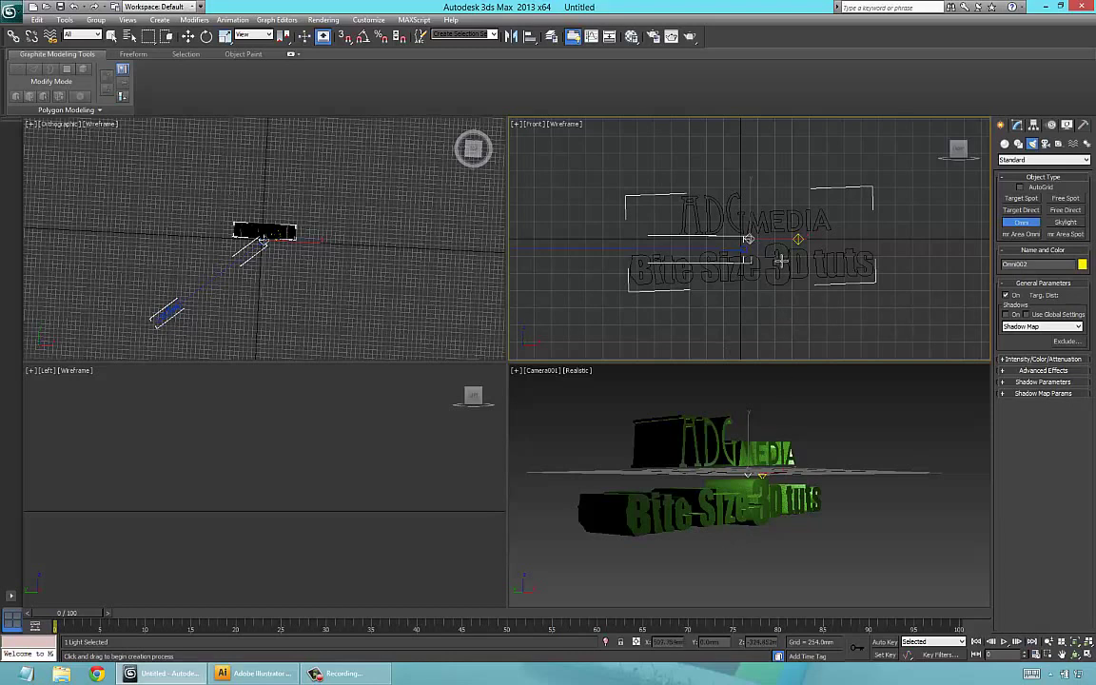
key(ctrl+z)
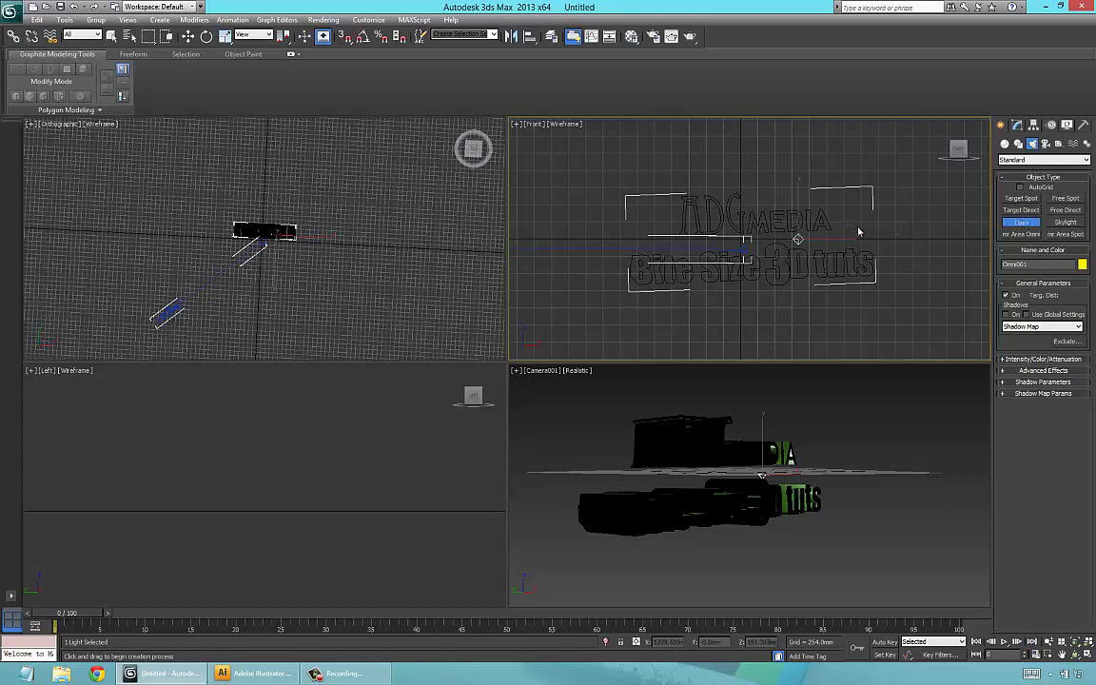
- Move the omni light past the "tuts" end of the lettering to about X 2212 mm and turn on Auto Key
key(w)
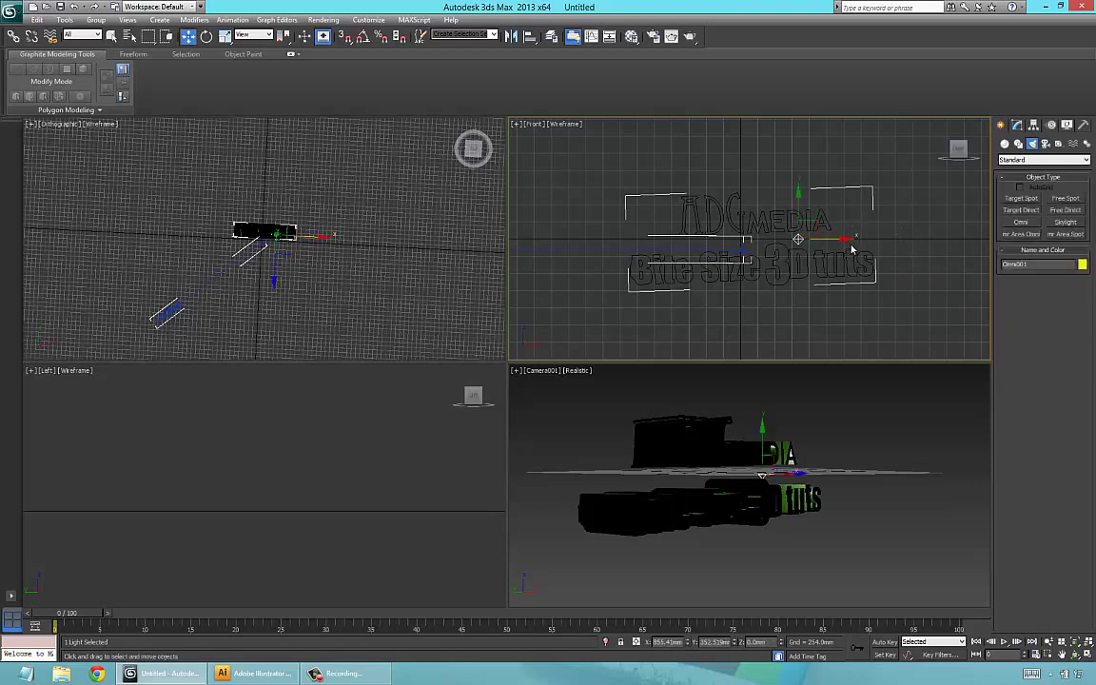
drag(843, 239, 935, 258)
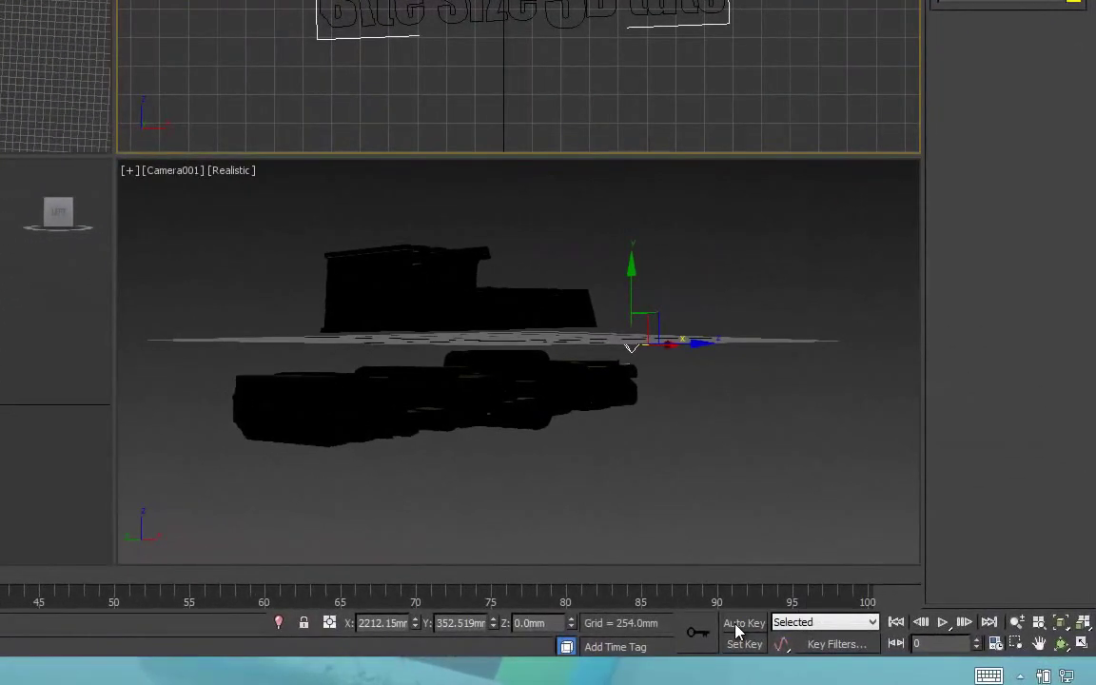
click(740, 623)
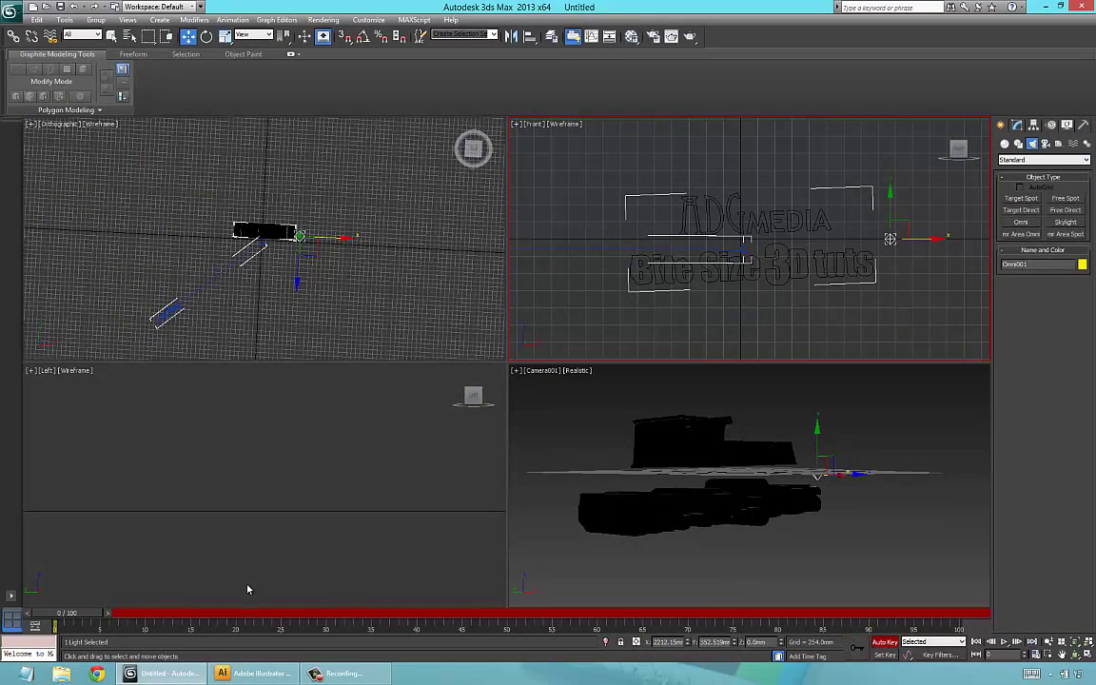
- At frame 10, move the omni light along X past the opposite end of the lettering, to about X -1812 mm
drag(79, 617, 168, 617)
click(187, 36)
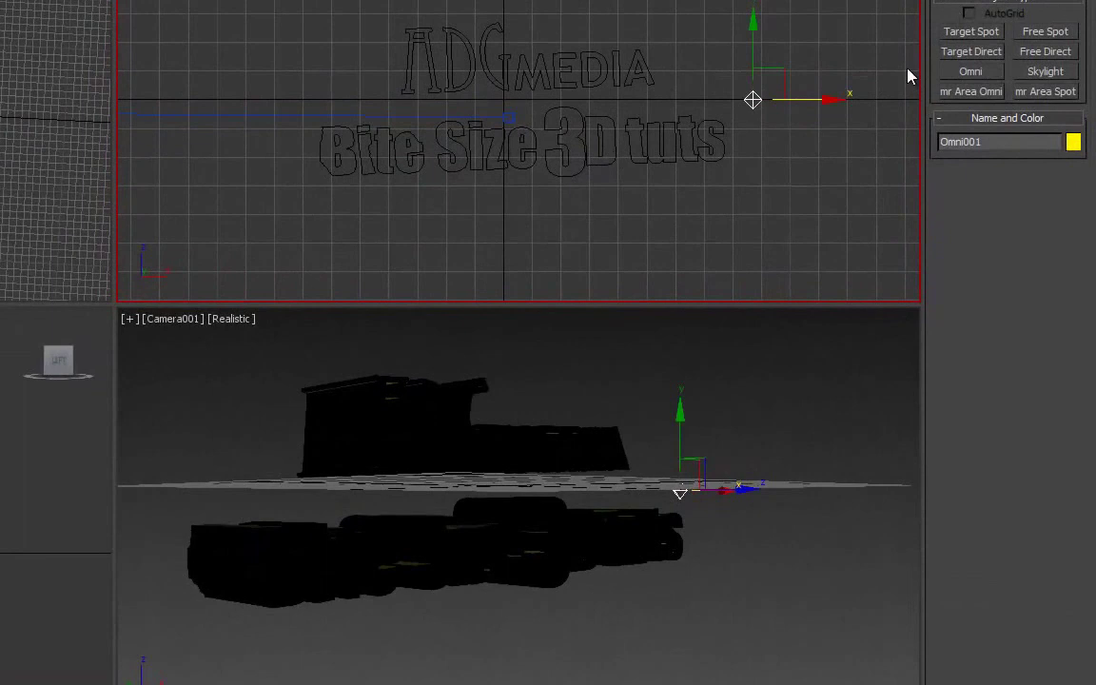
click(815, 104)
click(754, 95)
drag(831, 102, 379, 122)
drag(299, 99, 395, 102)
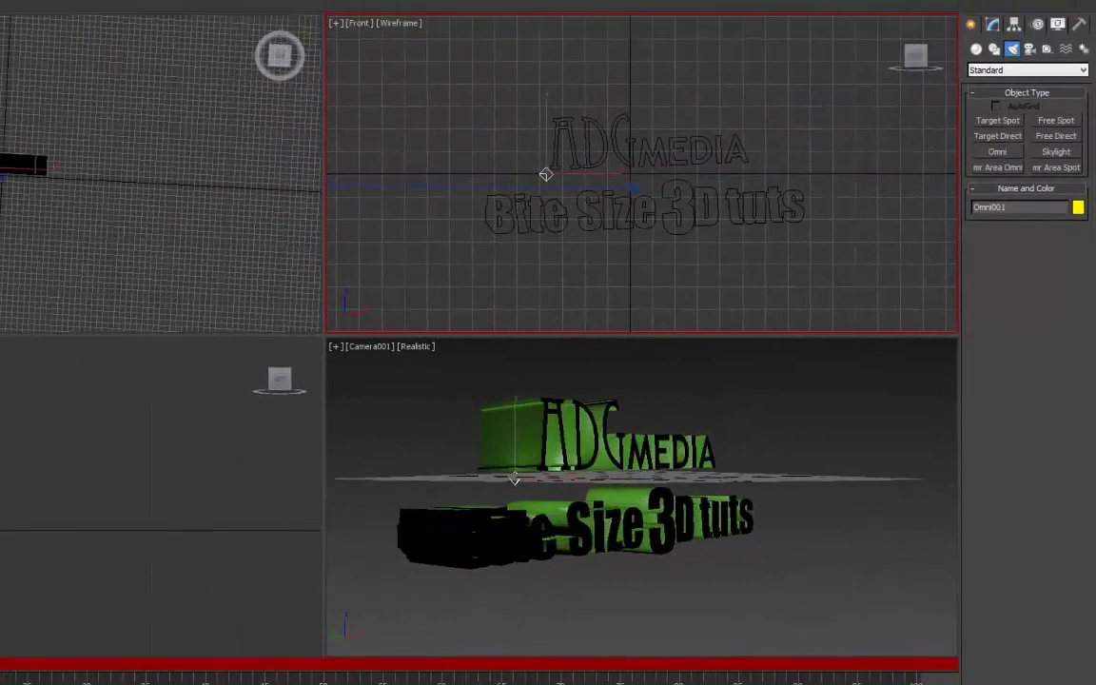
- Scrub and play the animation to check the moving light, and turn off Auto Key
drag(136, 617, 292, 616)
drag(297, 618, 357, 620)
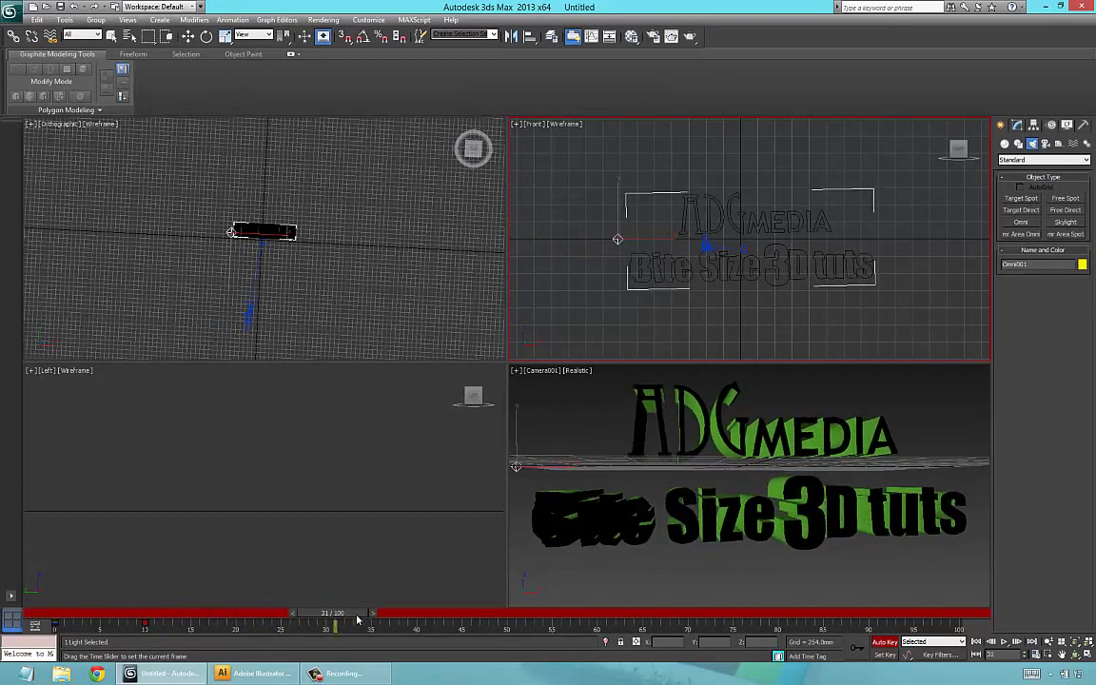
key(slash)
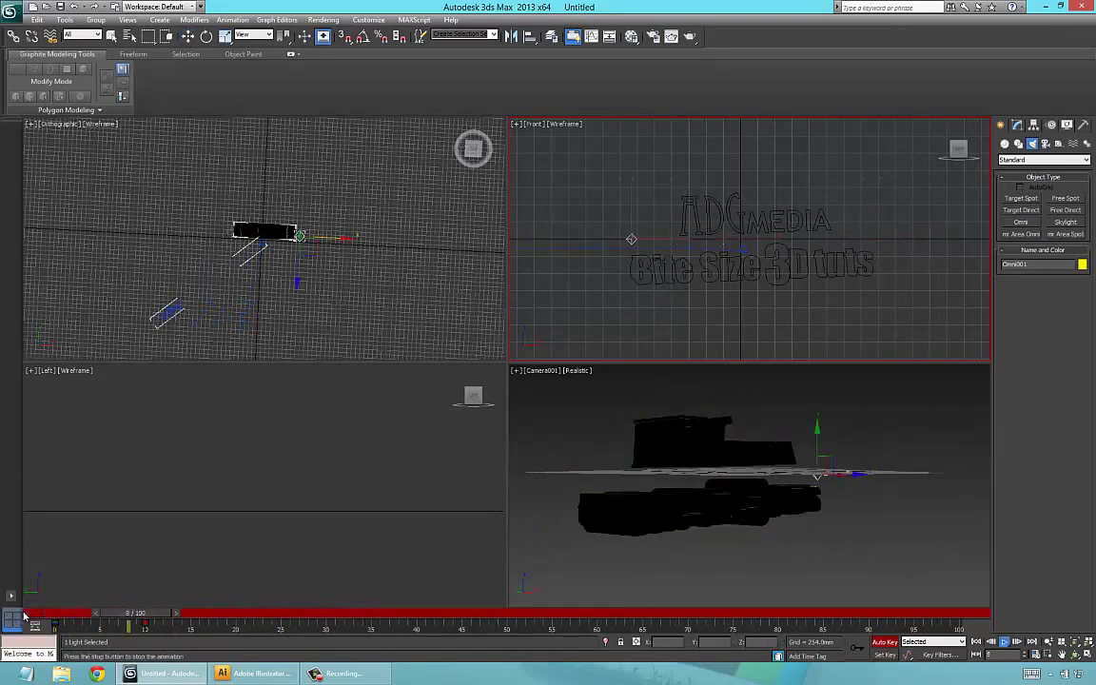
key(slash)
mouse_move(298, 615)
mouse_down()
mouse_move(70, 618)
mouse_move(284, 627)
mouse_up()
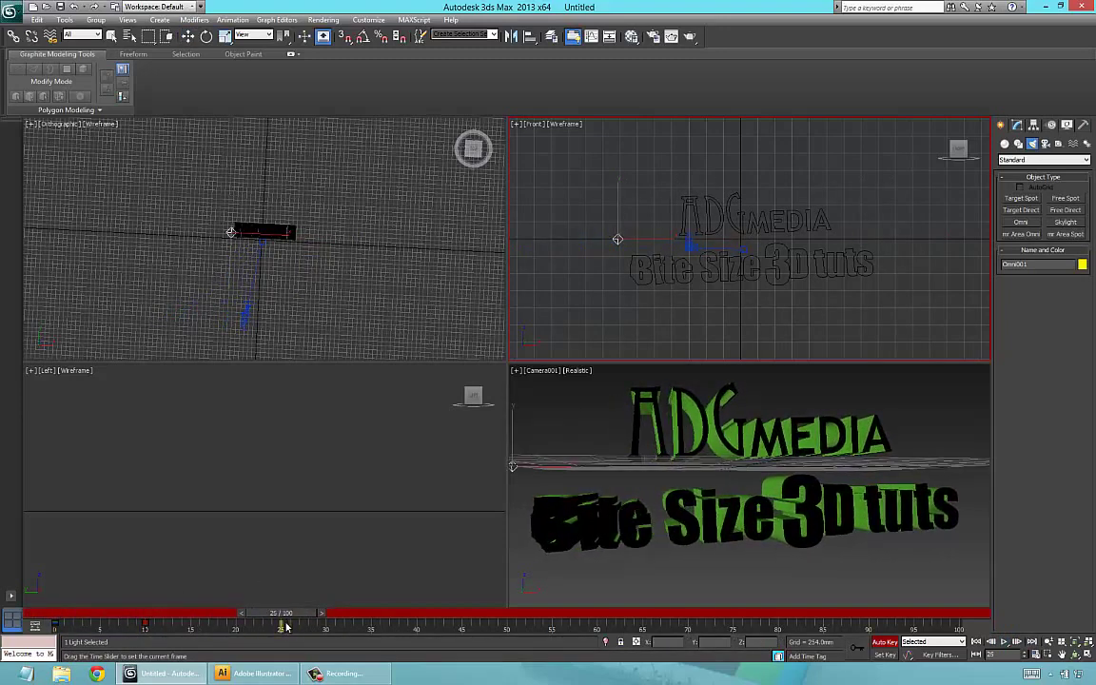
key(w)
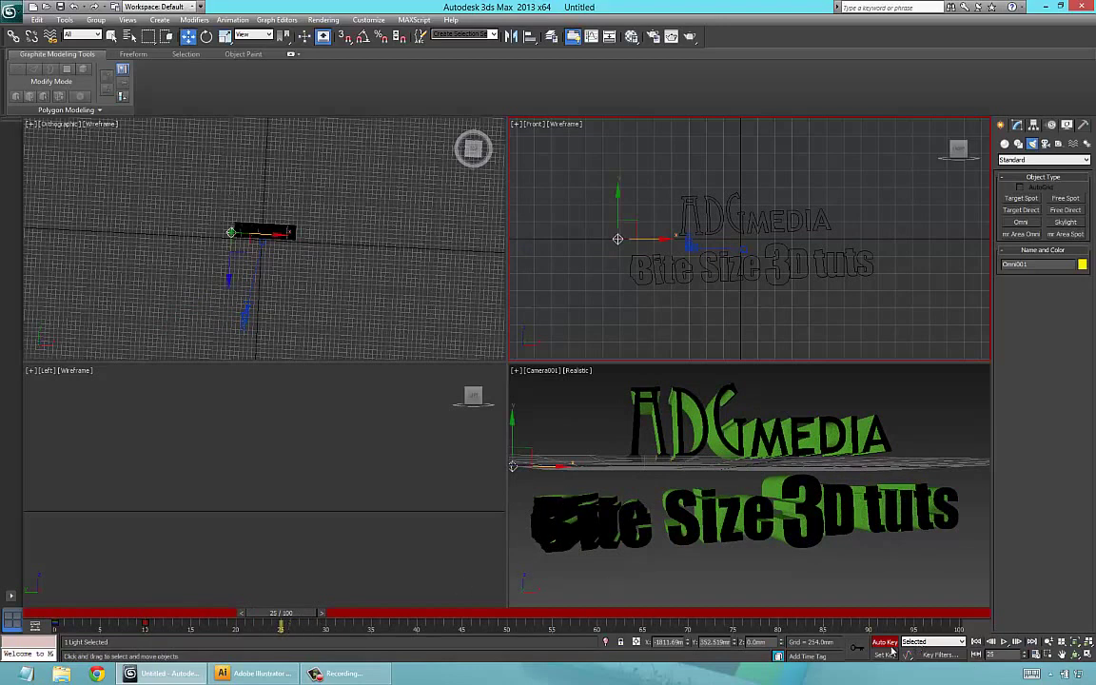
key(n)
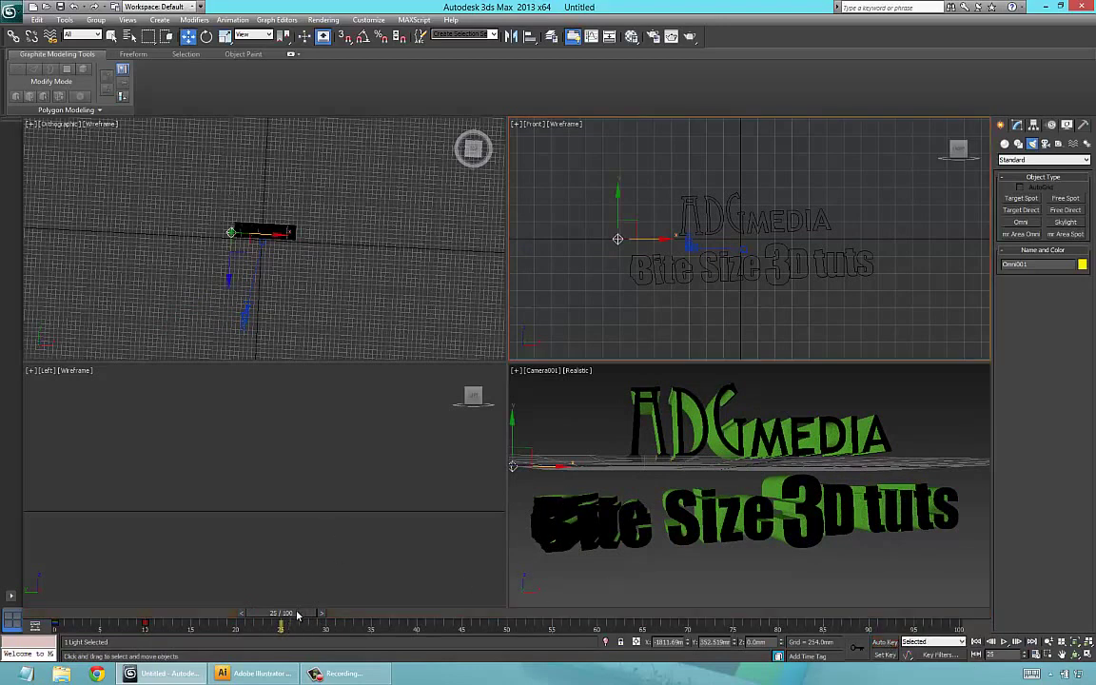
- At frame 24, clone the omni light as one Copy, moved along X to about 855 mm
key(comma)
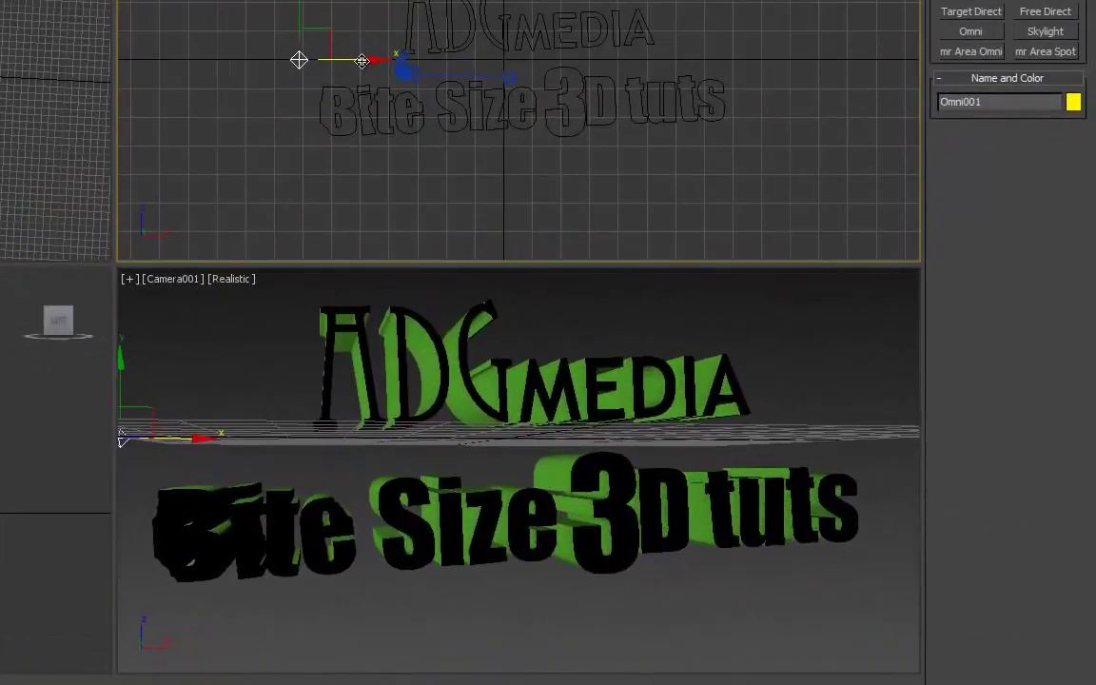
shift+drag(656, 240, 834, 255)
drag(587, 441, 647, 441)
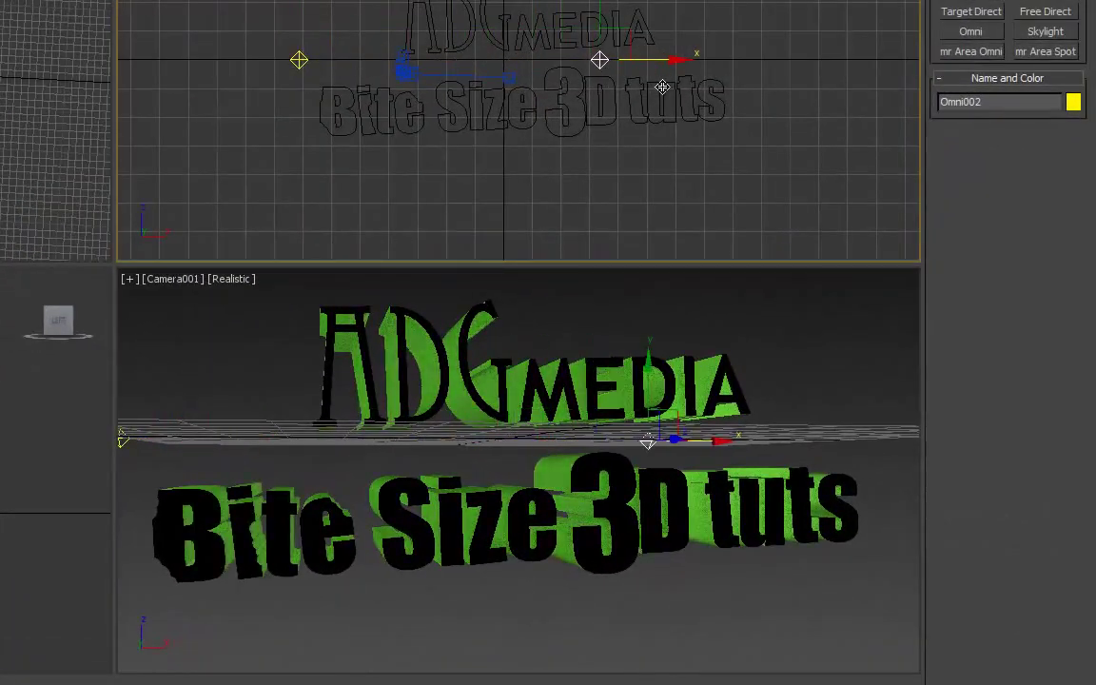
shift+drag(662, 87, 662, 87)
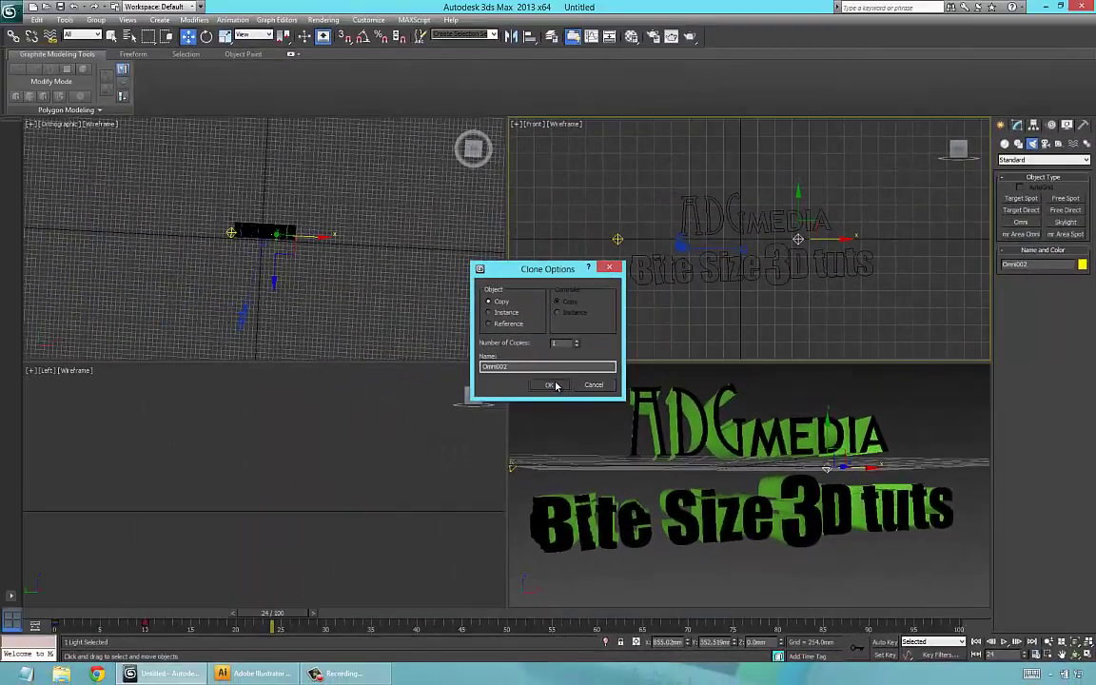
click(554, 385)
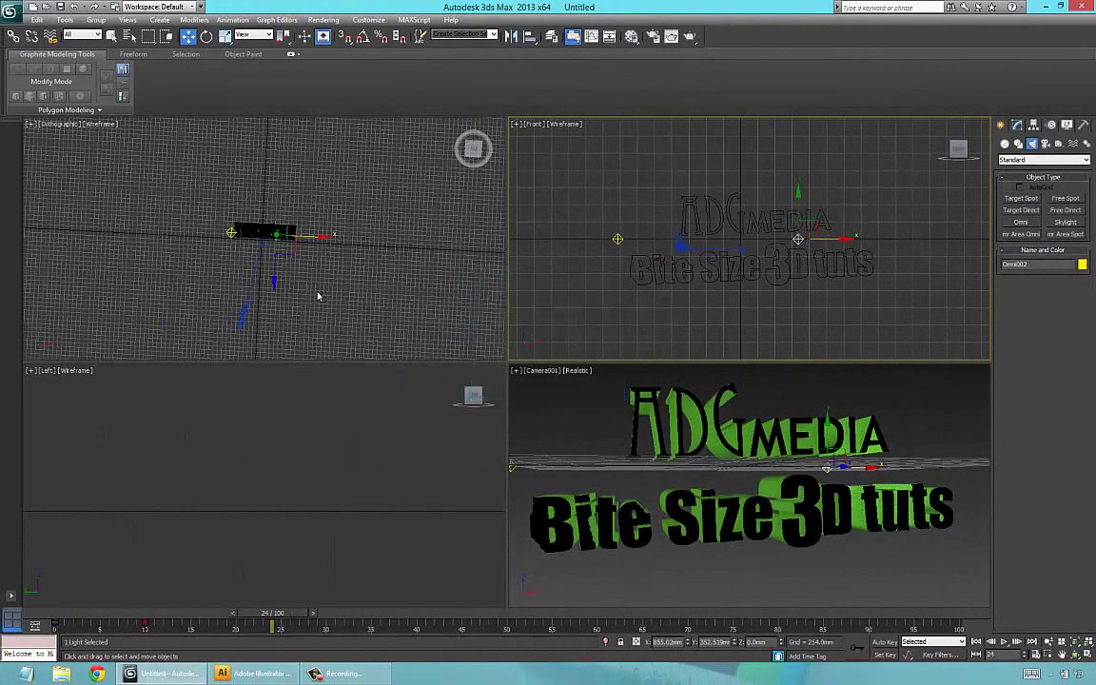
- Switch the orthographic view to Top and move the copied omni light along Y into the lettering's depth, to about Y 725 mm
click(124, 260)
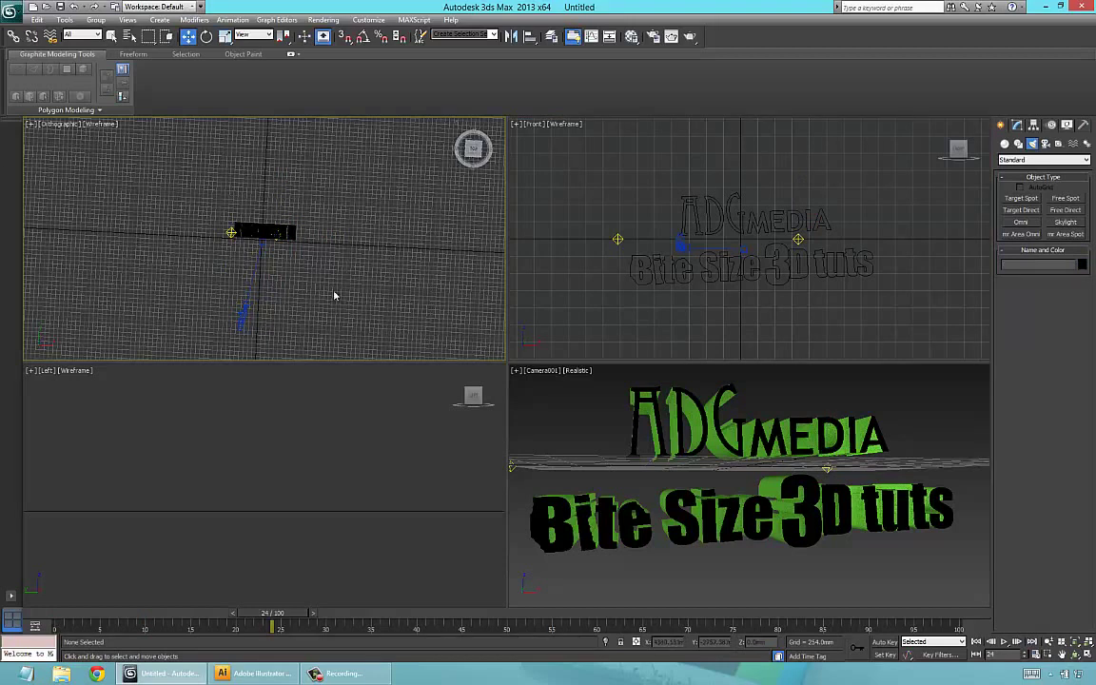
key(t)
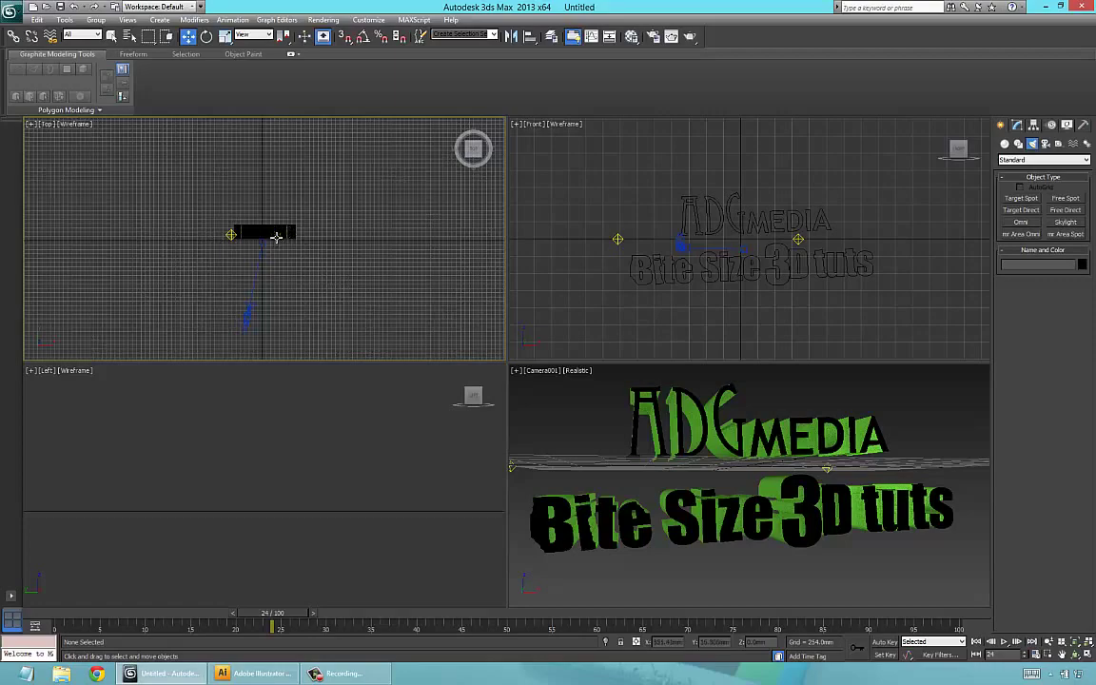
click(275, 233)
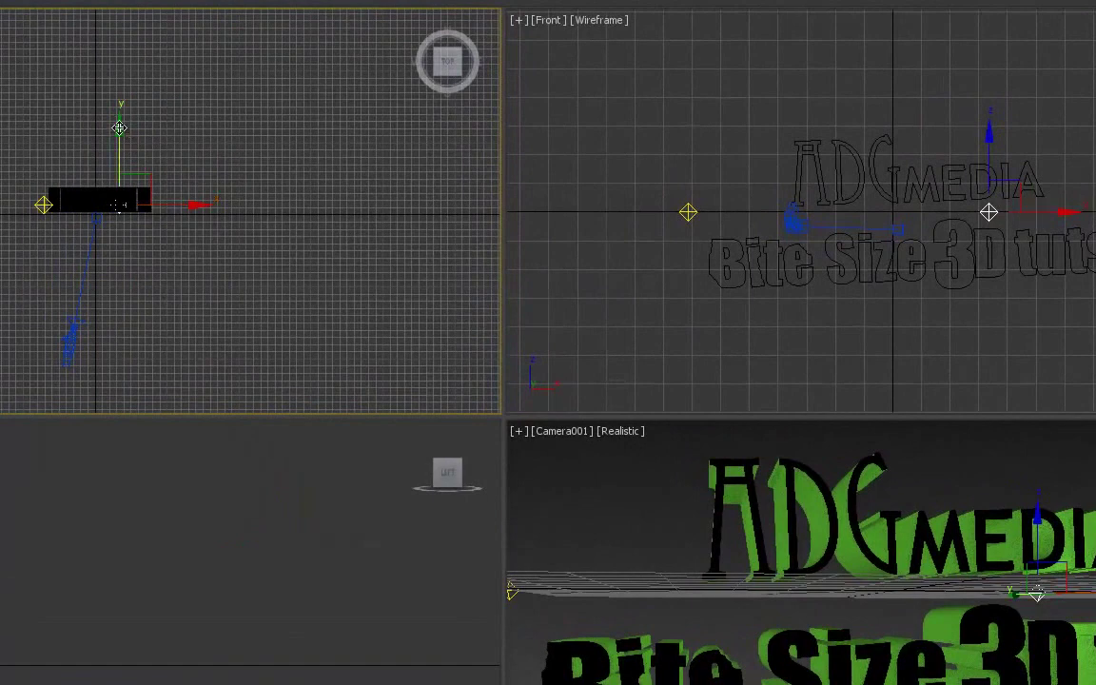
mouse_move(119, 129)
mouse_down()
mouse_move(124, 169)
mouse_move(125, 117)
mouse_move(131, 145)
mouse_up()
key(ctrl+z)
drag(119, 132, 121, 158)
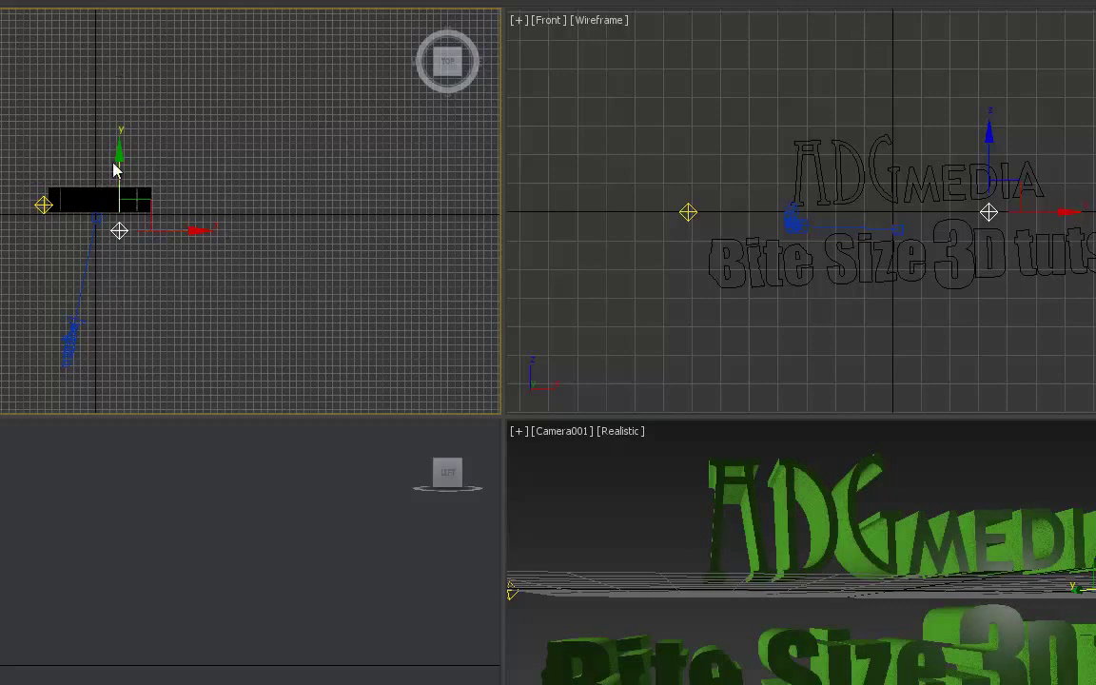
drag(120, 154, 122, 121)
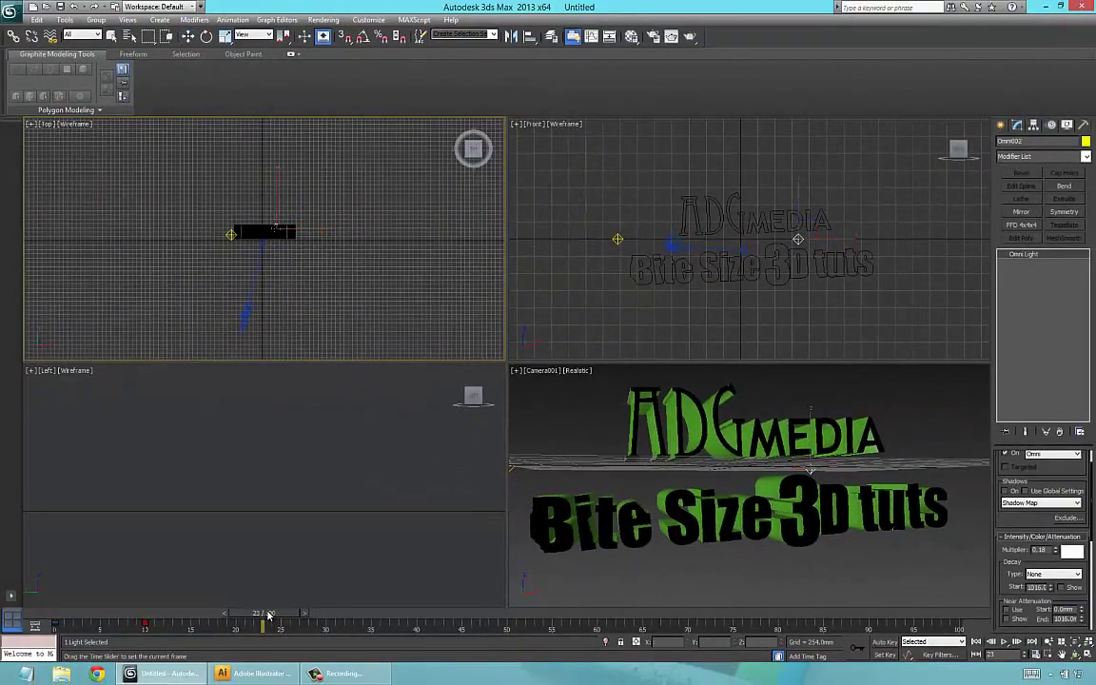
- Turn on Auto Key and, at frame 21, move the copied omni light along Y in front of the lettering, to about Y -887 mm
drag(268, 616, 64, 617)
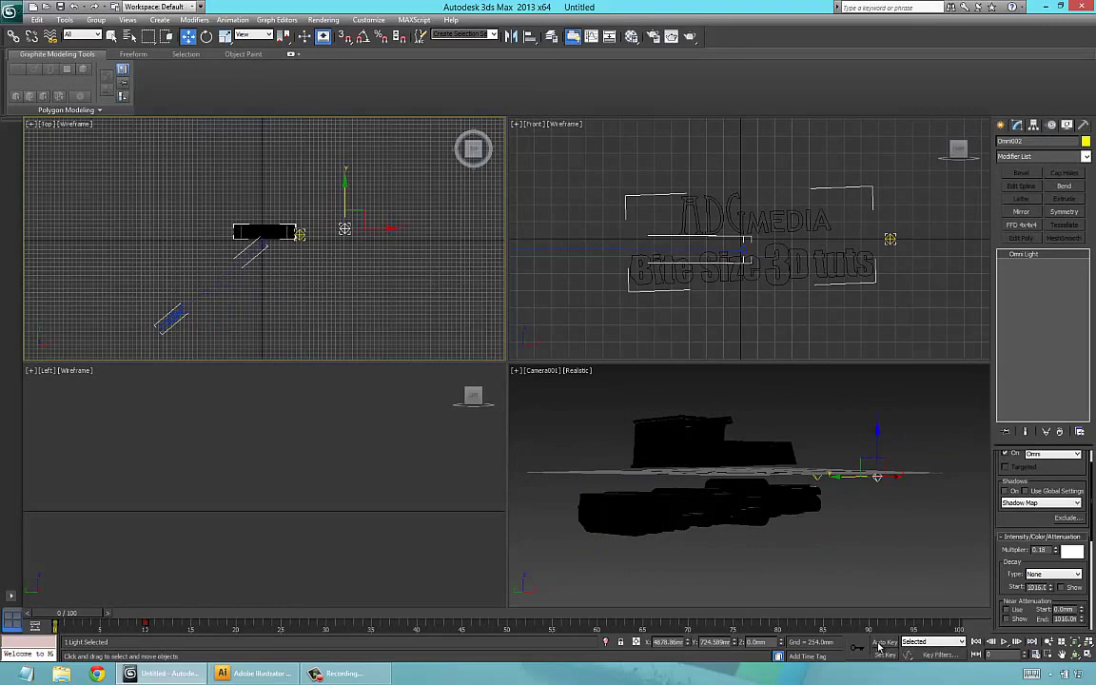
click(884, 642)
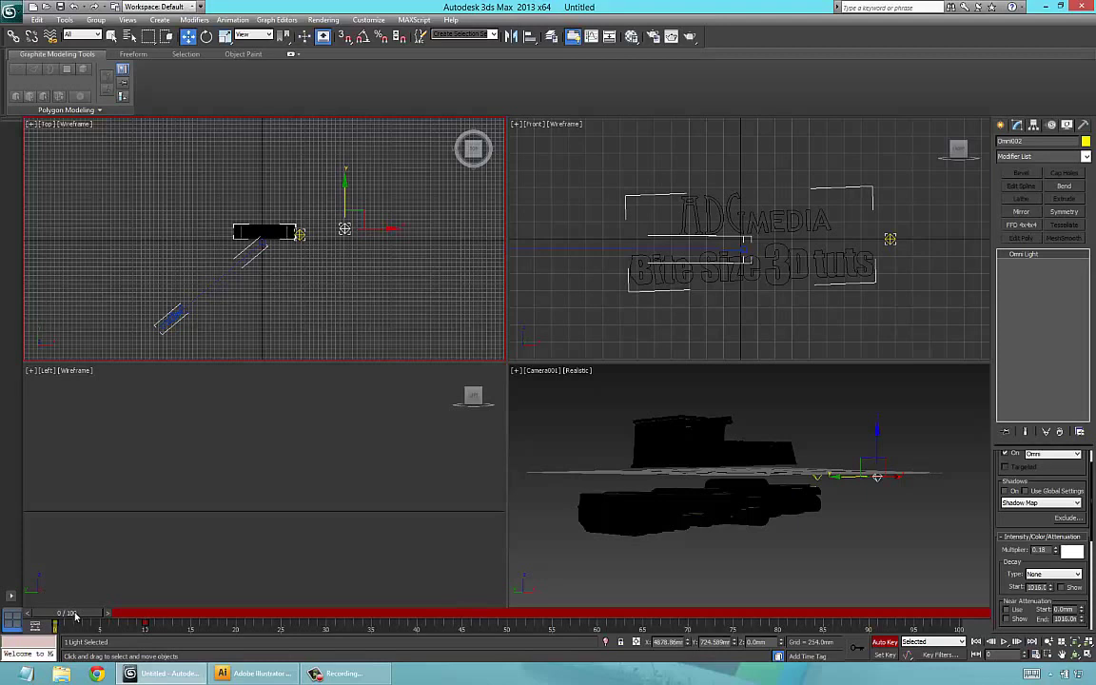
drag(73, 617, 257, 624)
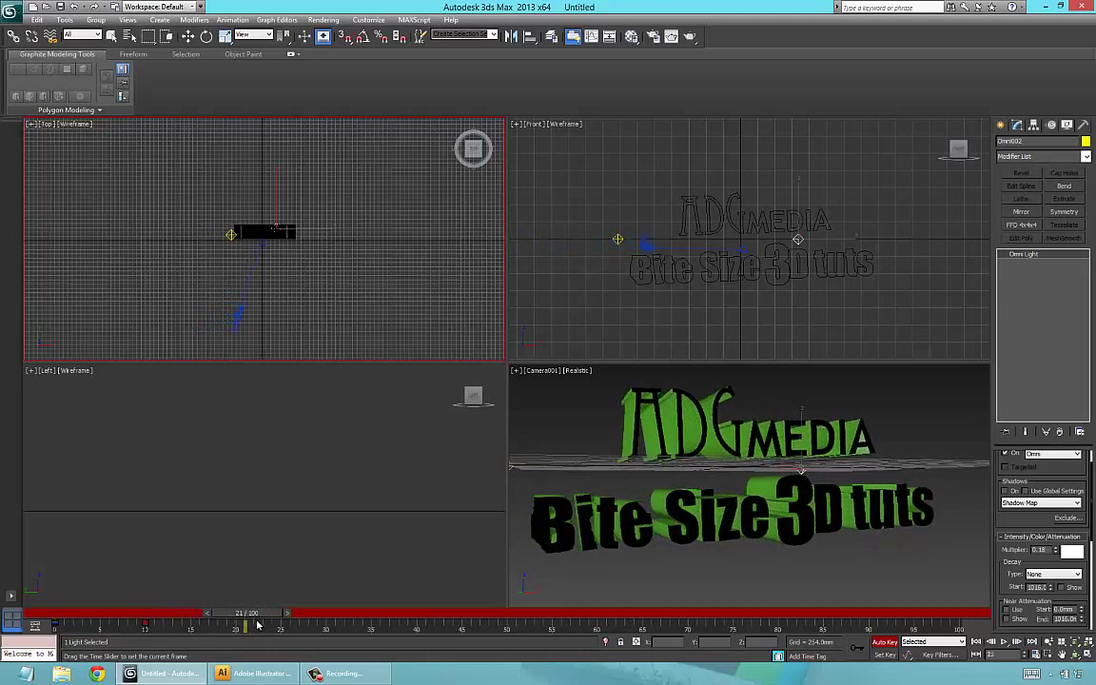
key(w)
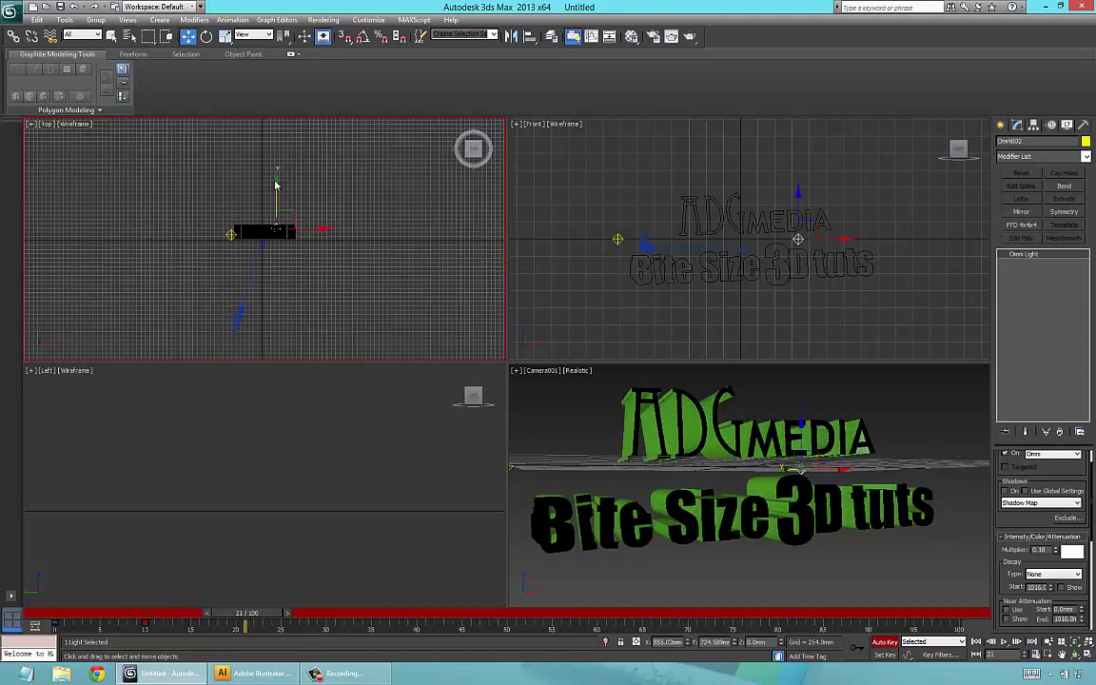
drag(276, 181, 276, 199)
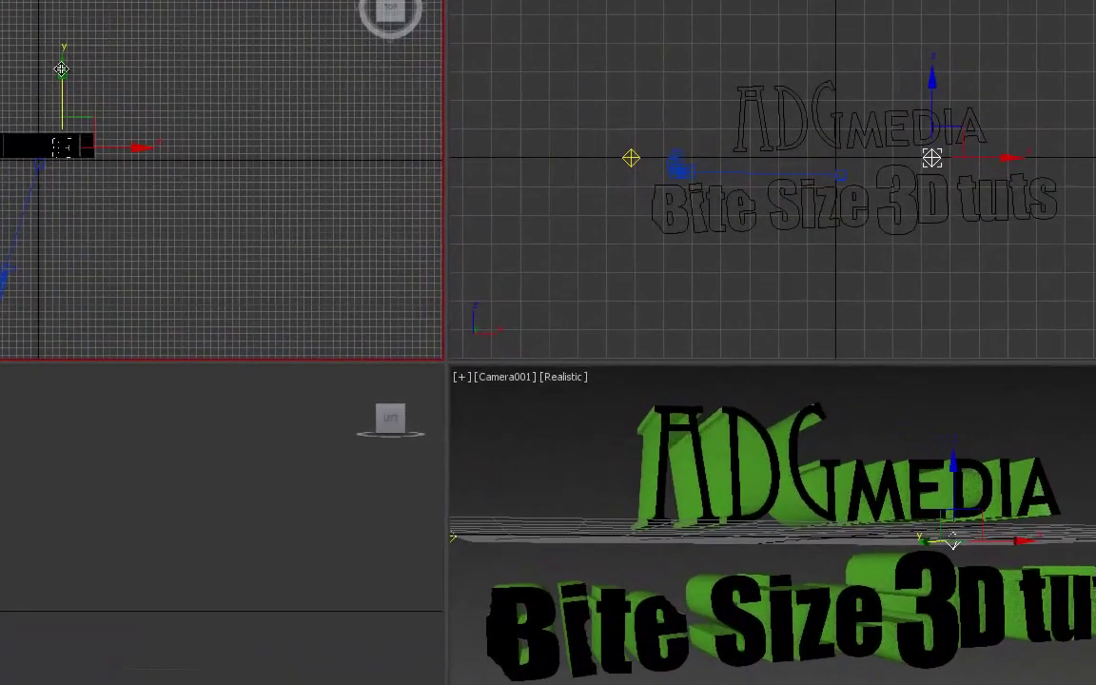
drag(64, 92, 74, 107)
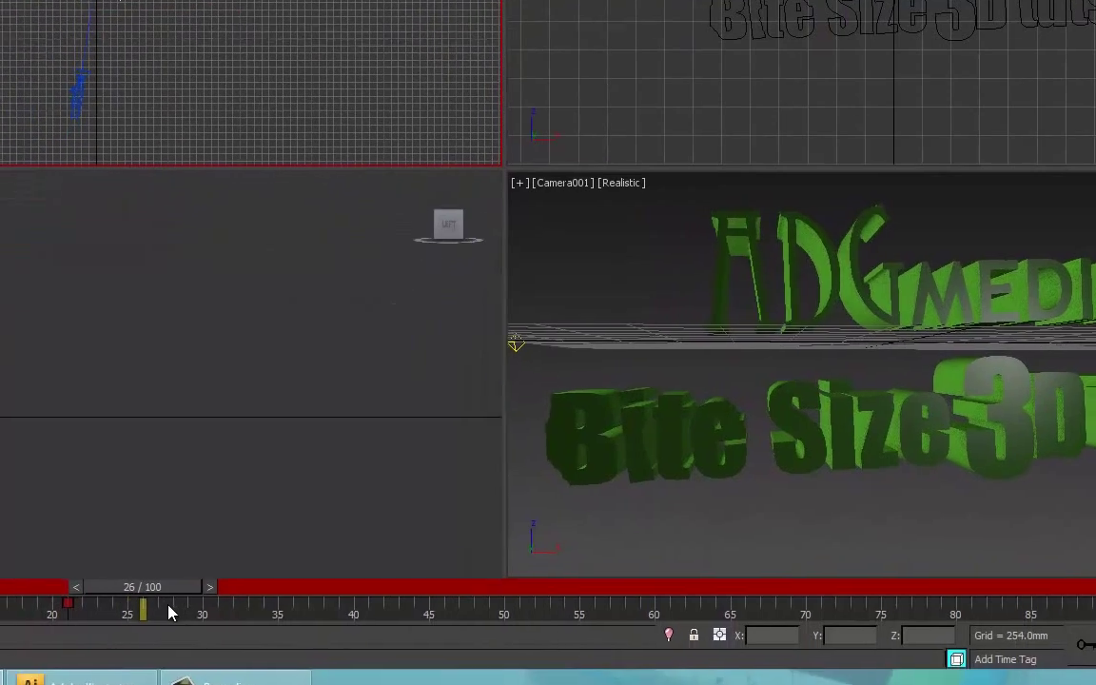
- At frame 31, move the copied omni light slightly farther forward, up above the lettering, and along X past the "A" of ADG
drag(168, 606, 252, 598)
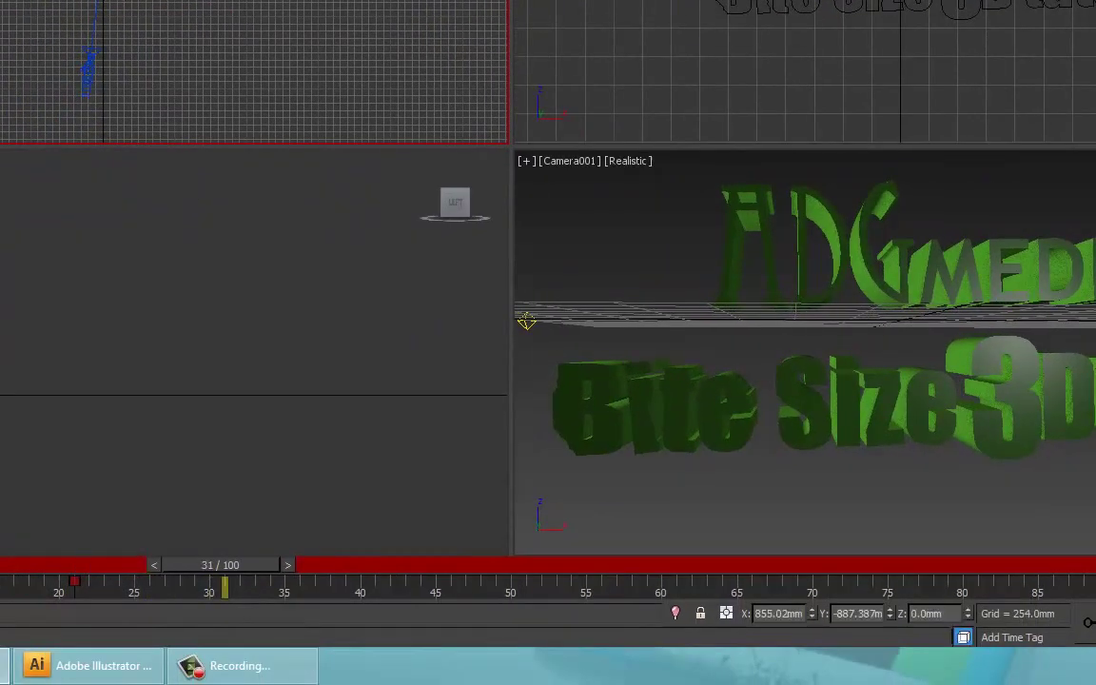
drag(127, 0, 127, 6)
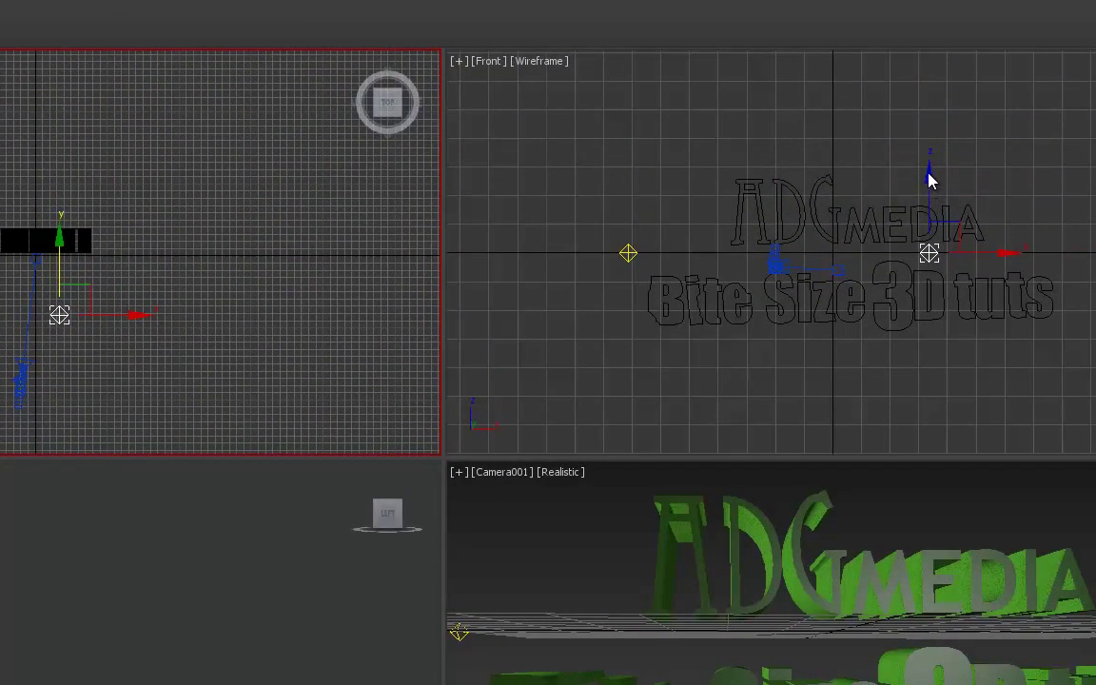
click(931, 190)
drag(931, 195, 950, 78)
drag(1006, 150, 886, 145)
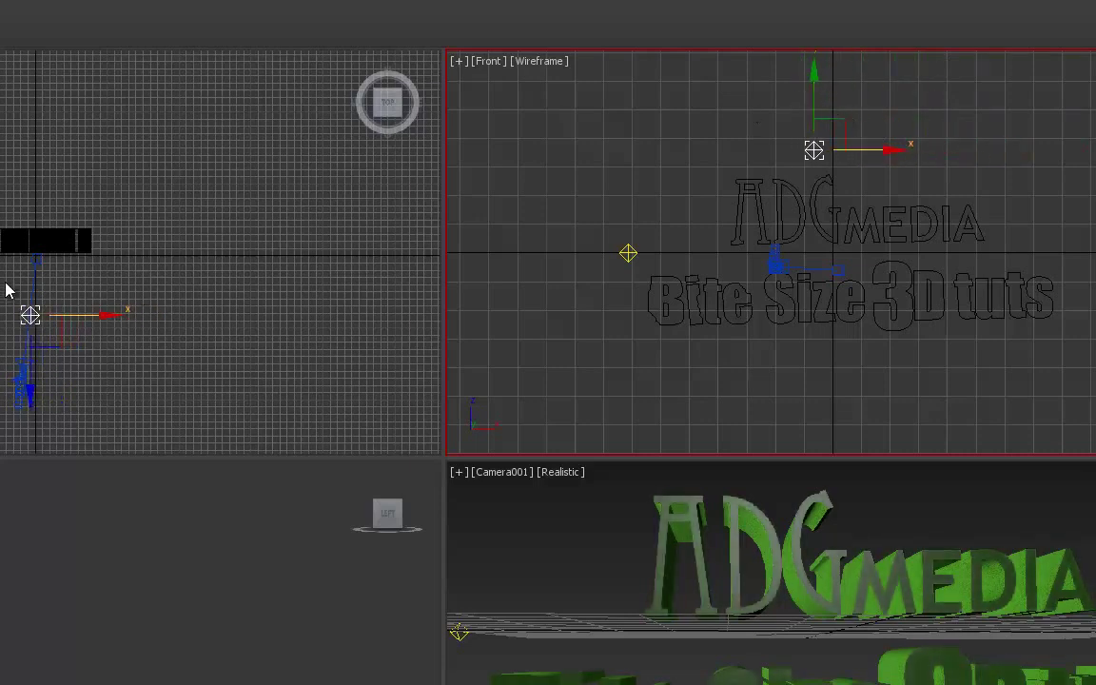
click(87, 315)
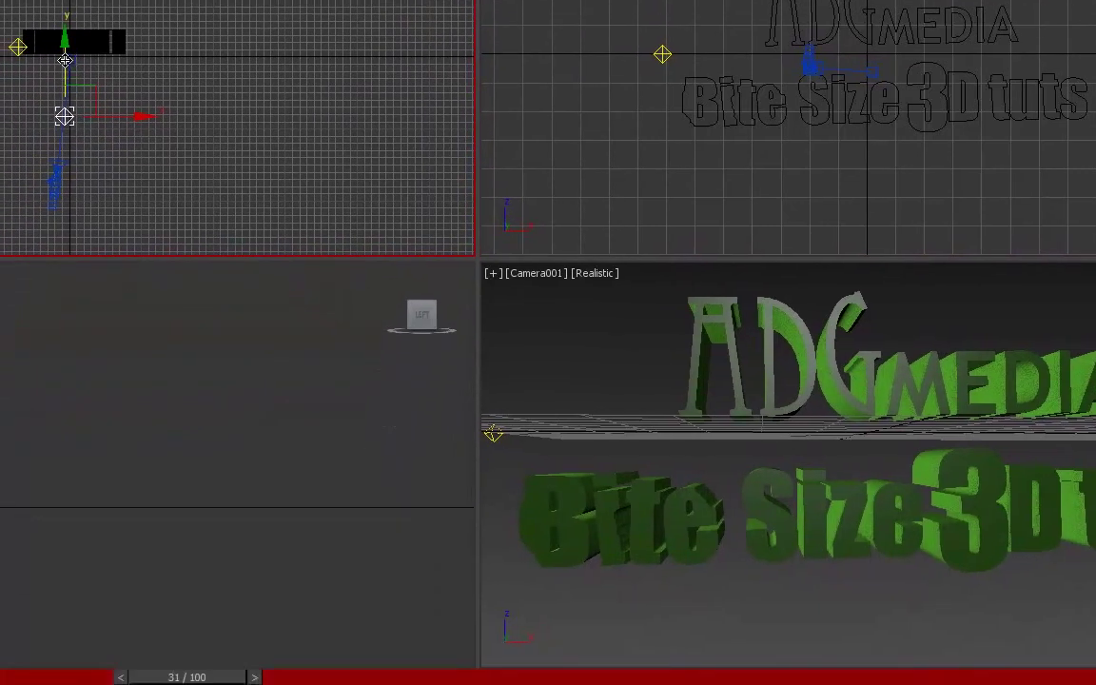
mouse_move(65, 60)
mouse_down()
mouse_move(64, 85)
mouse_move(63, 63)
mouse_up()
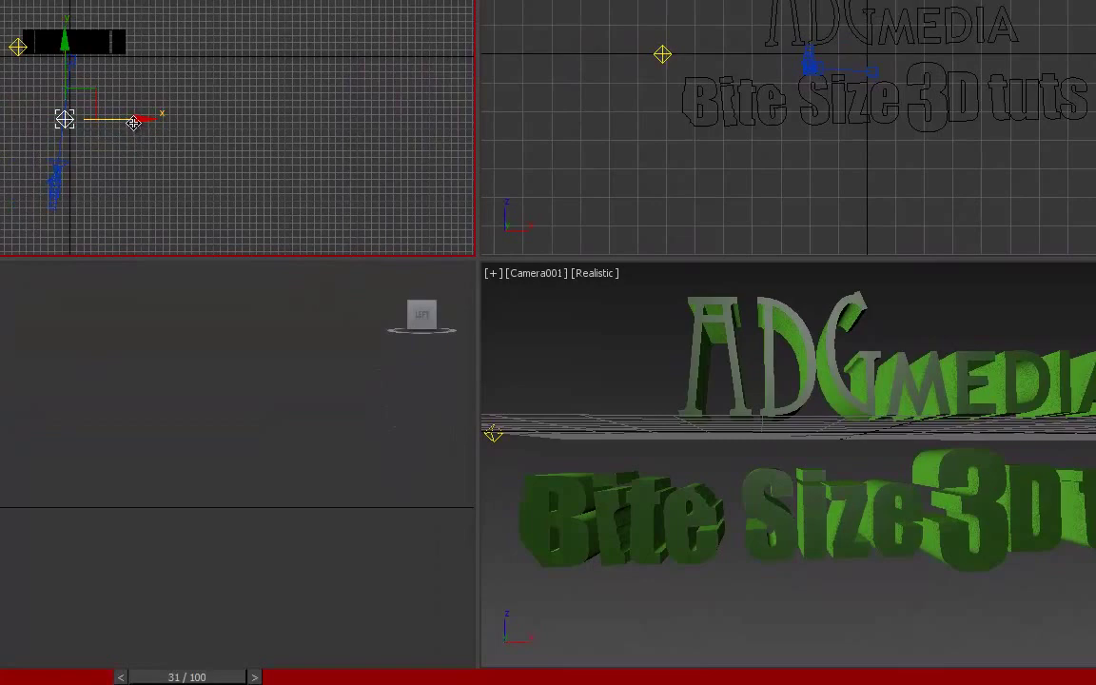
mouse_move(122, 112)
mouse_down()
mouse_move(86, 122)
mouse_move(101, 127)
mouse_up()
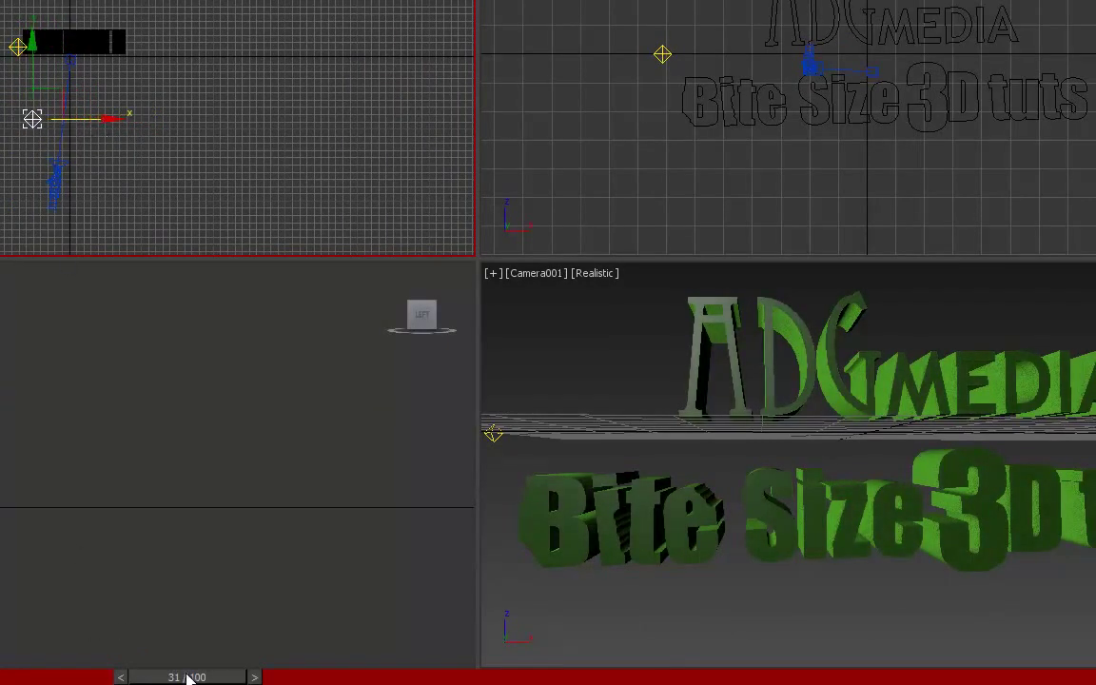
- Replay the animation from frame 0 in the camera view to check both moving lights, and turn off Auto Key
drag(186, 676, 0, 679)
key(slash)
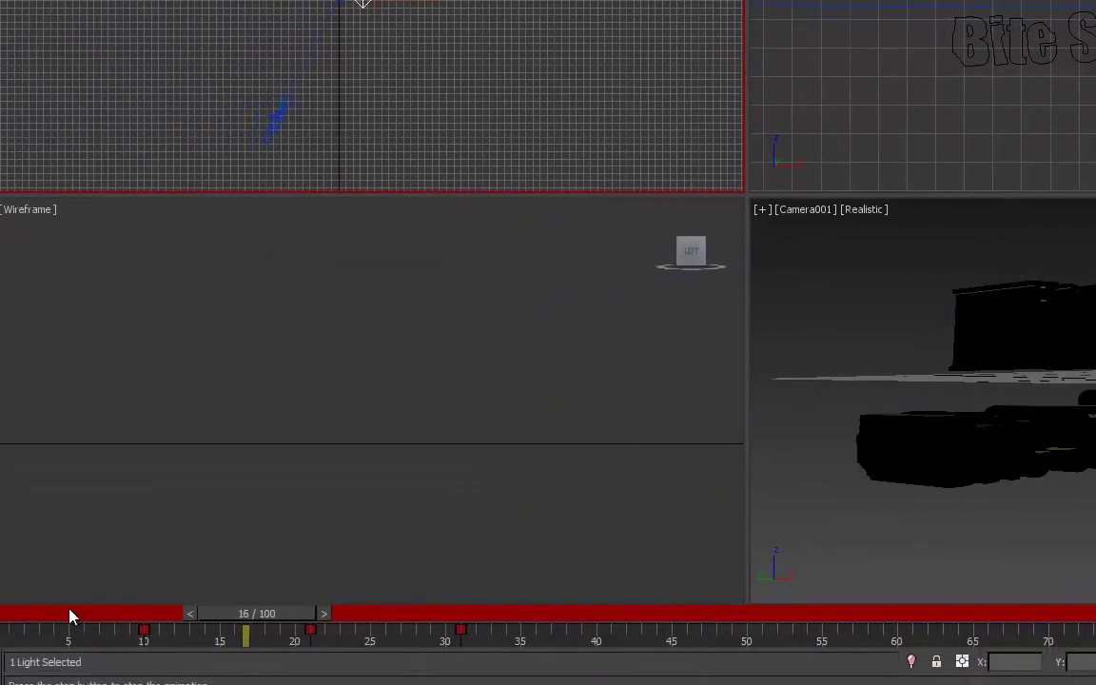
key(/)
click(1046, 523)
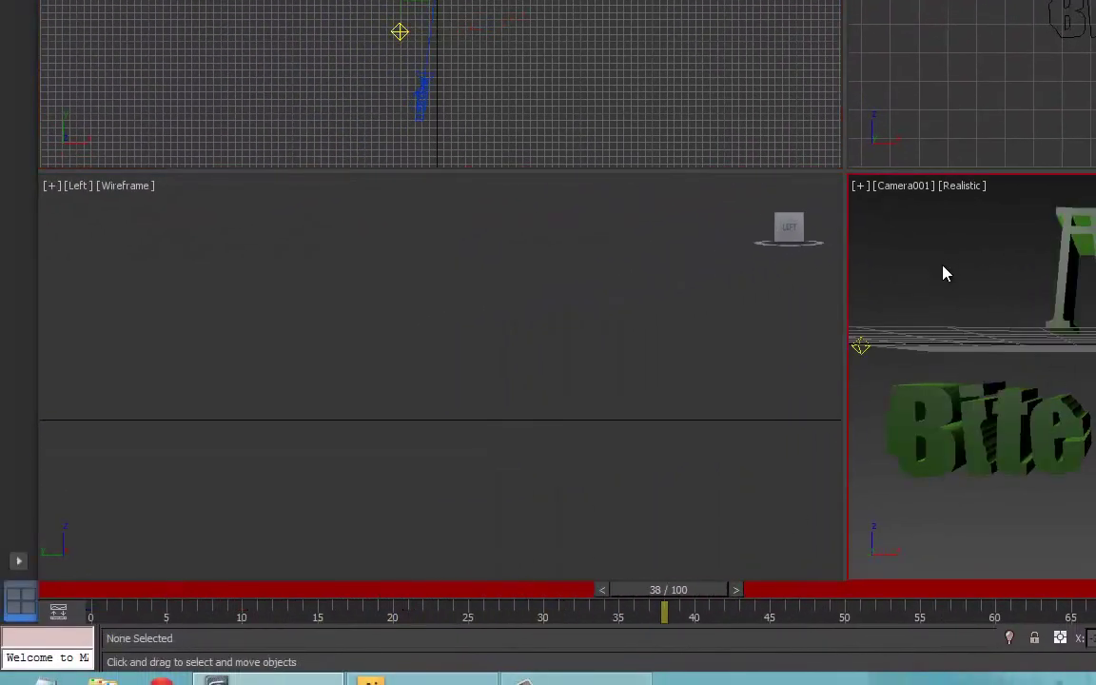
drag(685, 601, 59, 582)
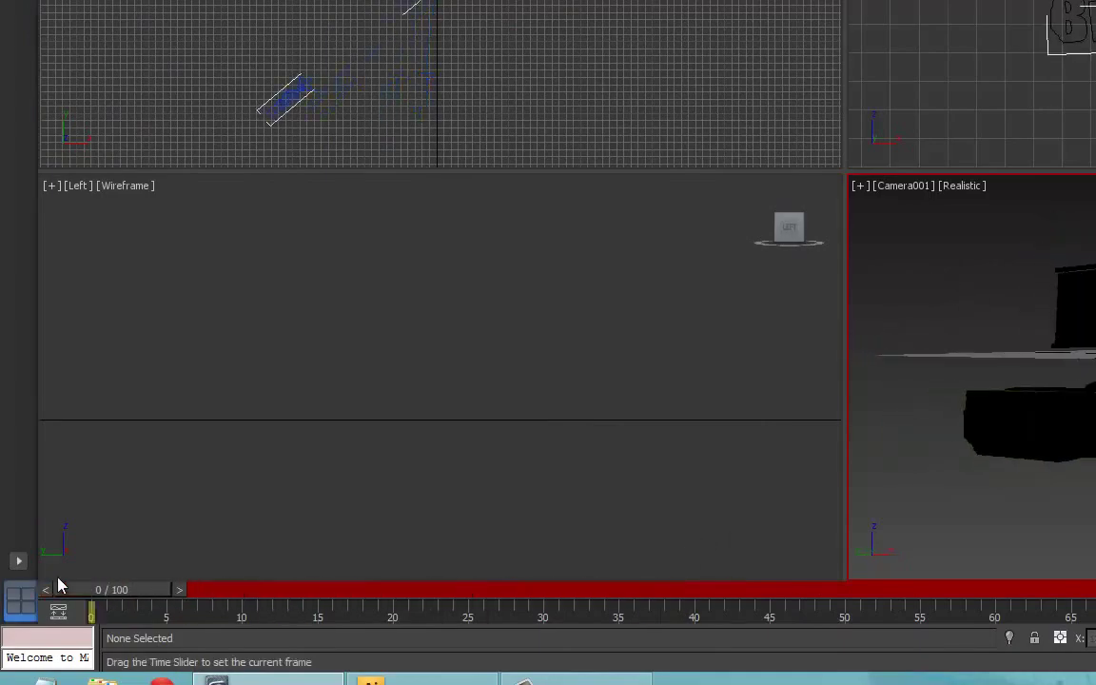
key(/)
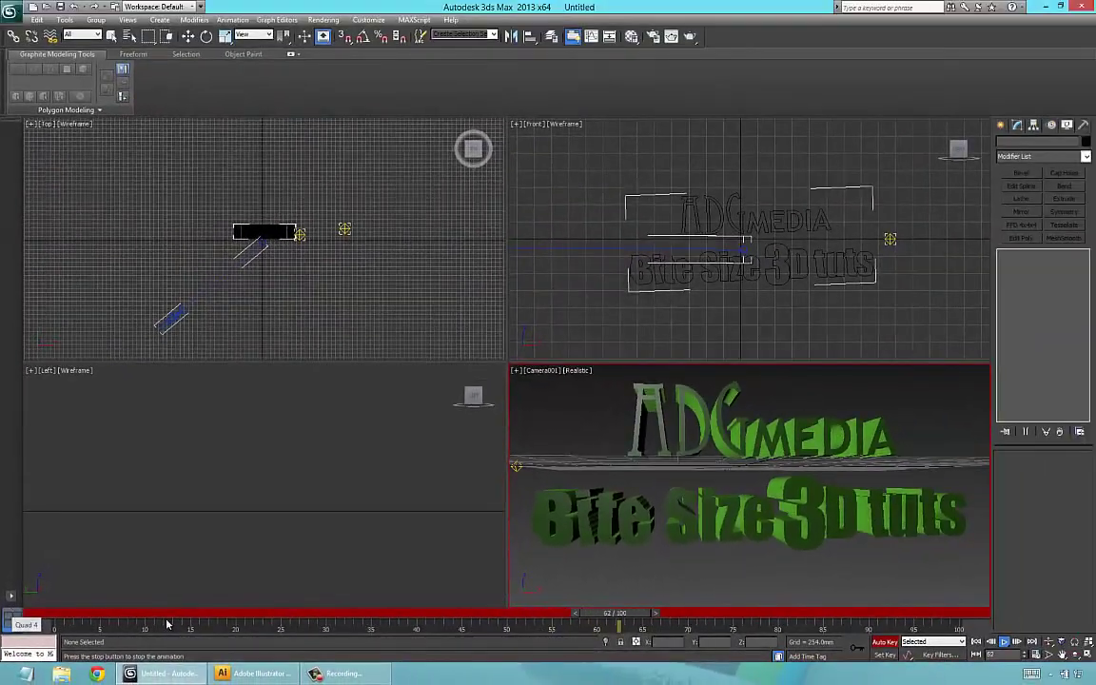
key(/)
drag(636, 617, 38, 623)
key(/)
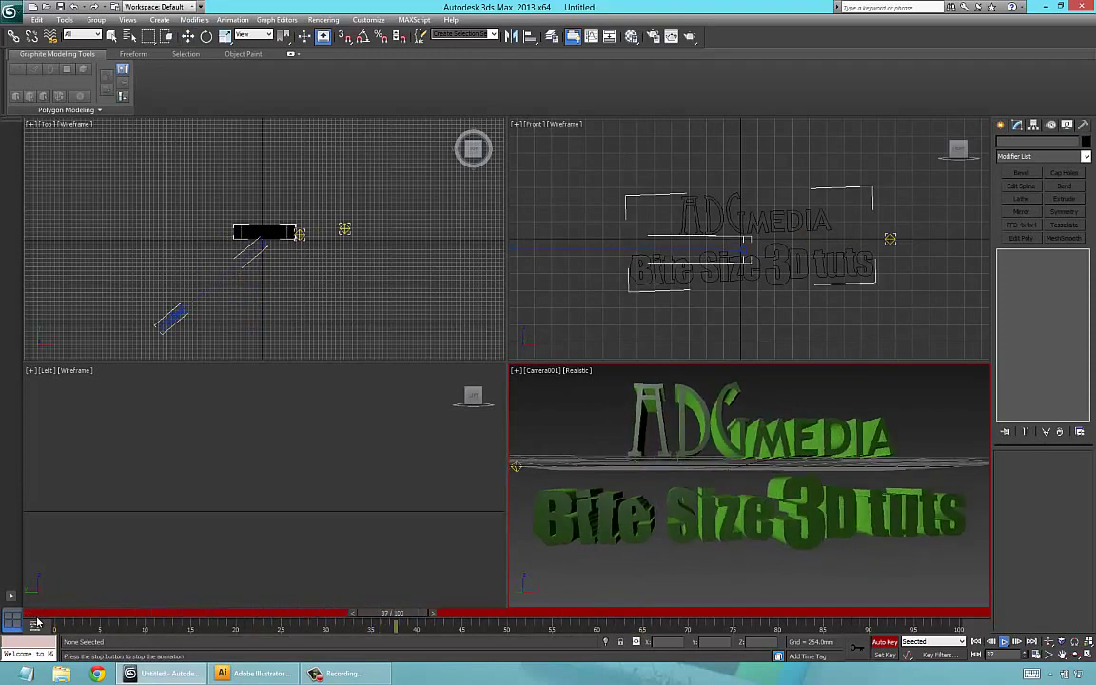
key(/)
drag(551, 616, 38, 619)
key(/)
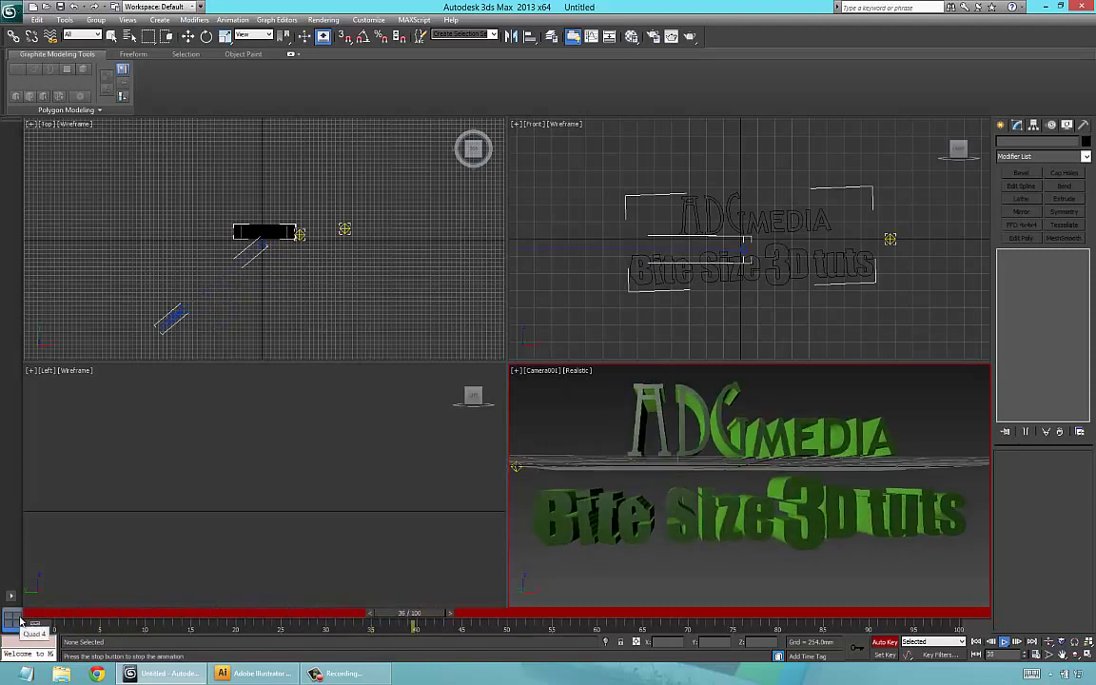
key(/)
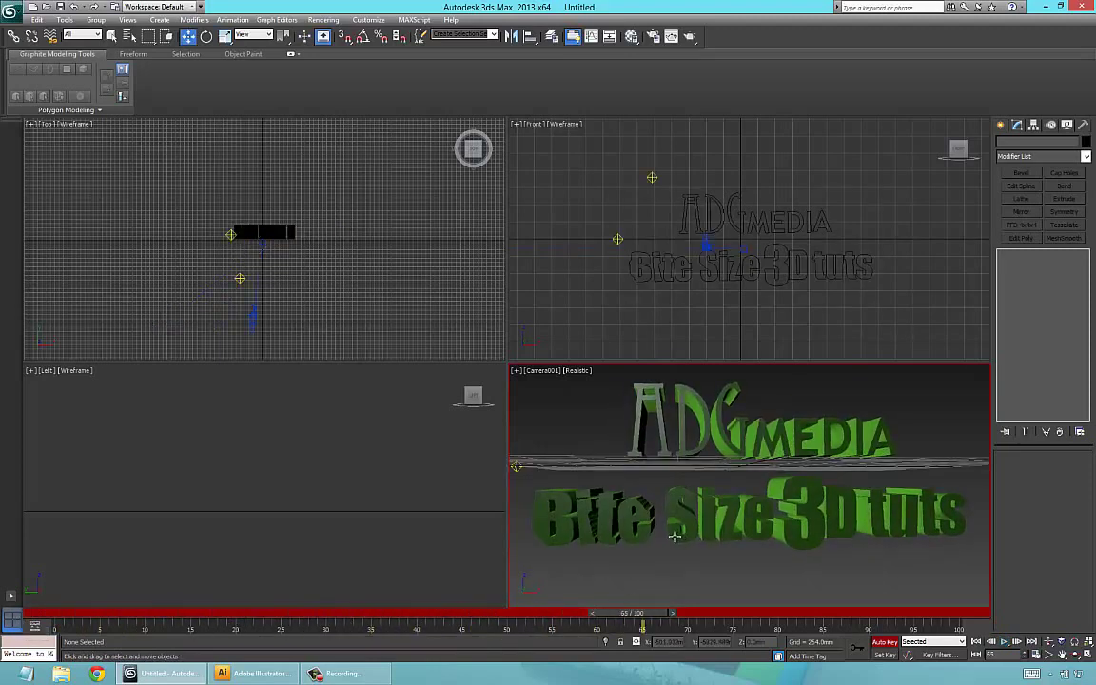
click(885, 643)
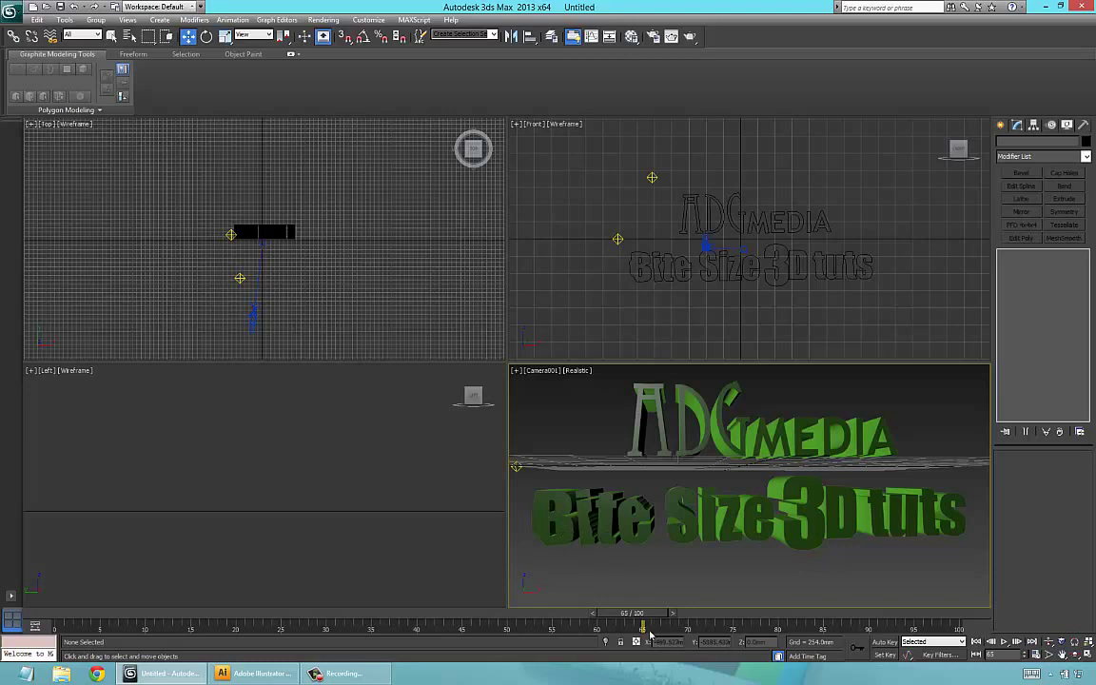
- Play the animation twice more from frame 0 in the four-viewport layout to review the light timing
drag(641, 614, 48, 614)
key(/)
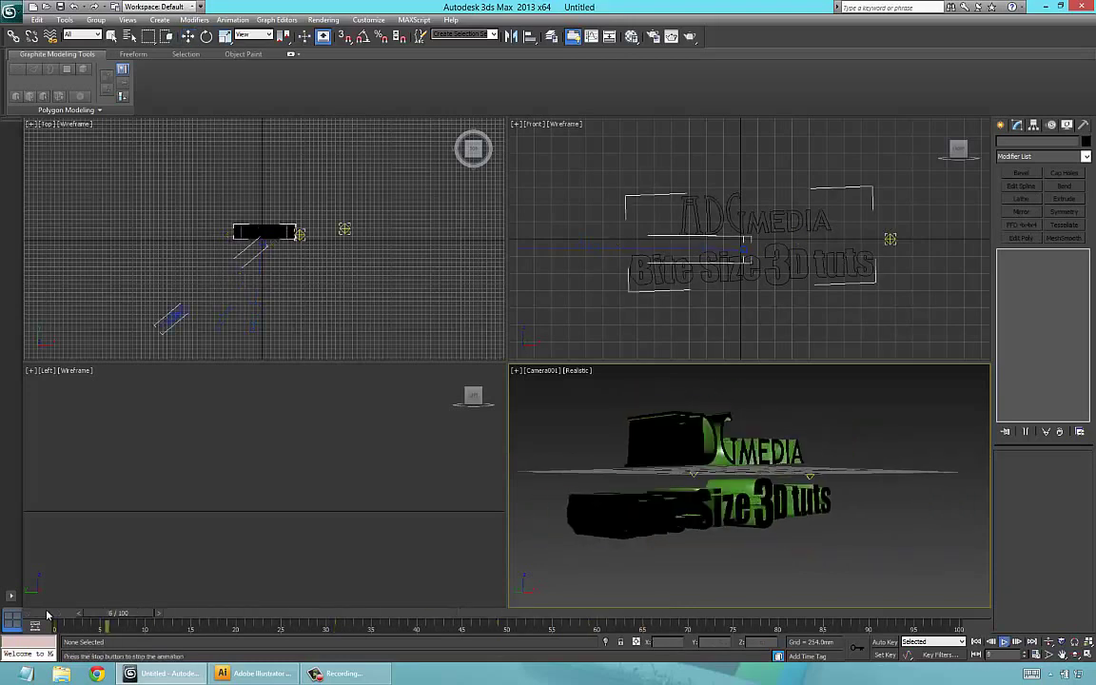
key(/)
key(w)
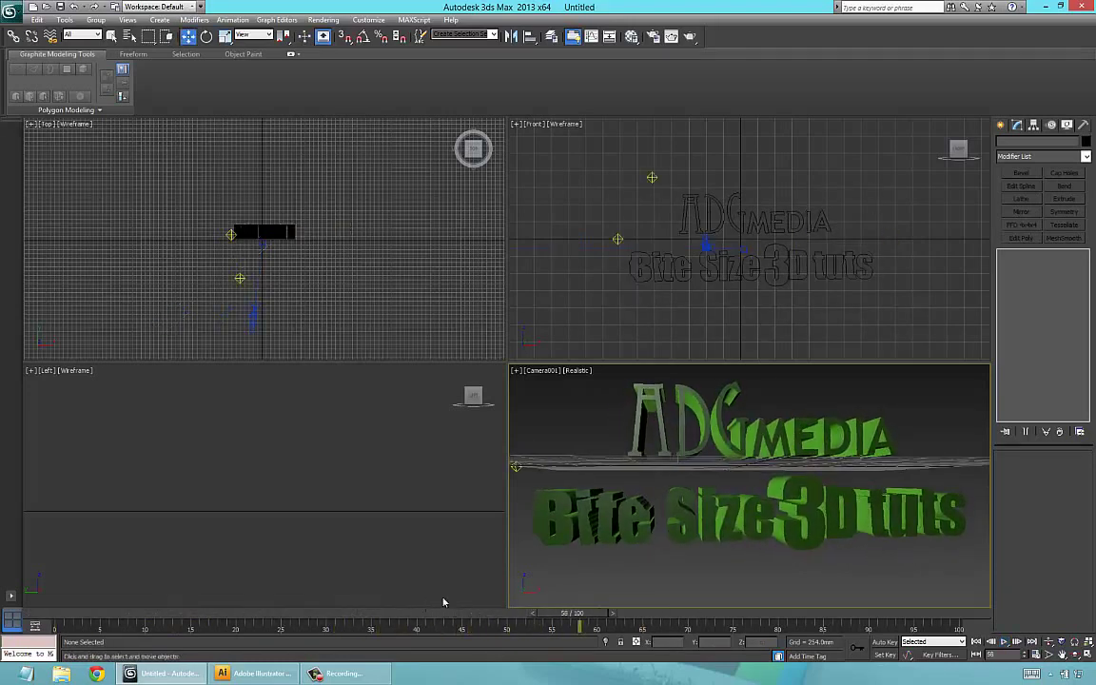
drag(574, 618, 53, 619)
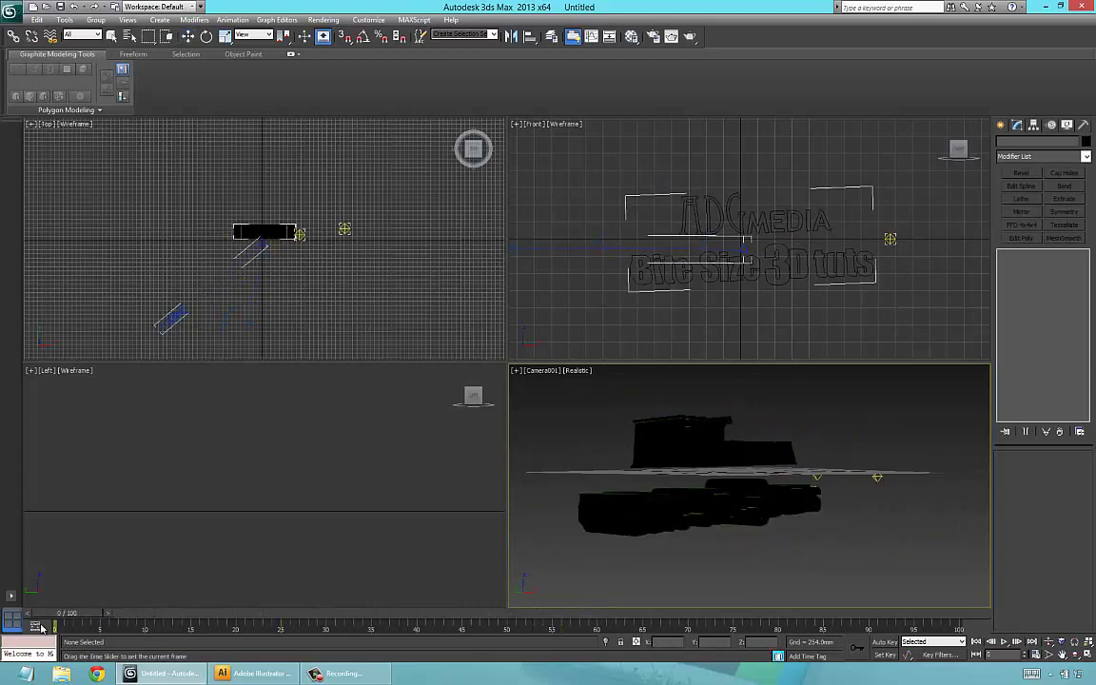
key(/)
key(/)
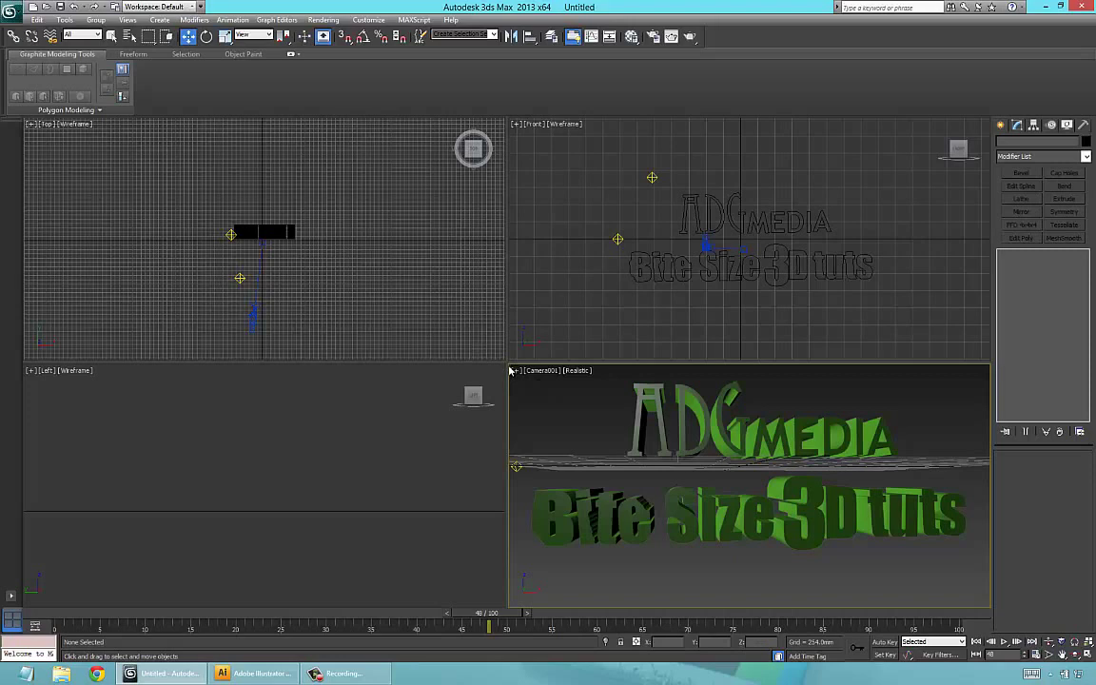
- Maximize the camera viewport, replay the animation from frame 0 to review the lighting, and restore the four-viewport layout
key(alt+w)
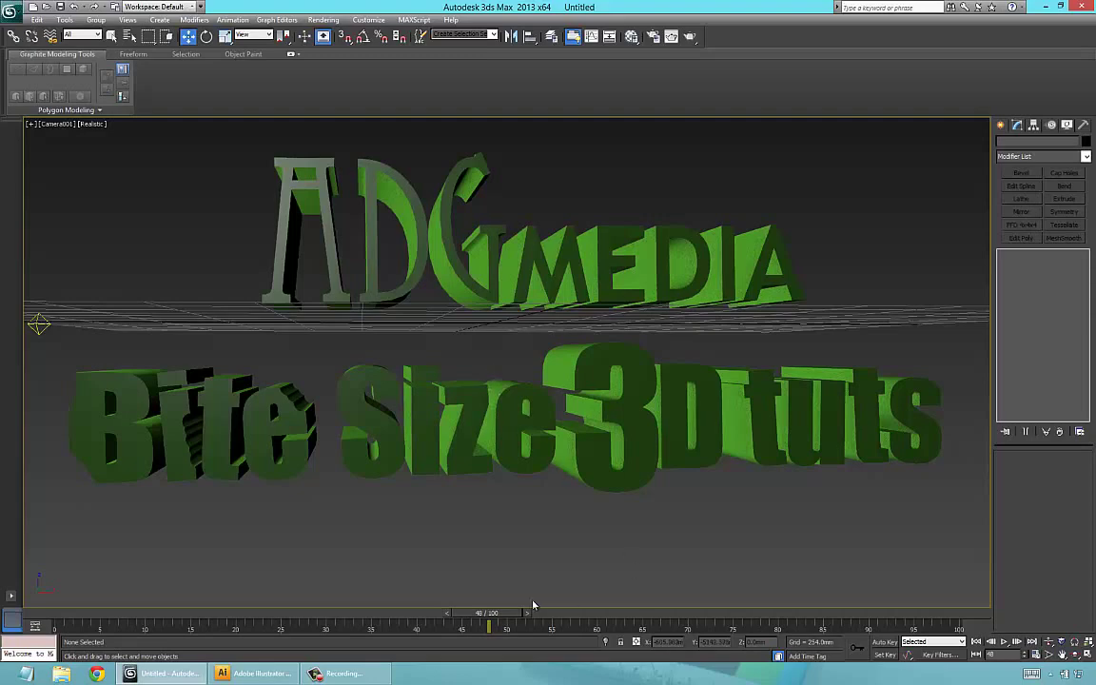
drag(509, 616, 81, 617)
drag(108, 616, 44, 639)
key(slash)
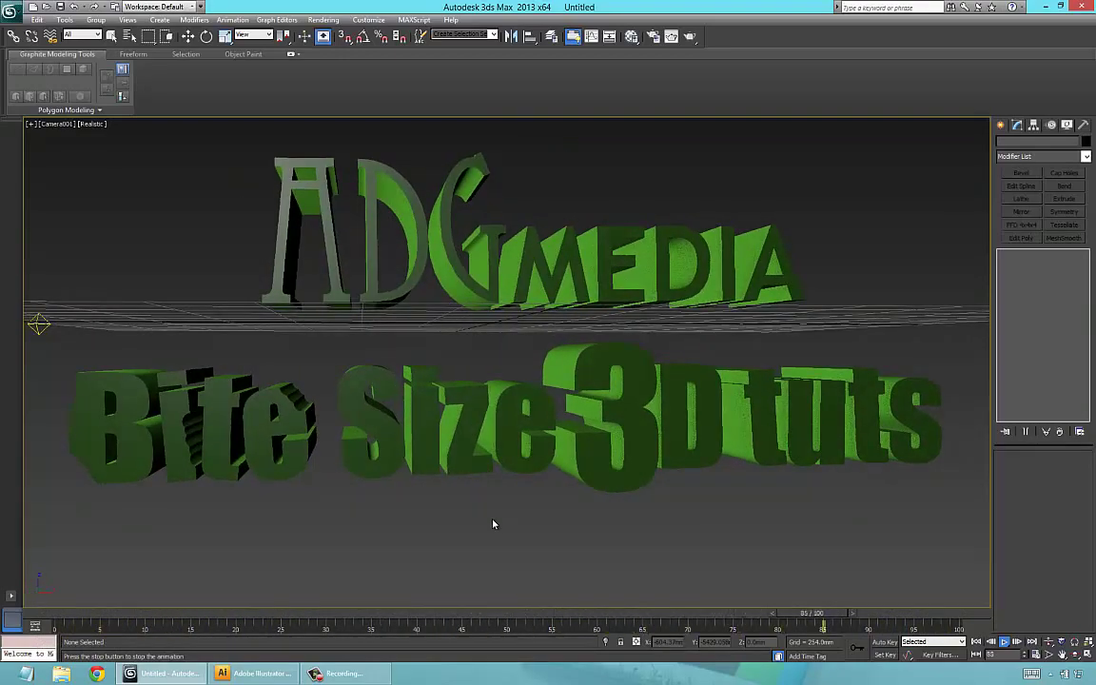
key(Escape)
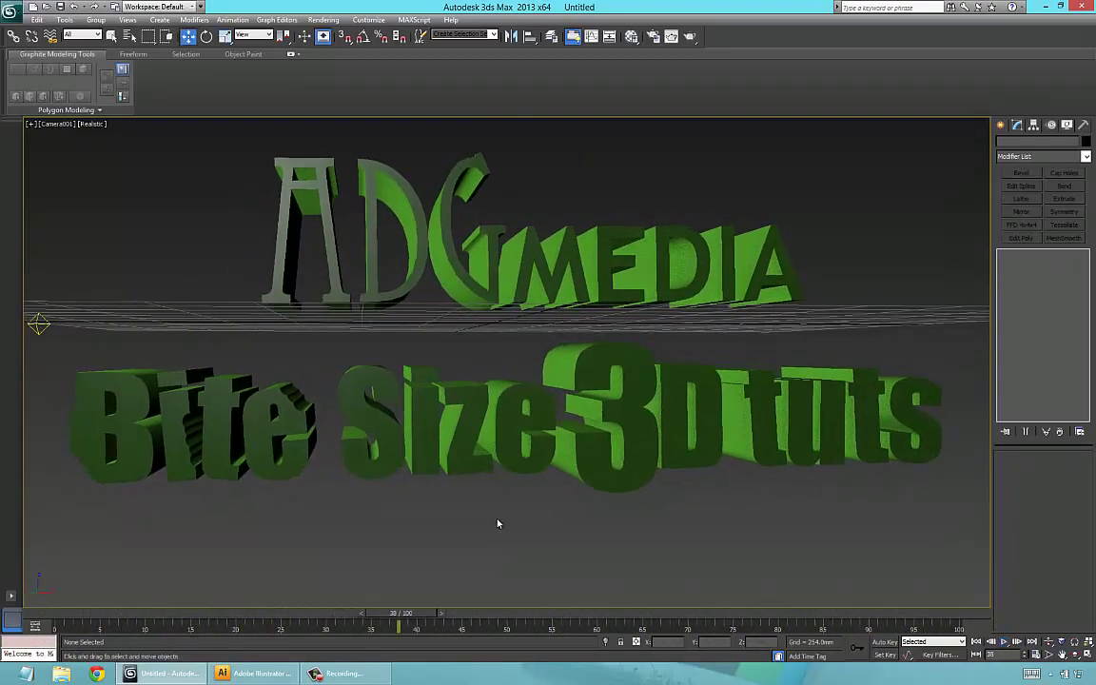
drag(416, 613, 423, 614)
key(w)
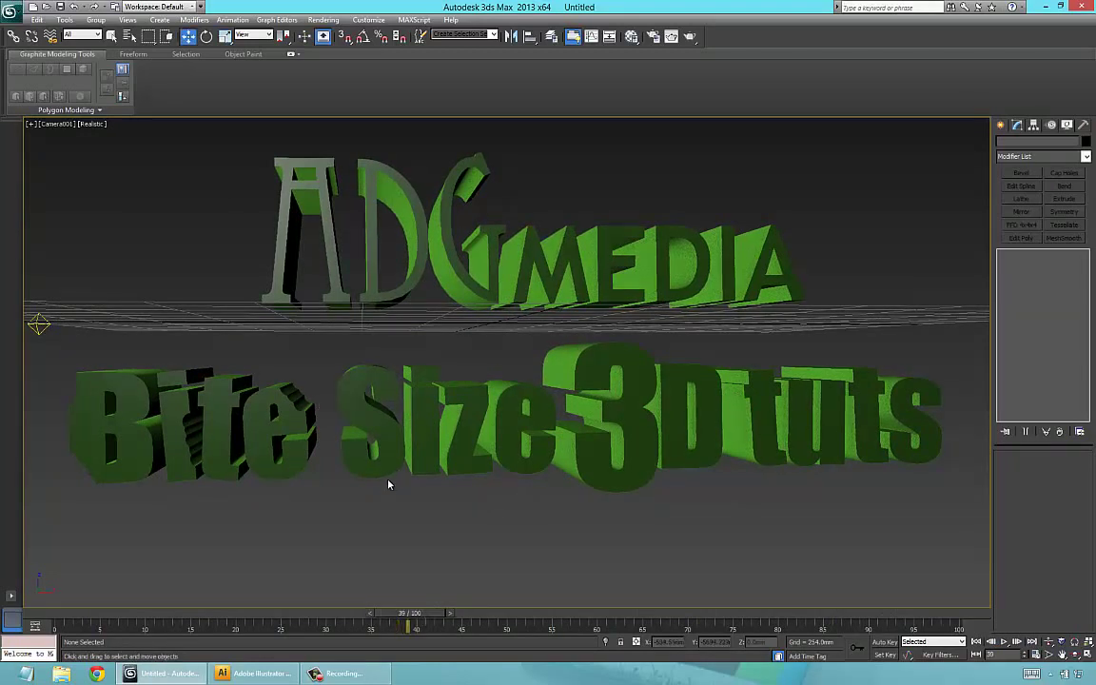
key(alt+w)
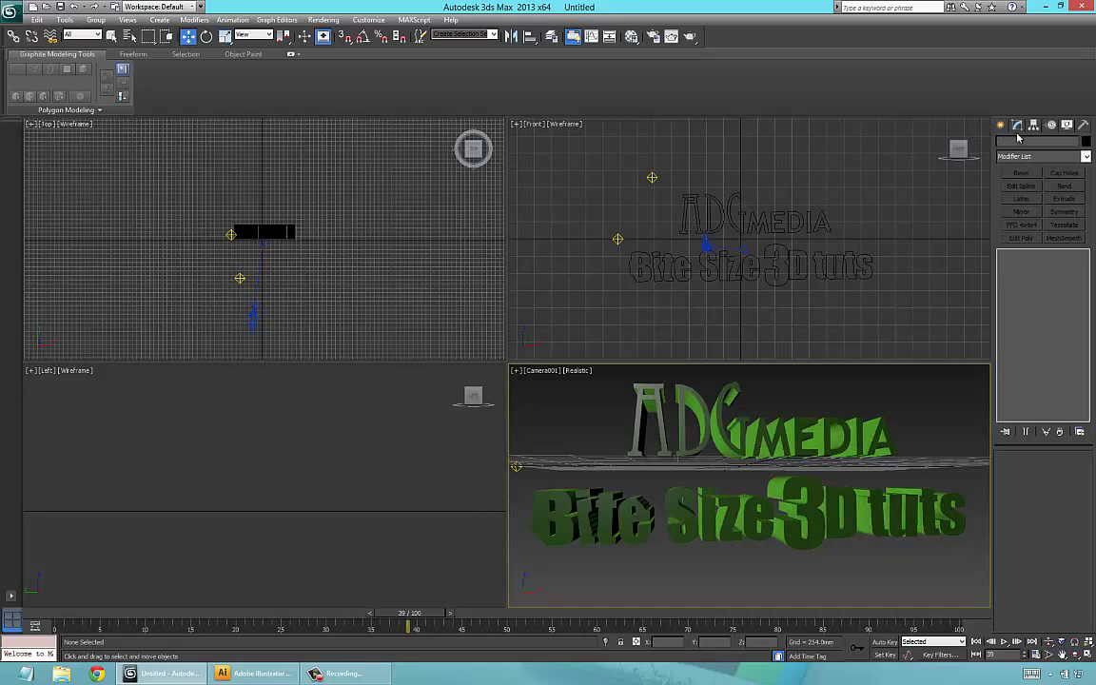
- Create another standard Omni light in the Top view and move it along X and Y to behind the "A" end of the lettering
click(1000, 124)
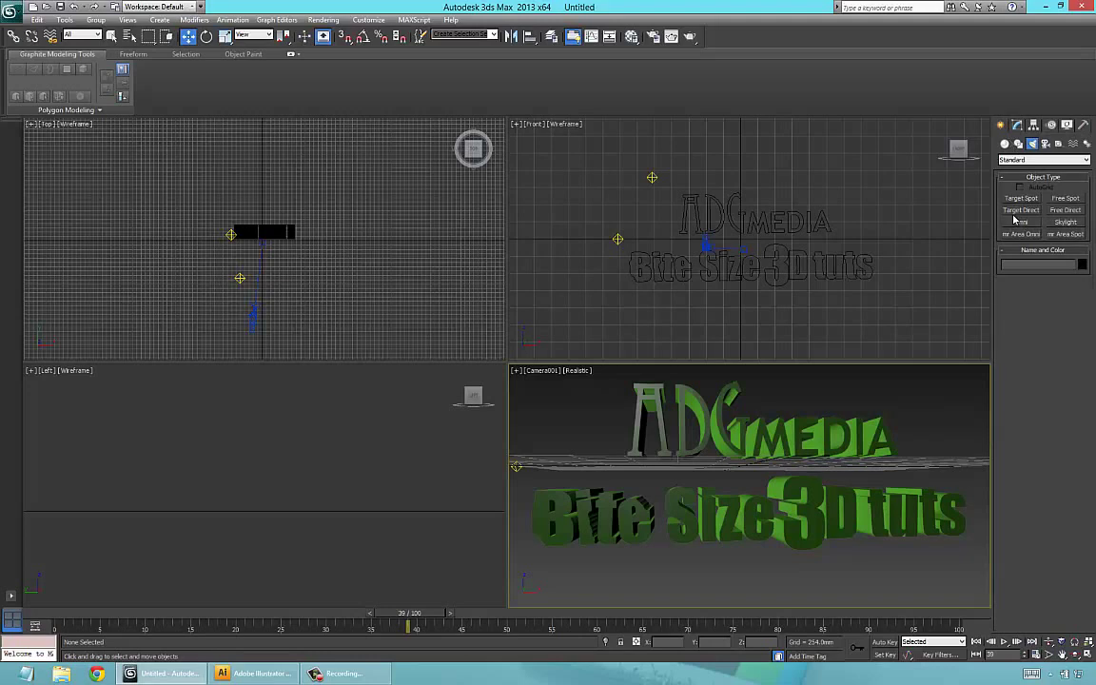
click(1018, 224)
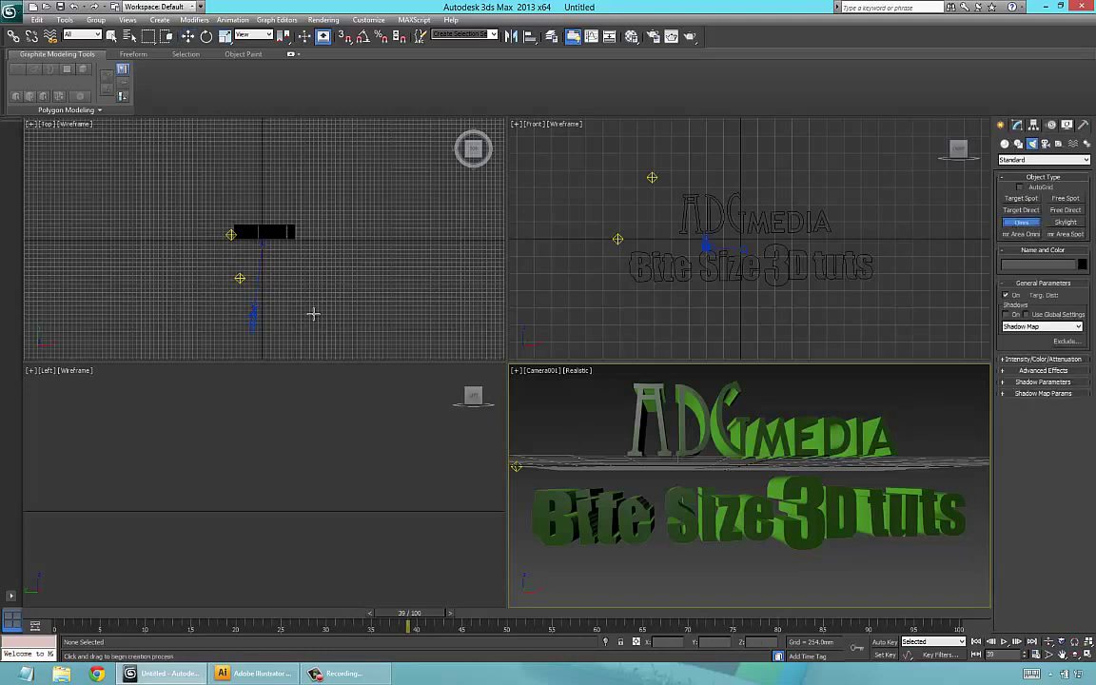
click(274, 251)
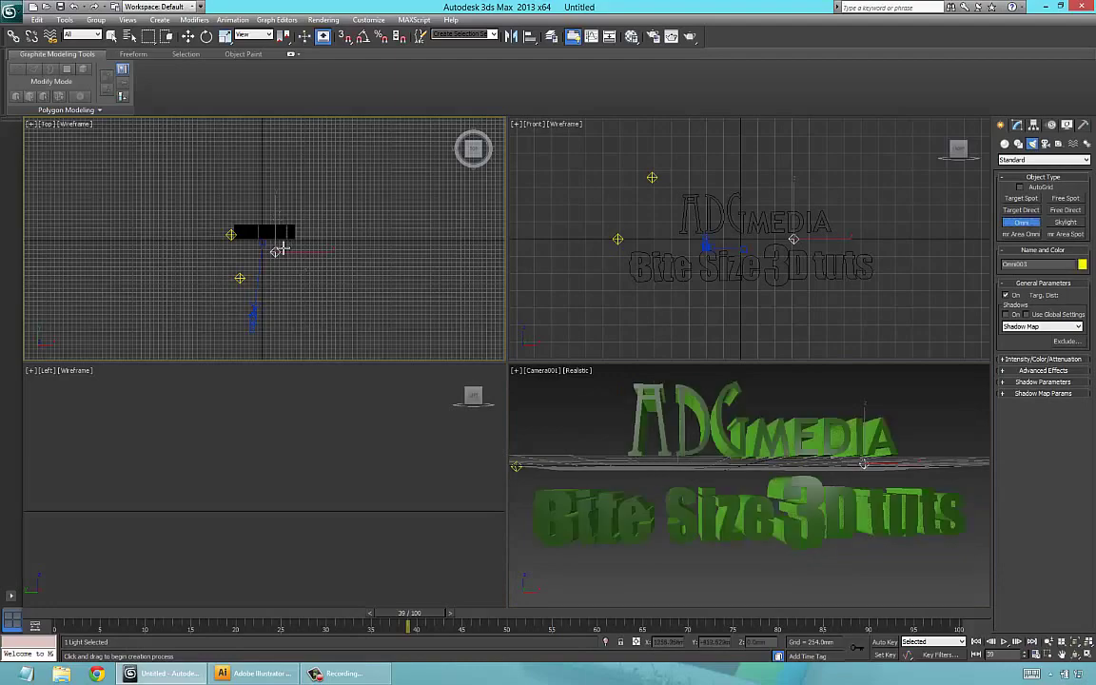
key(w)
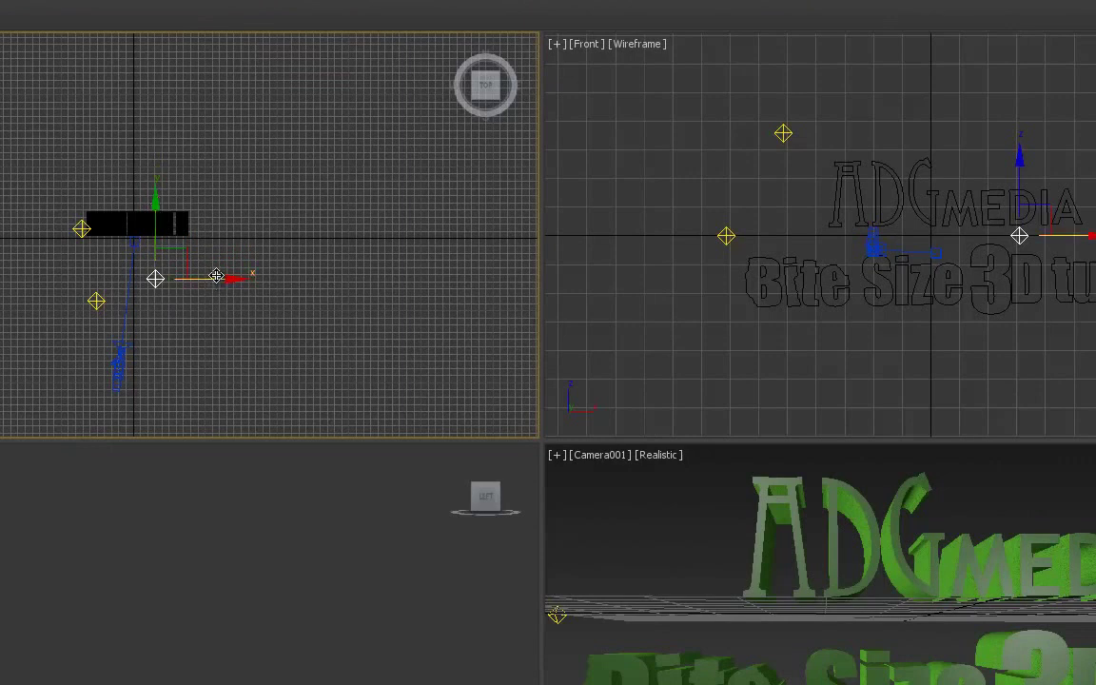
drag(221, 277, 156, 276)
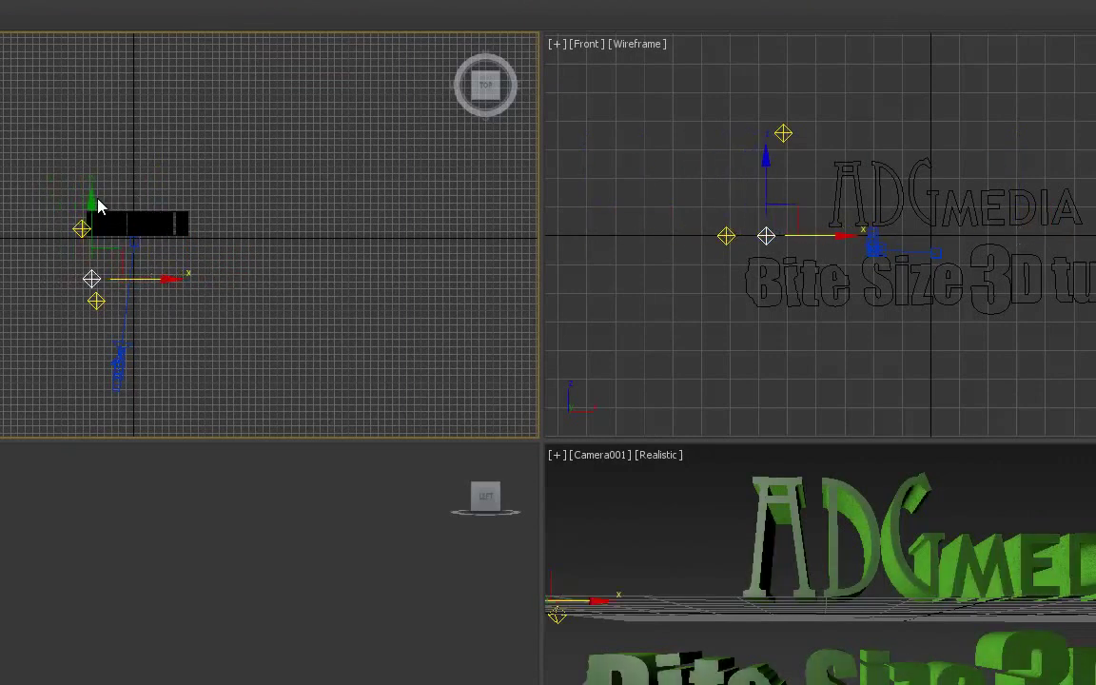
drag(90, 177, 99, 88)
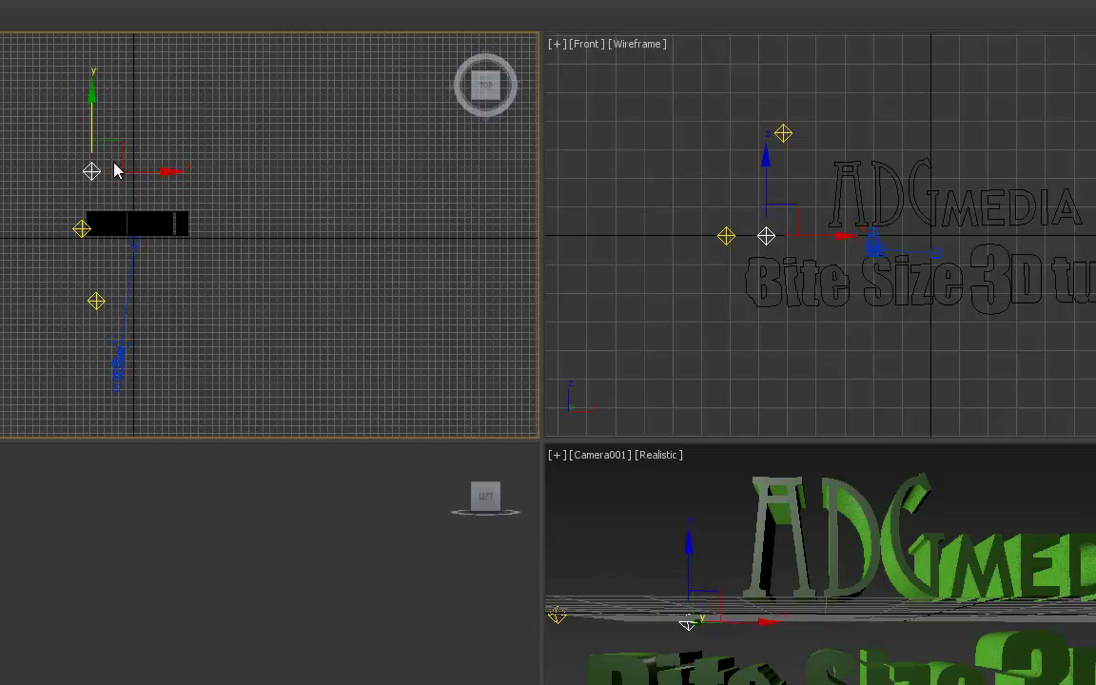
- Replay the animation with the new back light from frame 0, select the extruded lettering, and scrub through the frames to check the lighting
click(1028, 660)
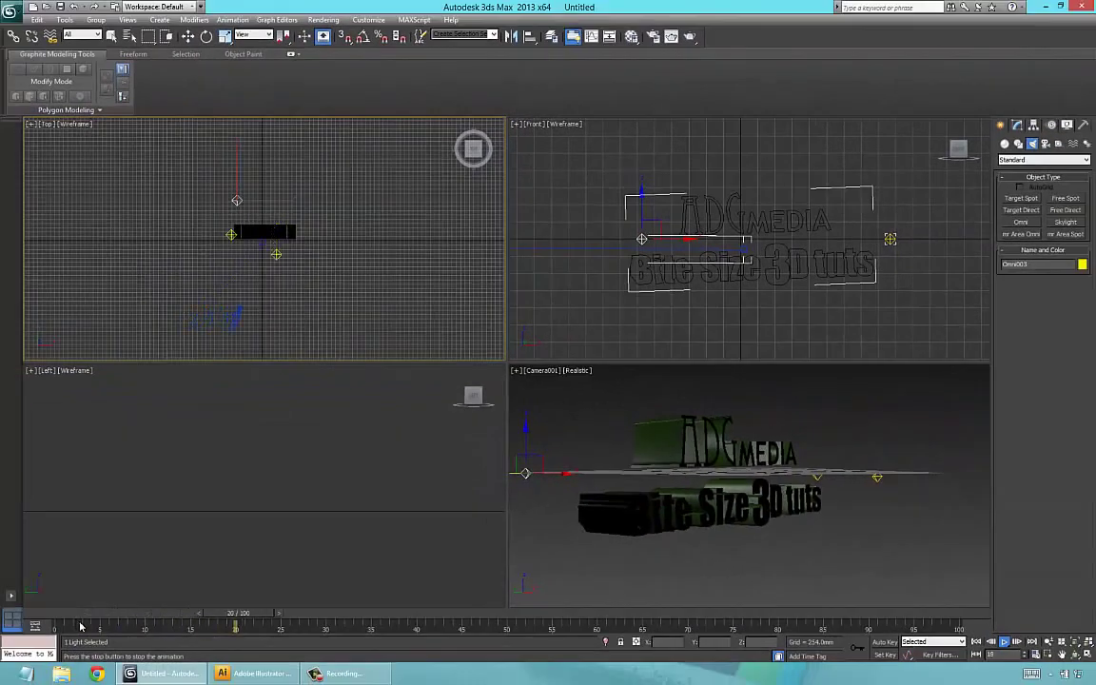
click(634, 413)
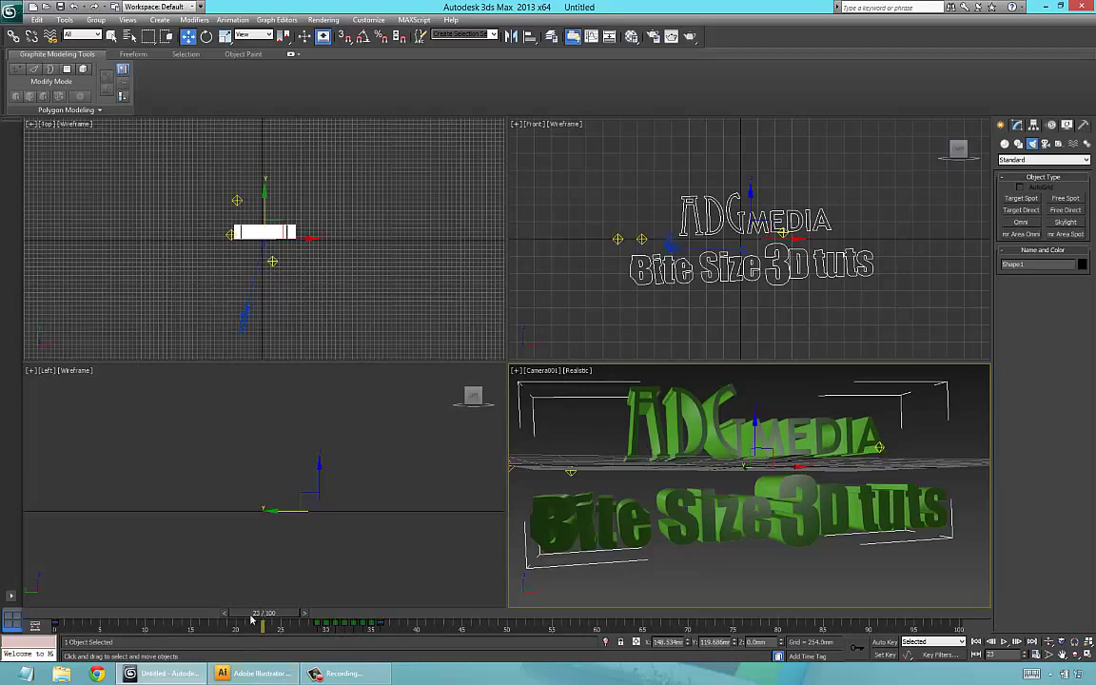
key(/)
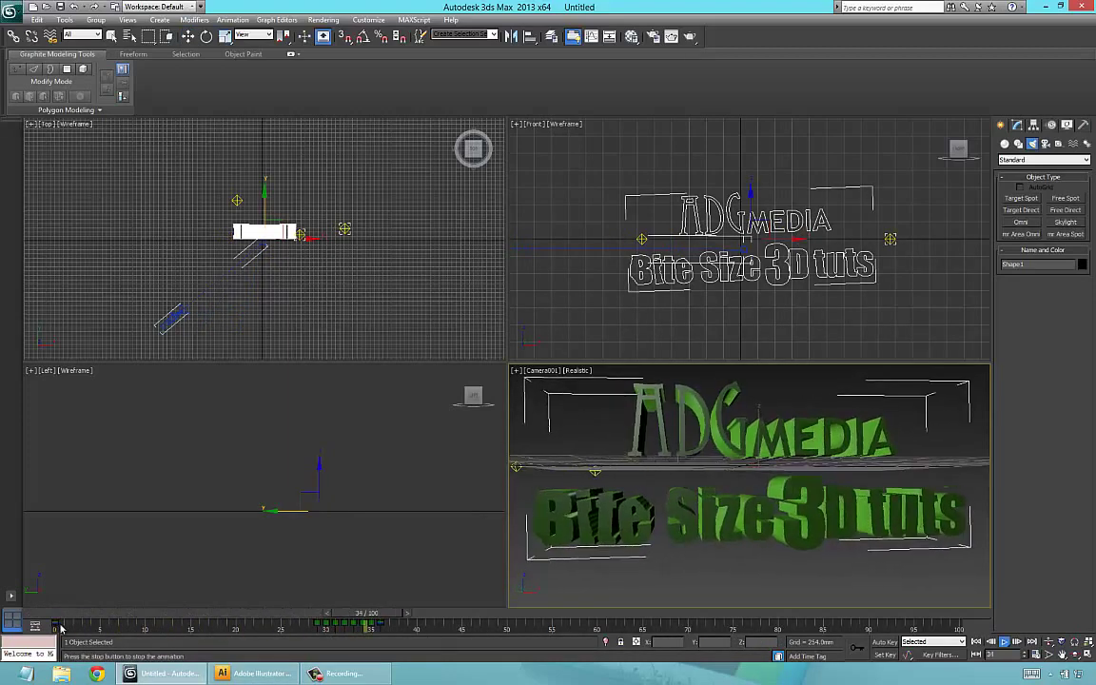
key(/)
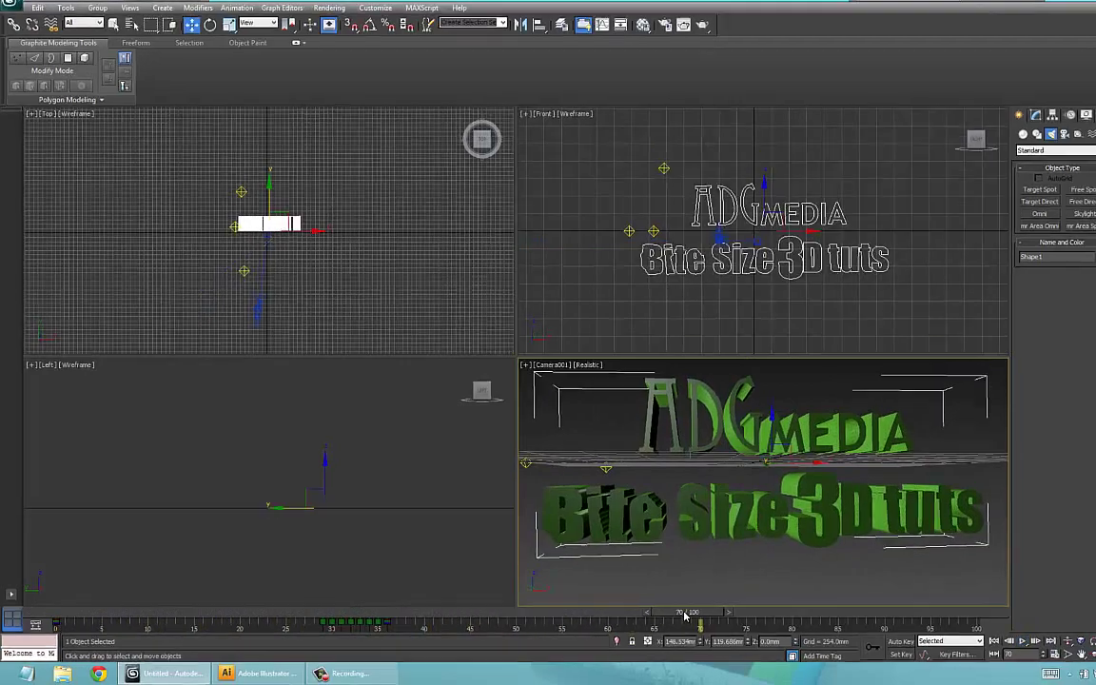
drag(674, 613, 265, 623)
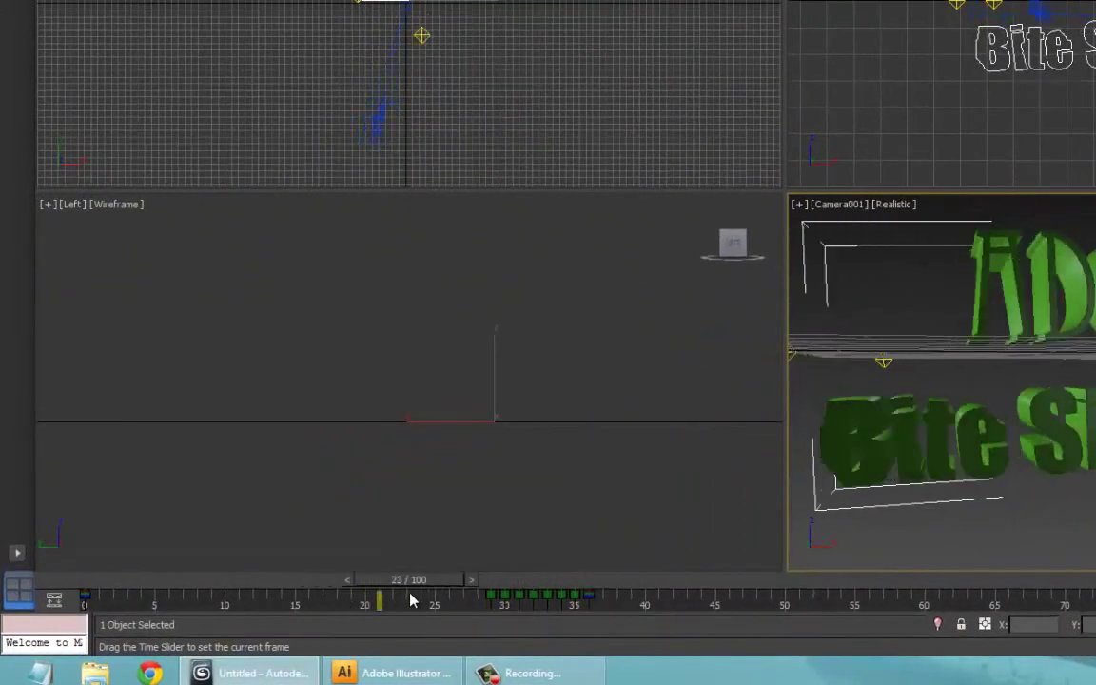
drag(411, 601, 54, 630)
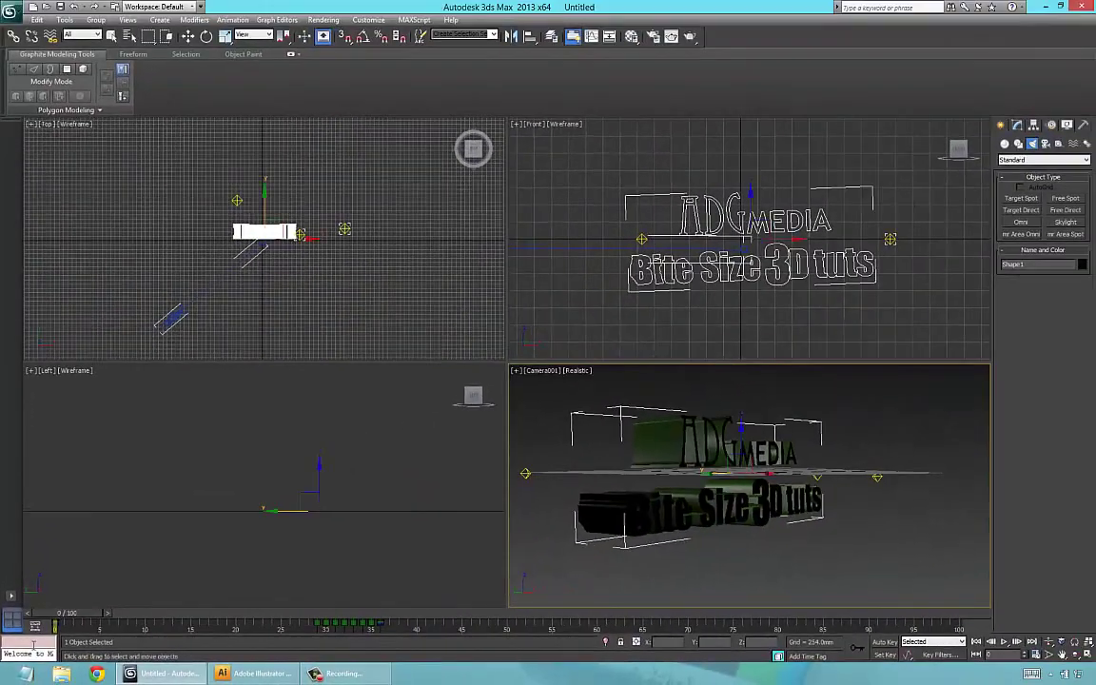
key(/)
key(/)
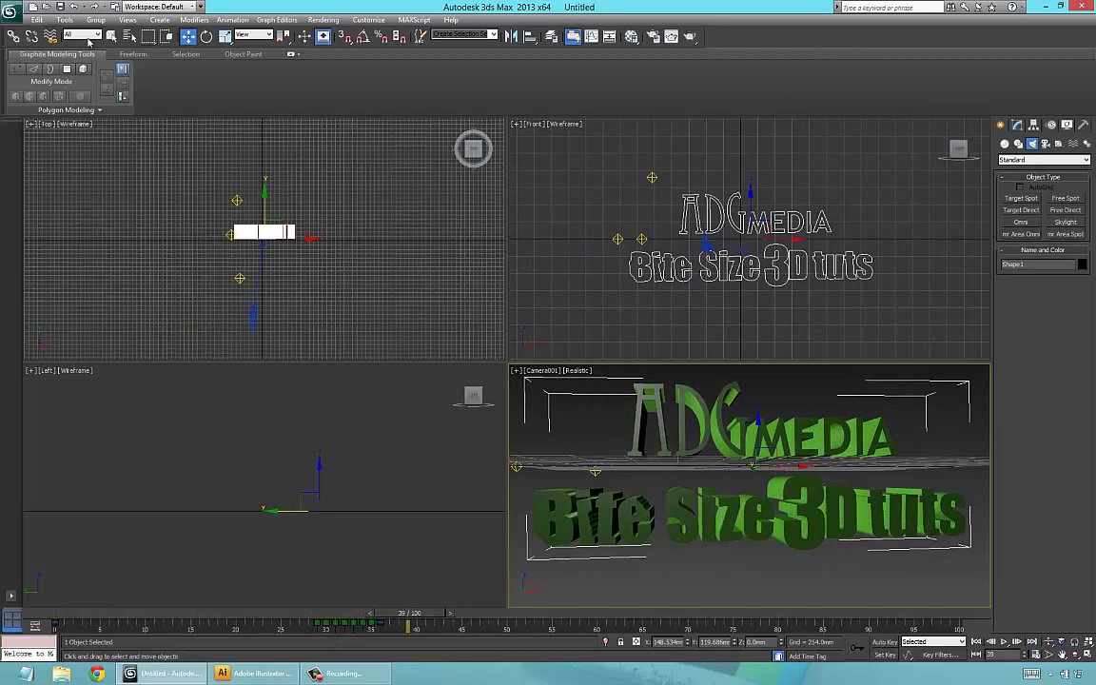
click(8, 14)
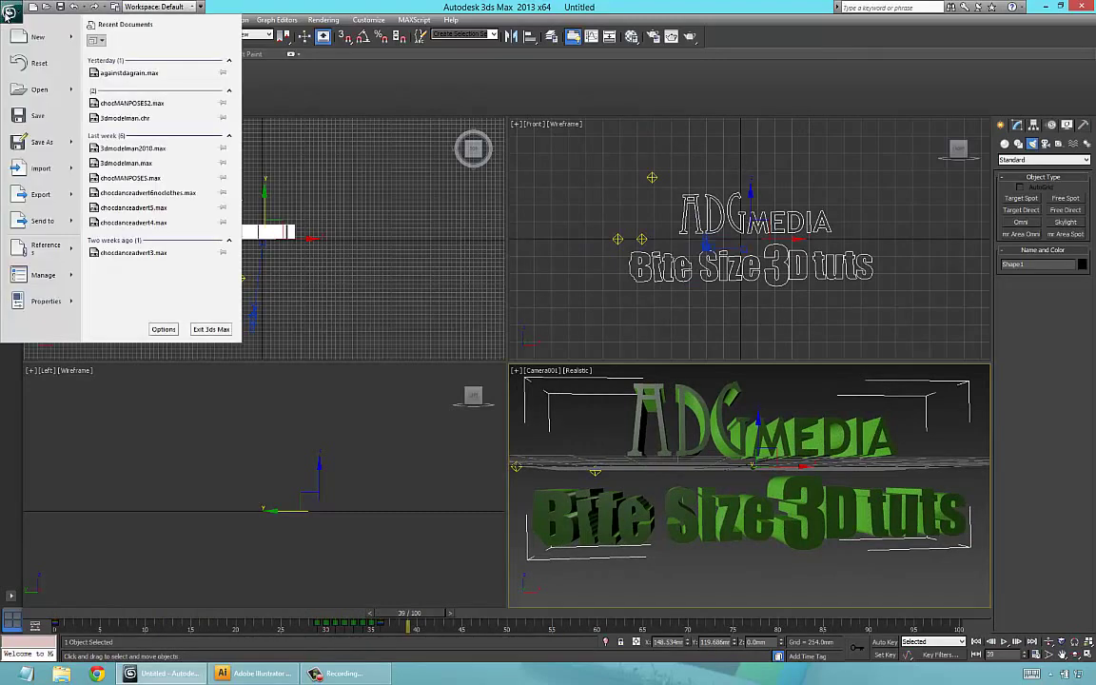
click(42, 143)
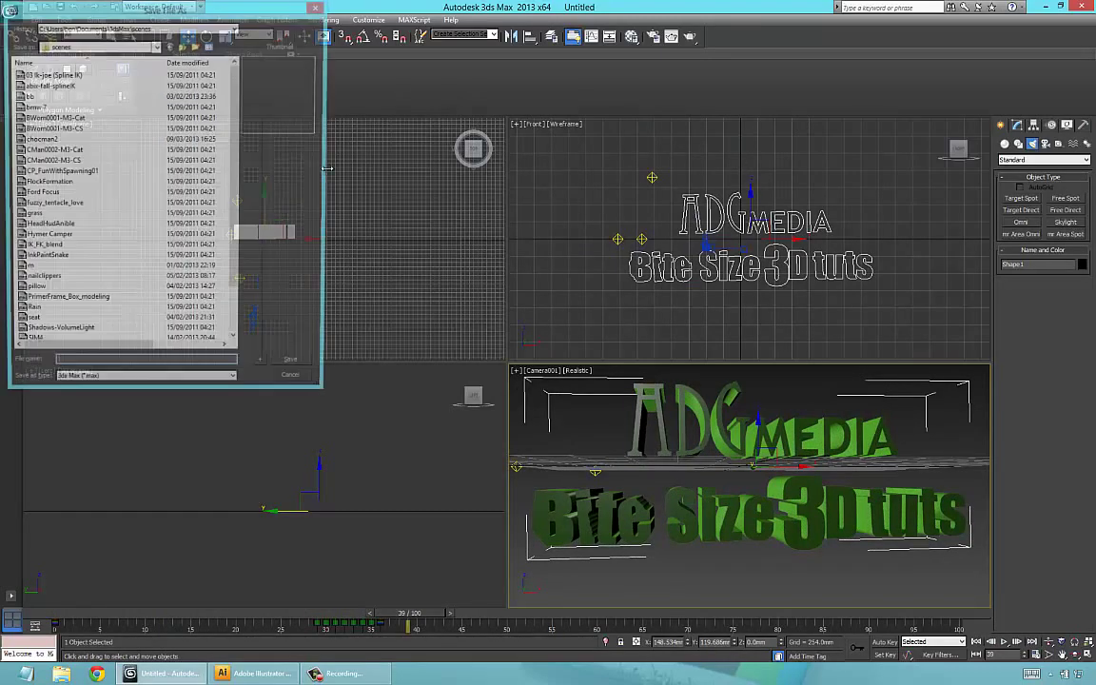
click(294, 386)
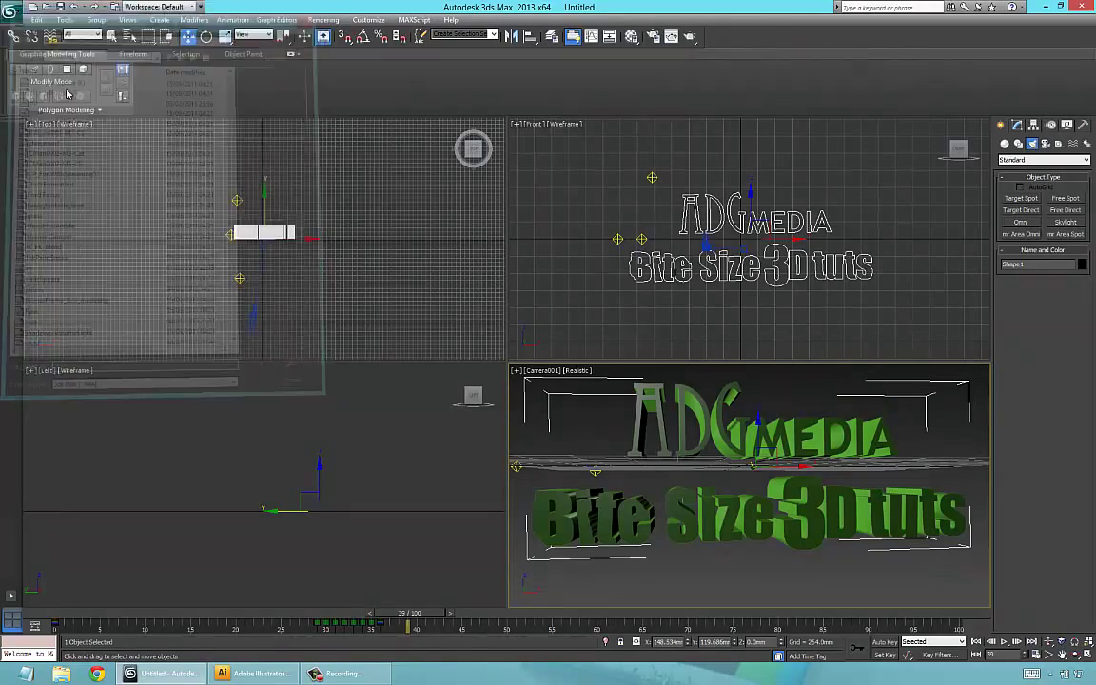
- Save the scene as ADG2 in 3ds Max (*.max) format in the desktop's 3dmax folder
click(9, 14)
click(55, 165)
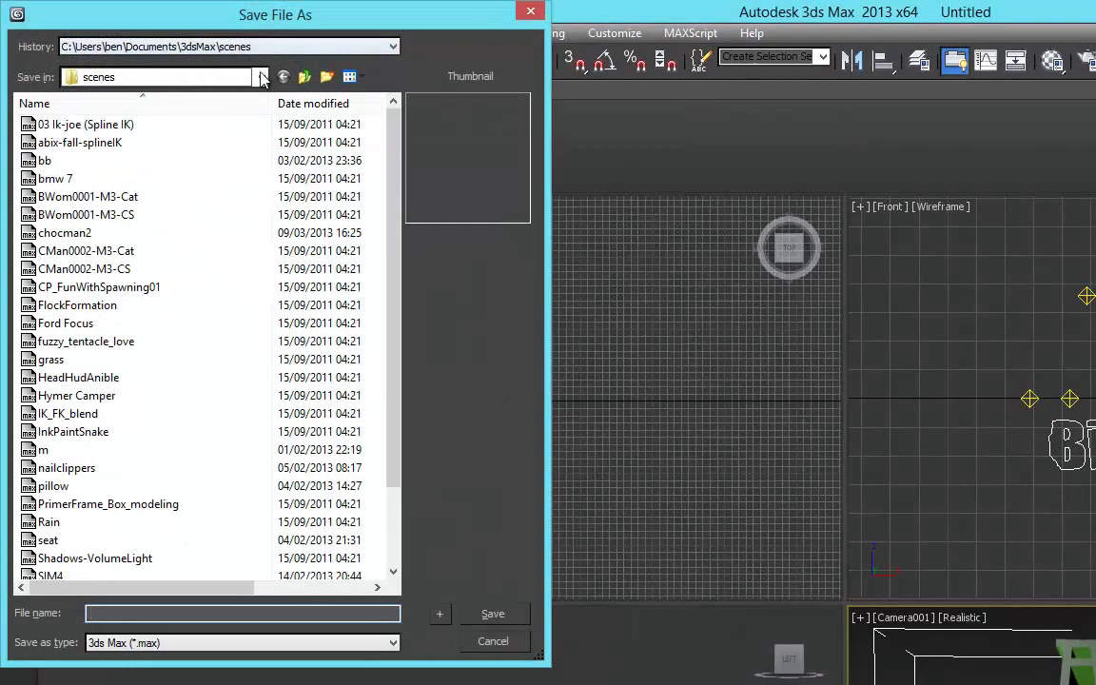
click(253, 44)
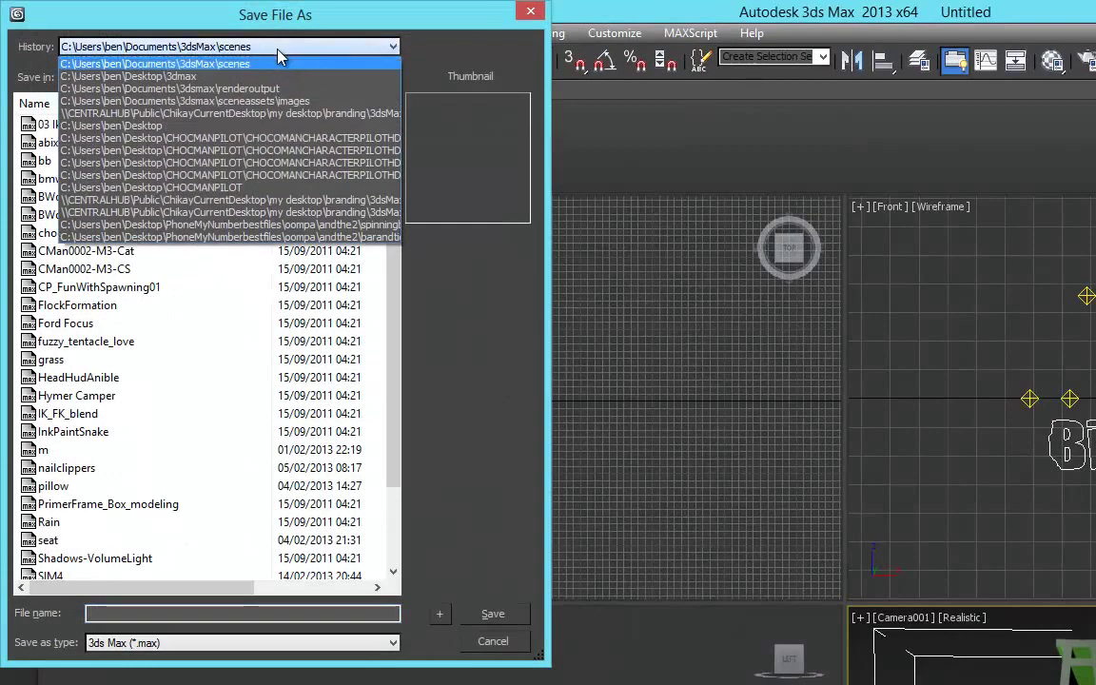
click(225, 76)
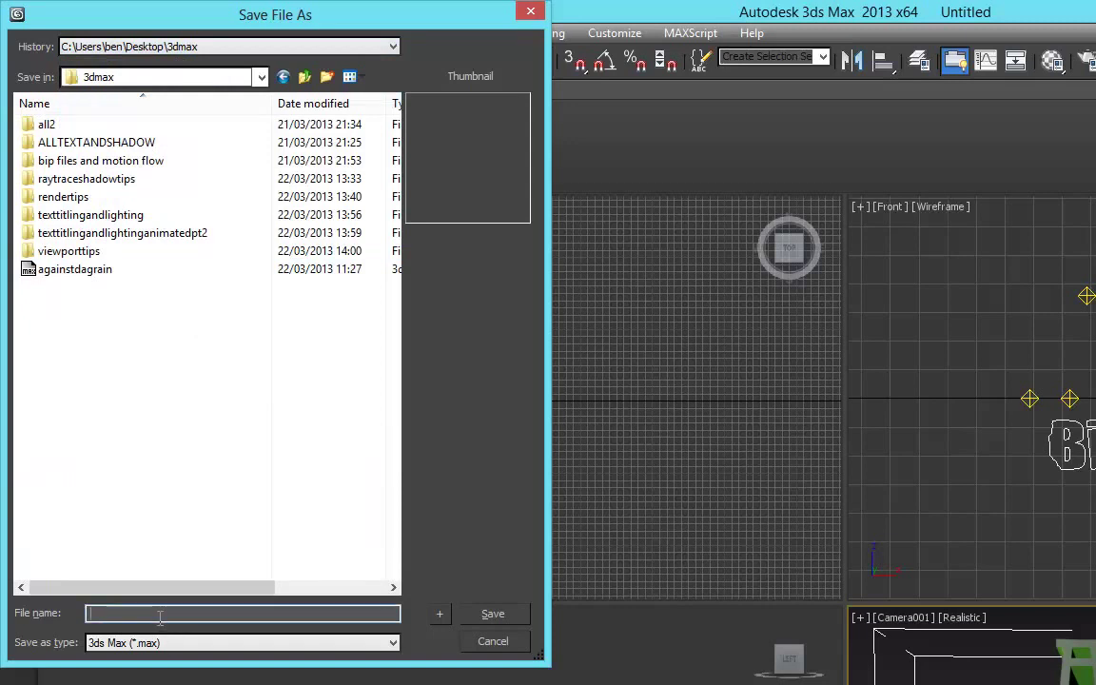
text(A)
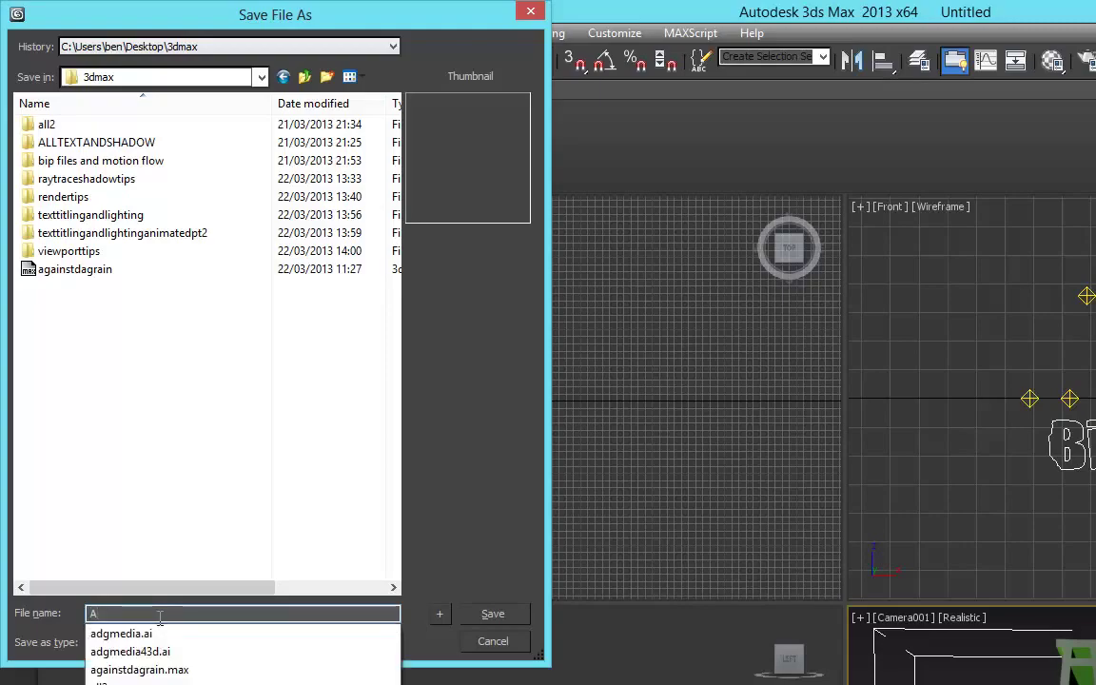
text(DG)
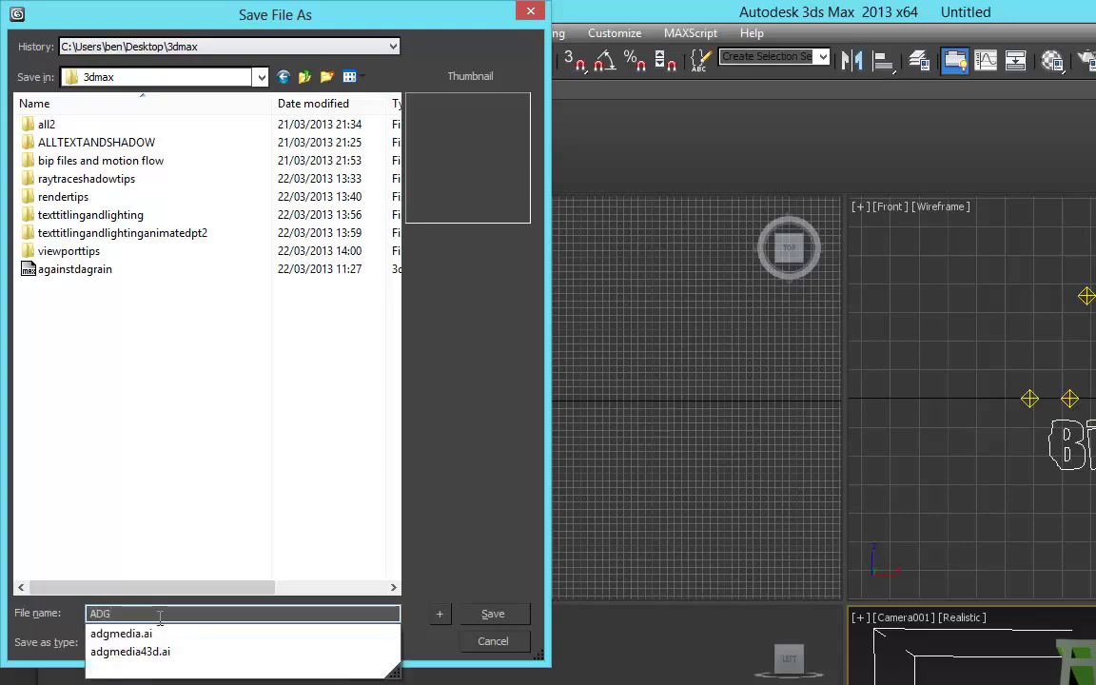
text(2)
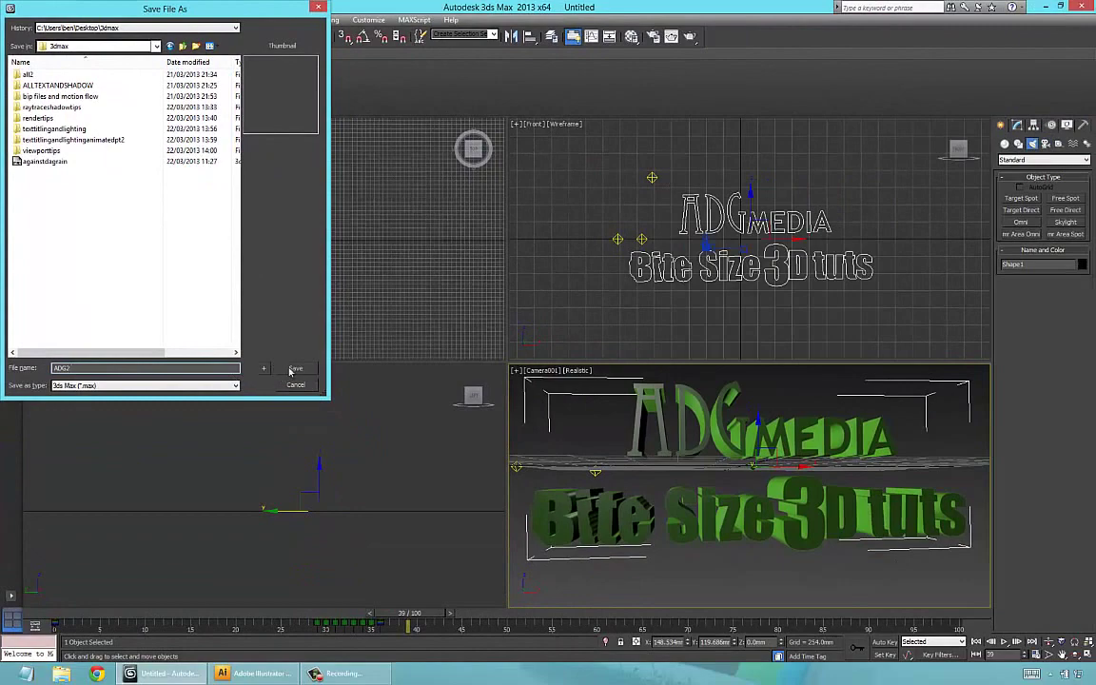
click(295, 370)
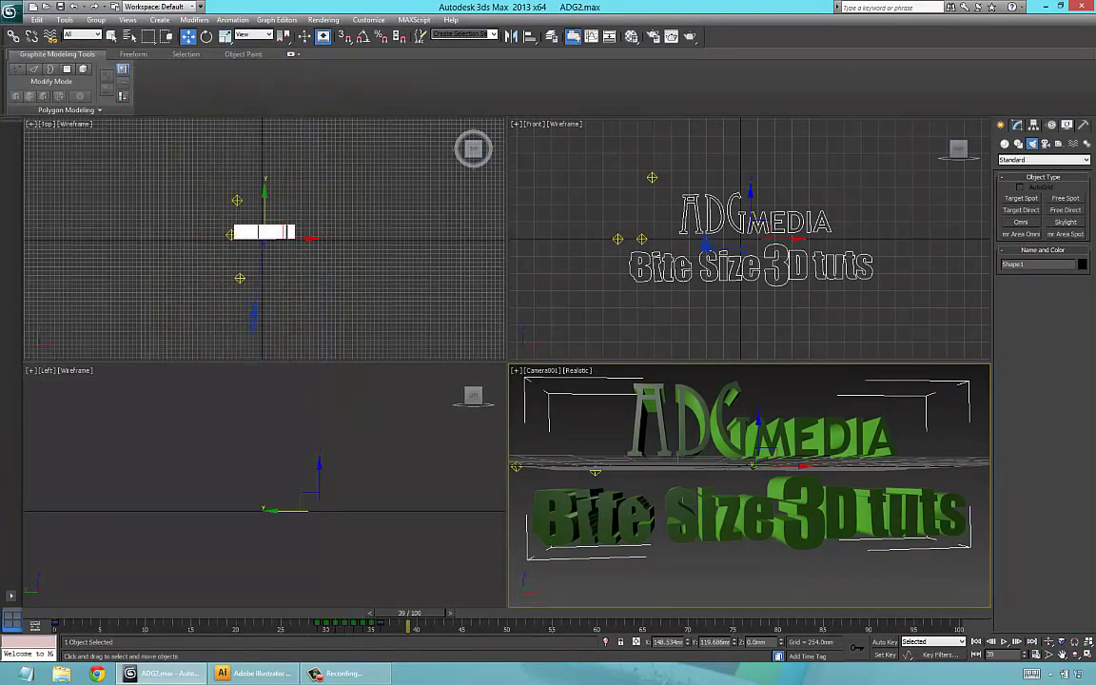
- Play the animation from frame 0 in the four-viewport layout to review the camera sweep and lights
drag(410, 613, 54, 615)
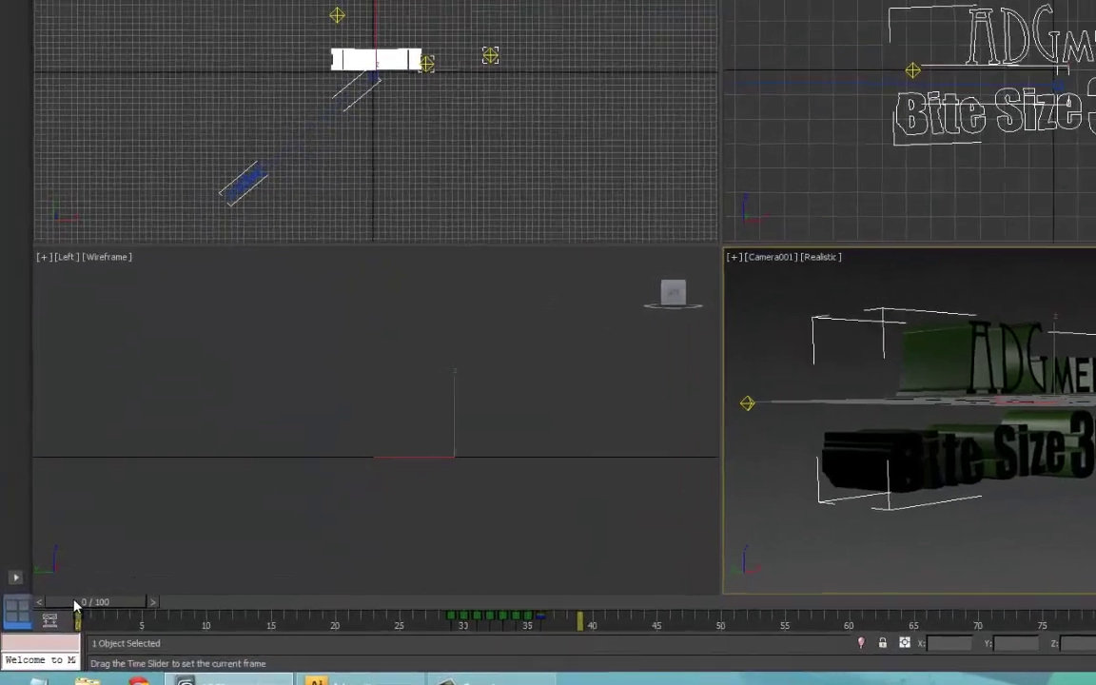
key(slash)
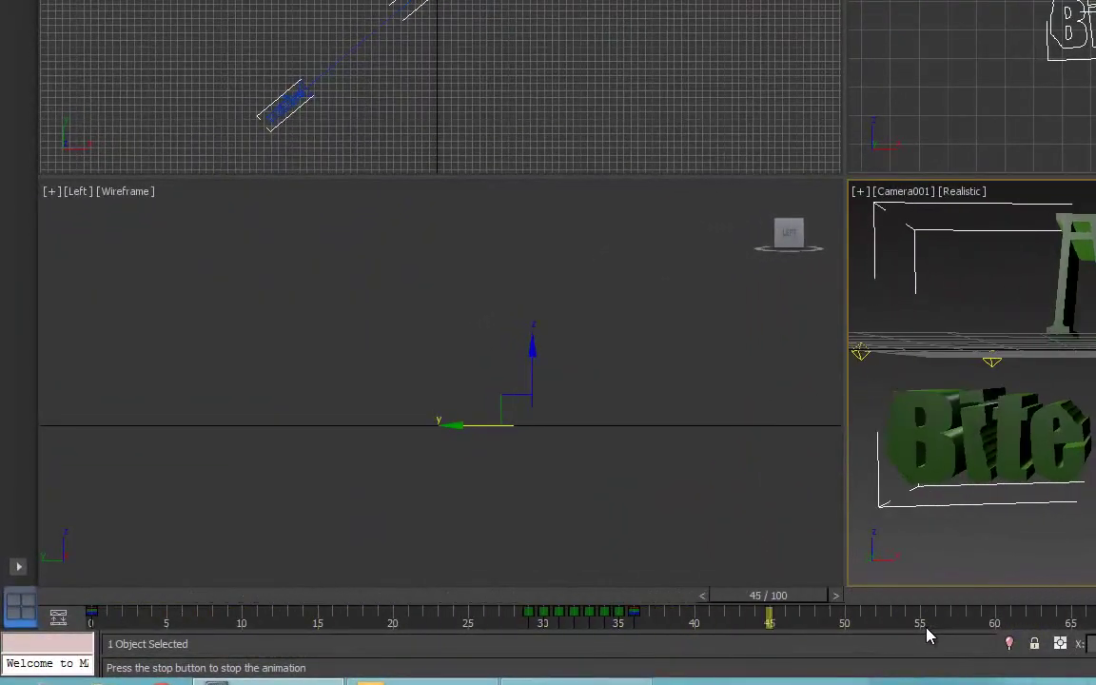
key(/)
- Maximize the camera viewport, replay the animation there, and set the current frame to 38
key(alt+w)
key(/)
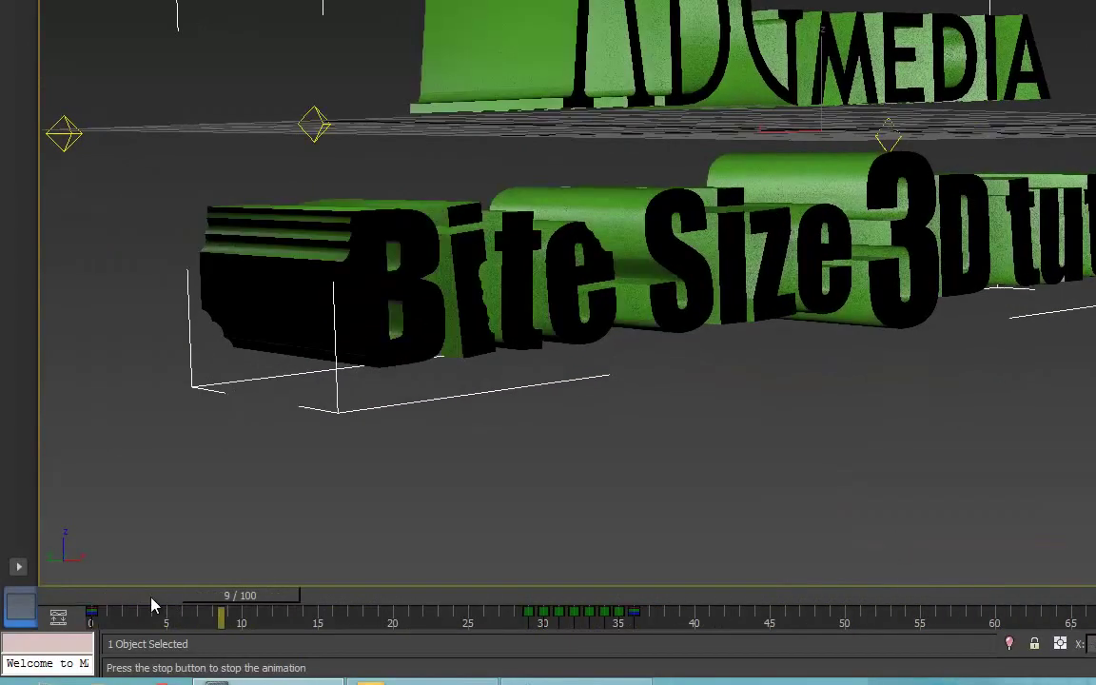
key(/)
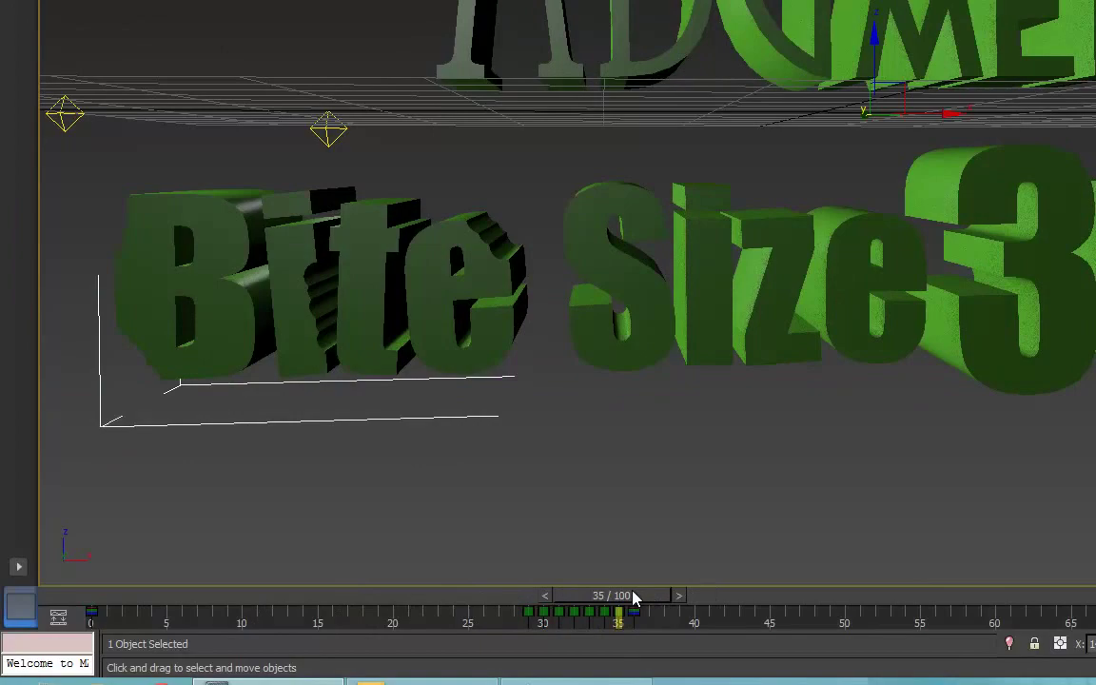
drag(631, 594, 693, 596)
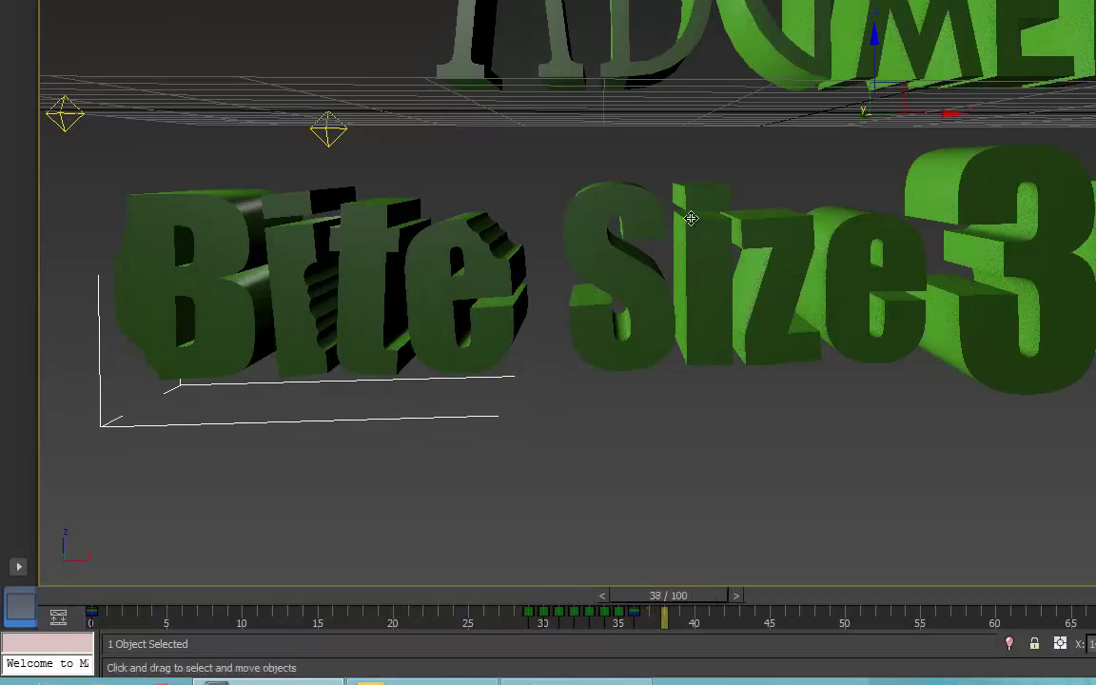